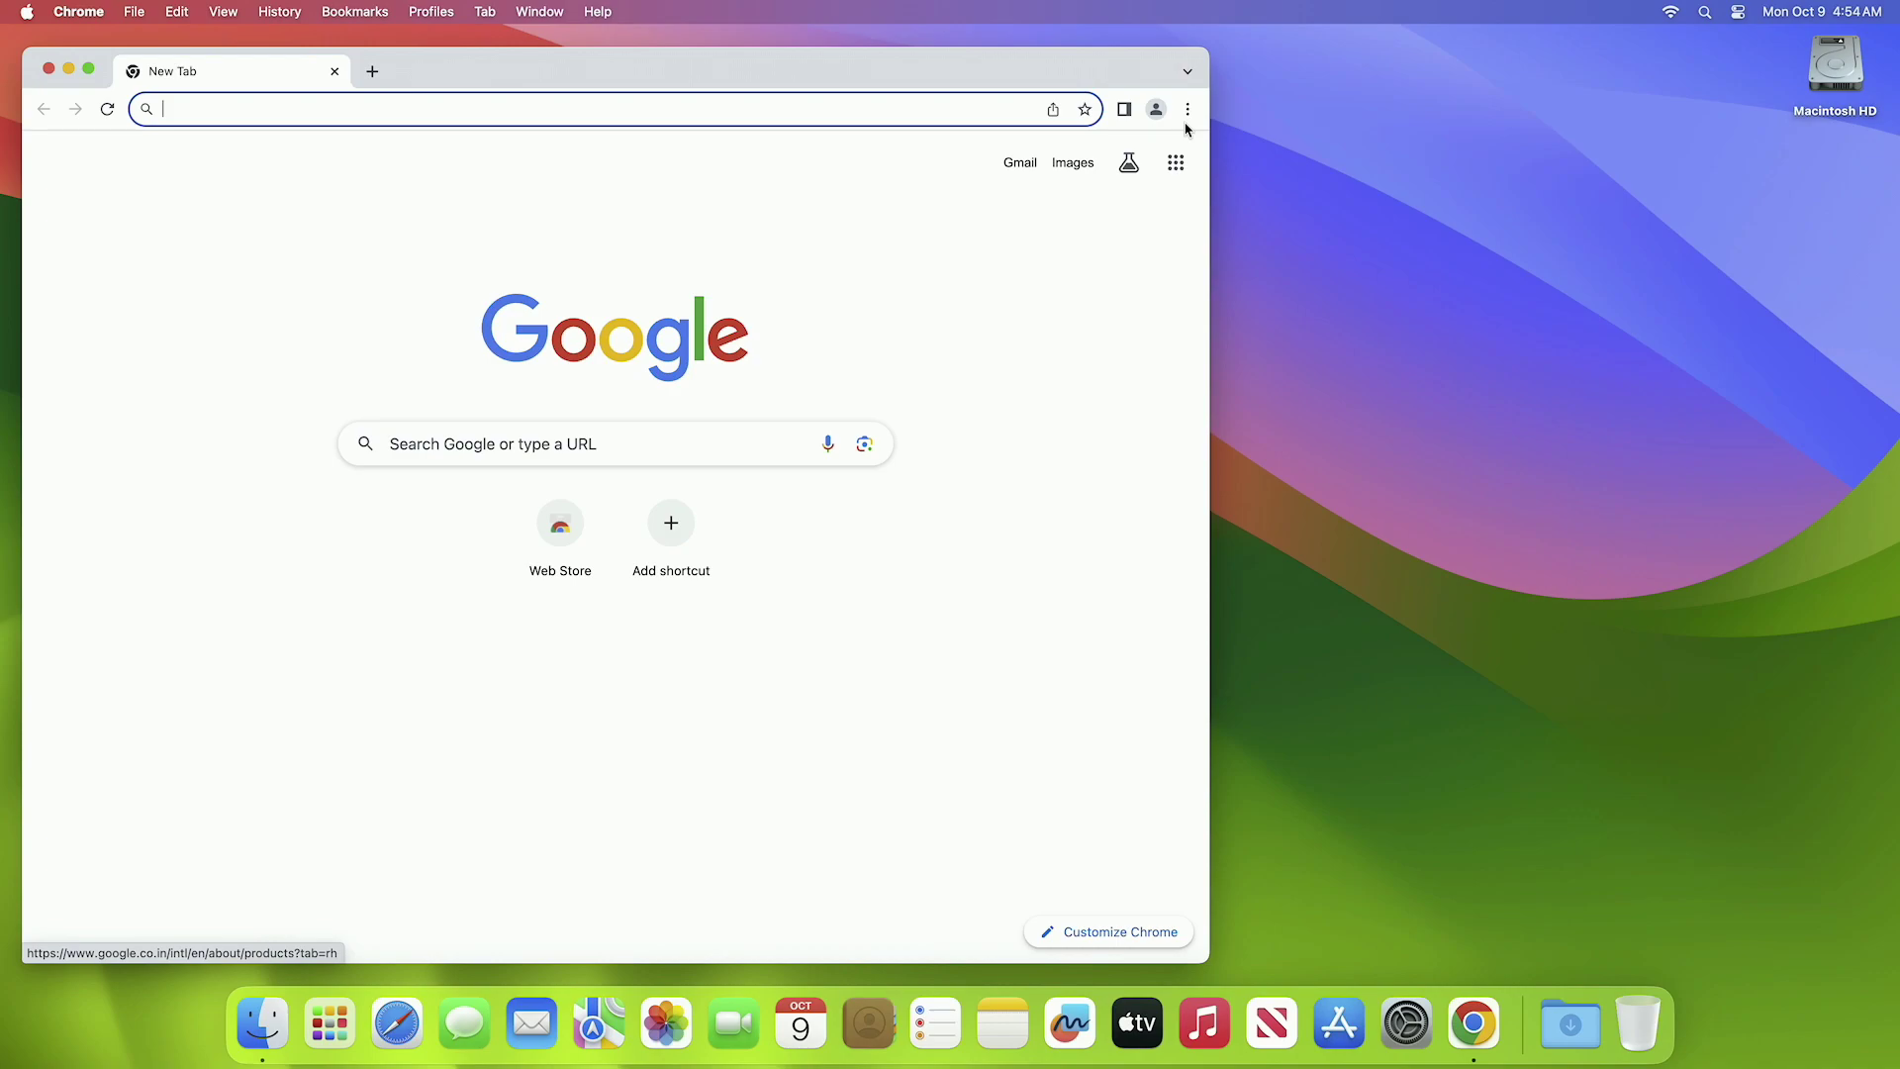
Open About Chrome via Settings to confirm version 117.0.5938.149 is up to date.
left_click(1188, 111)
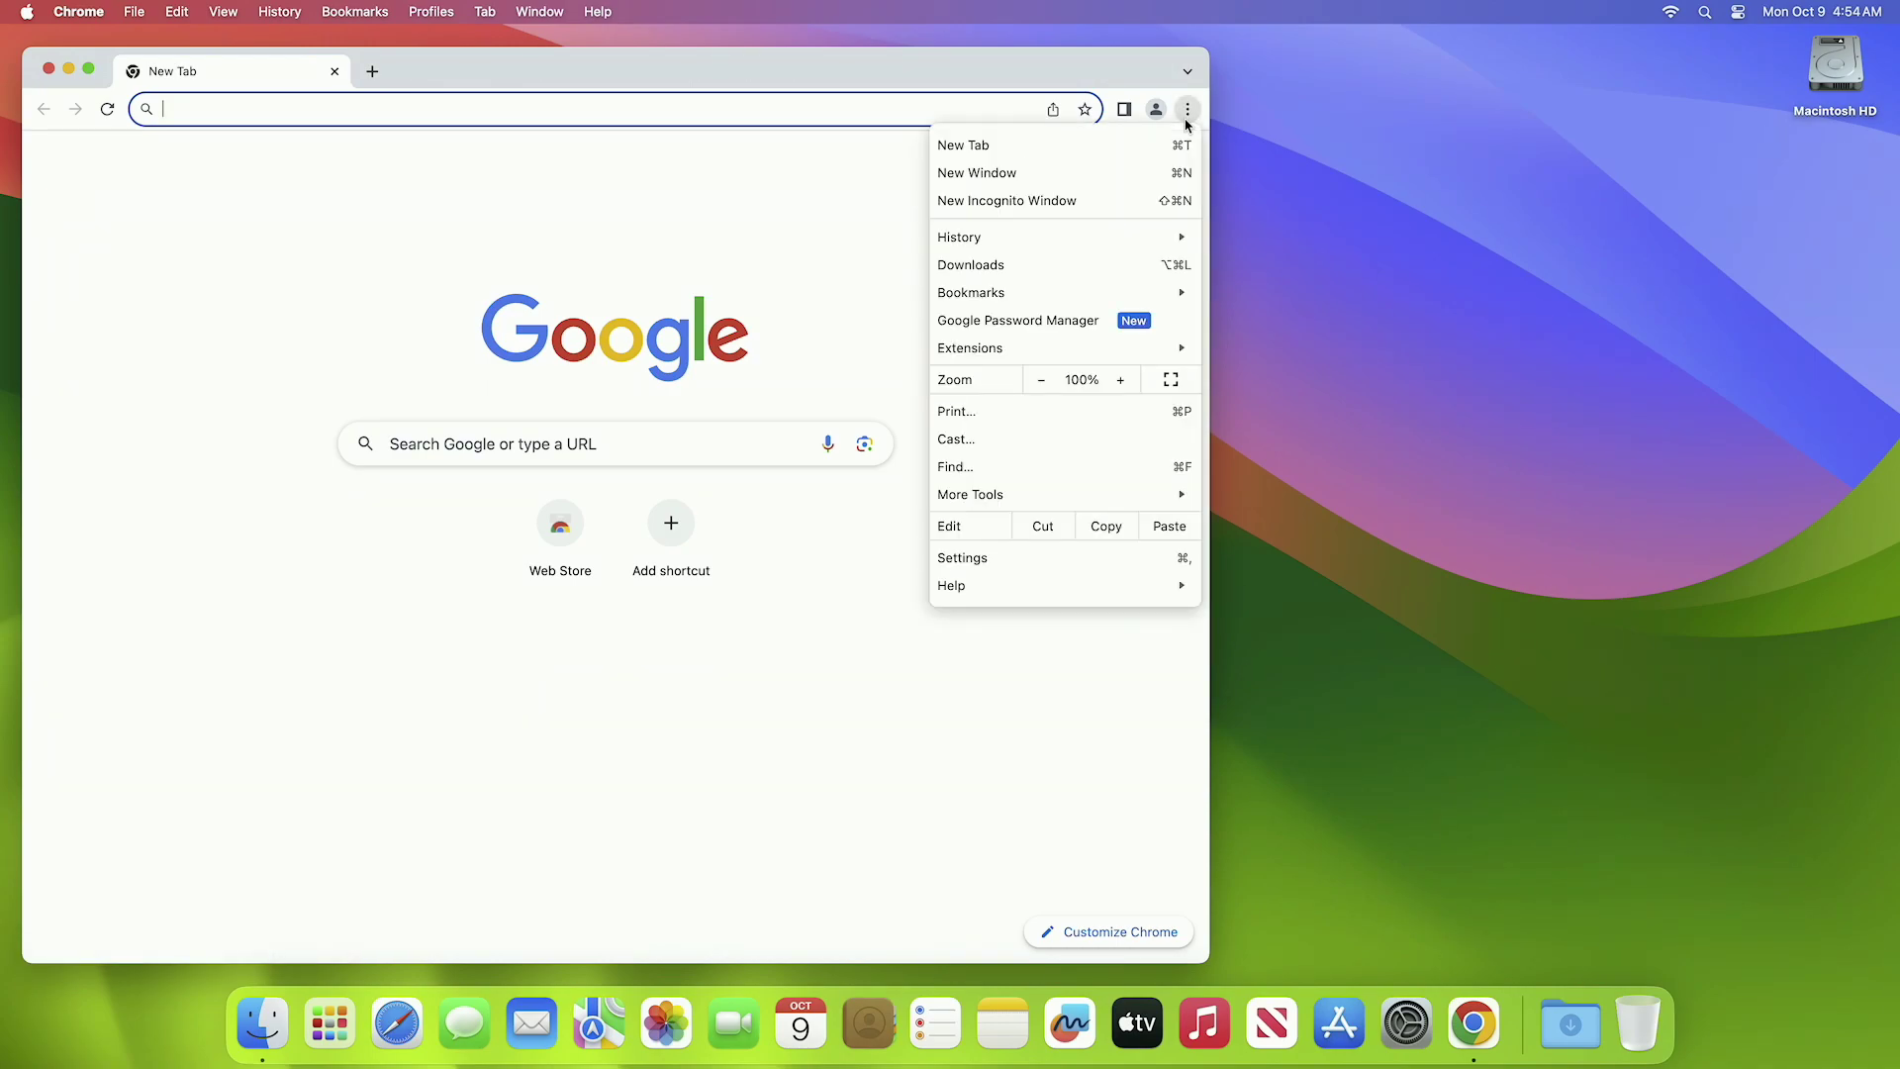
left_click(1032, 571)
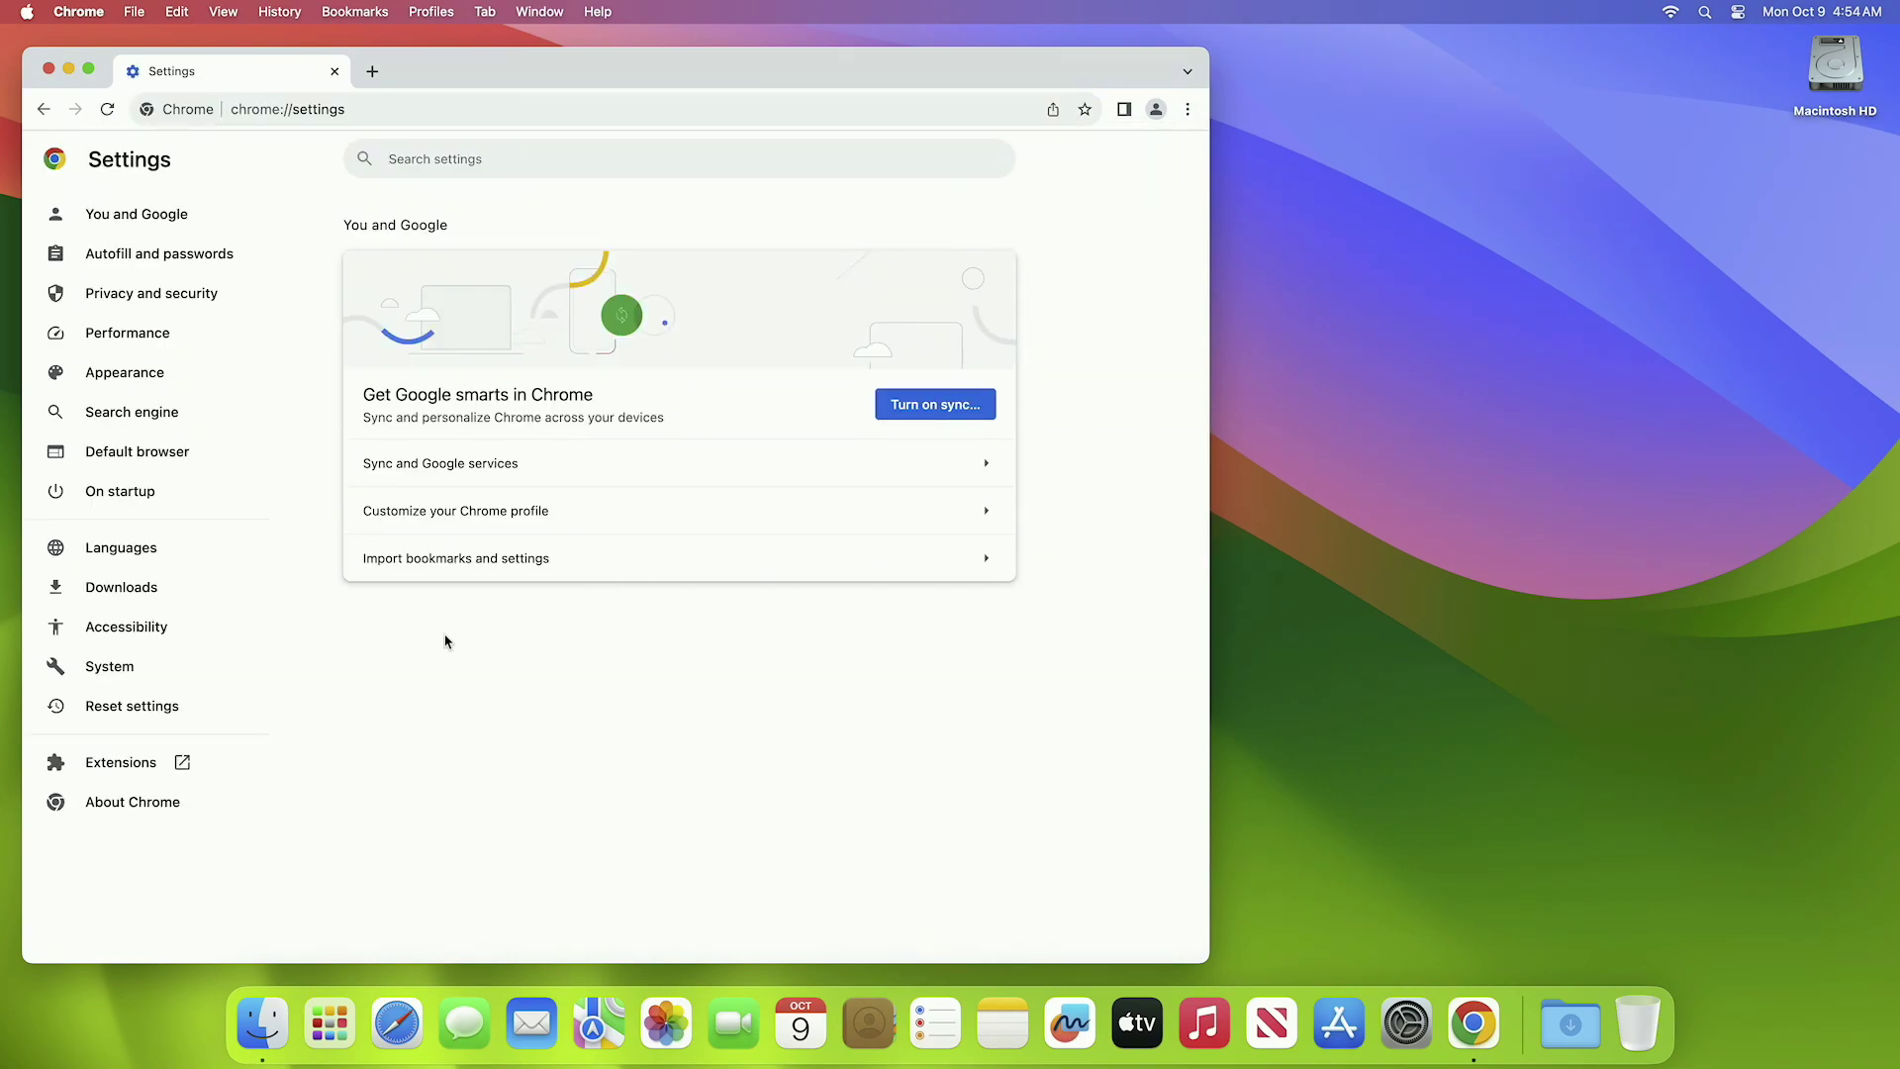
left_click(96, 821)
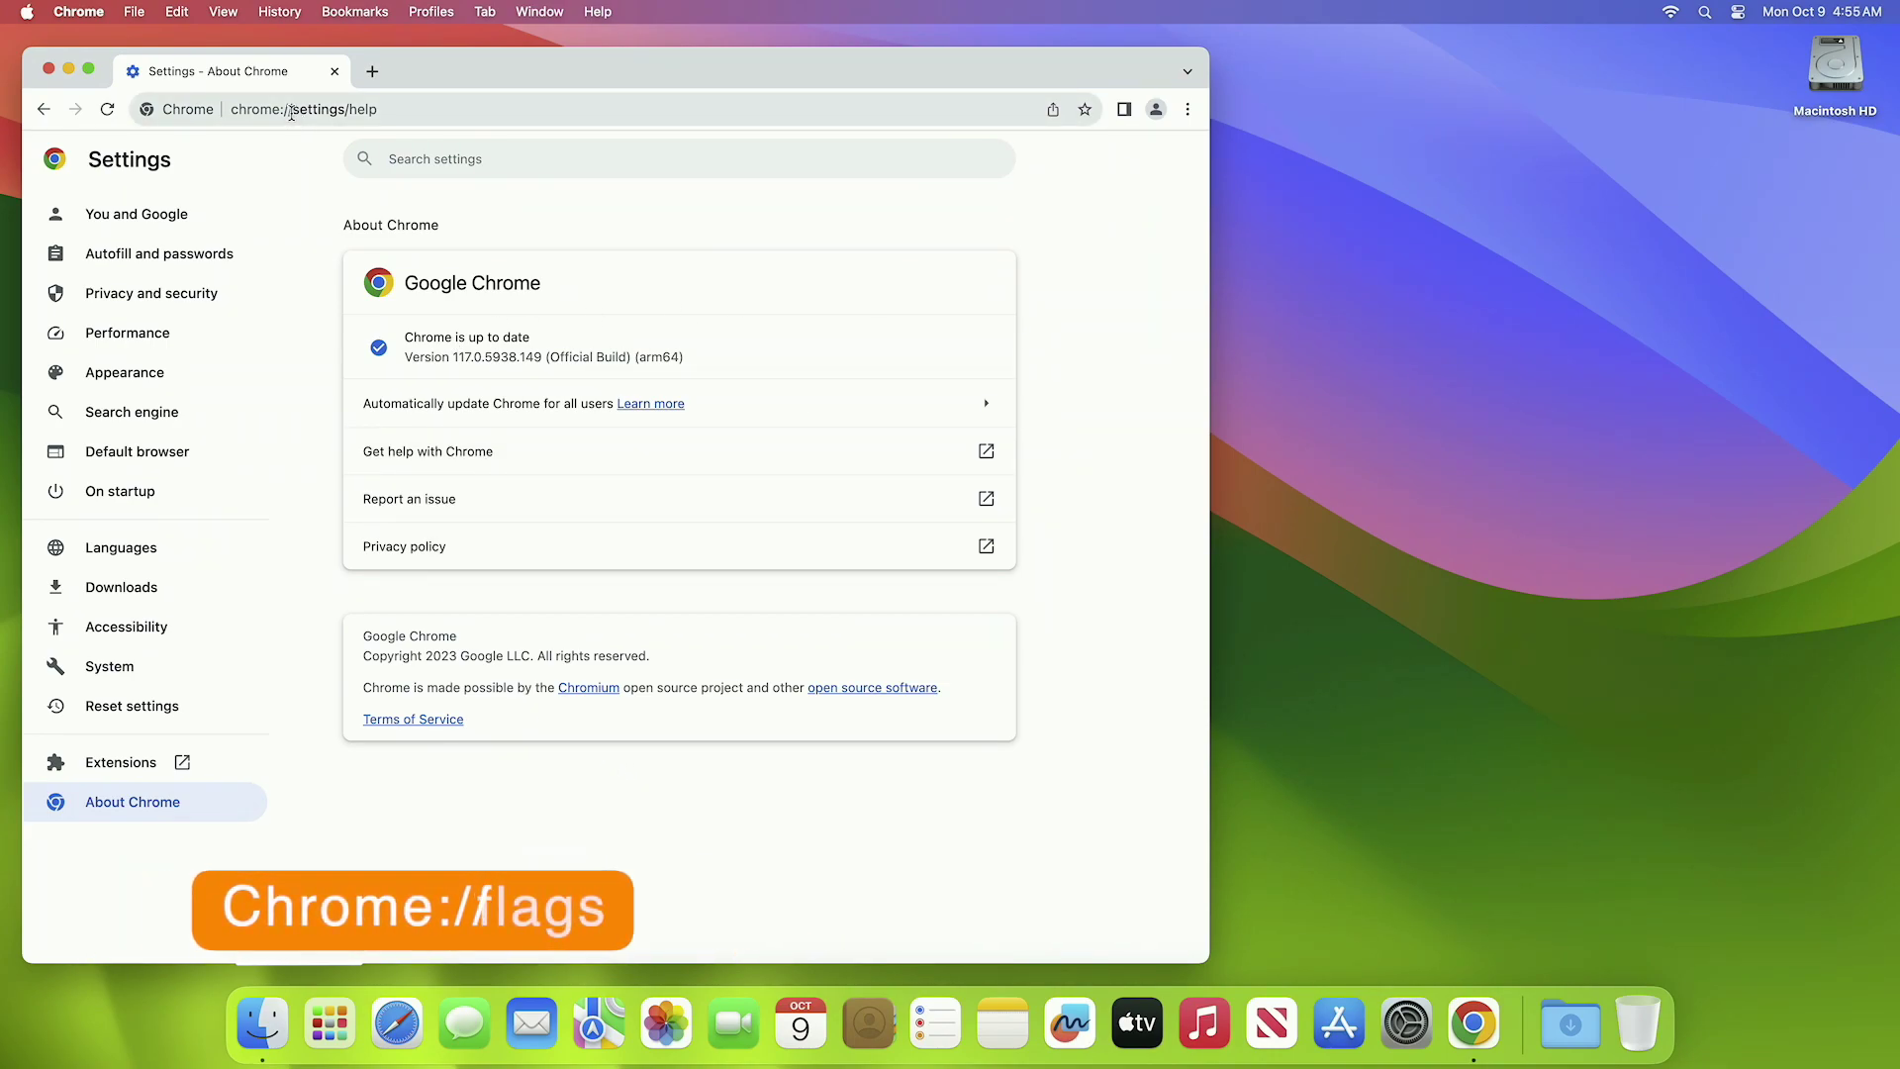
Load the chrome://flags page and search the flags for 'refresh'.
left_click_drag(293, 109, 443, 107)
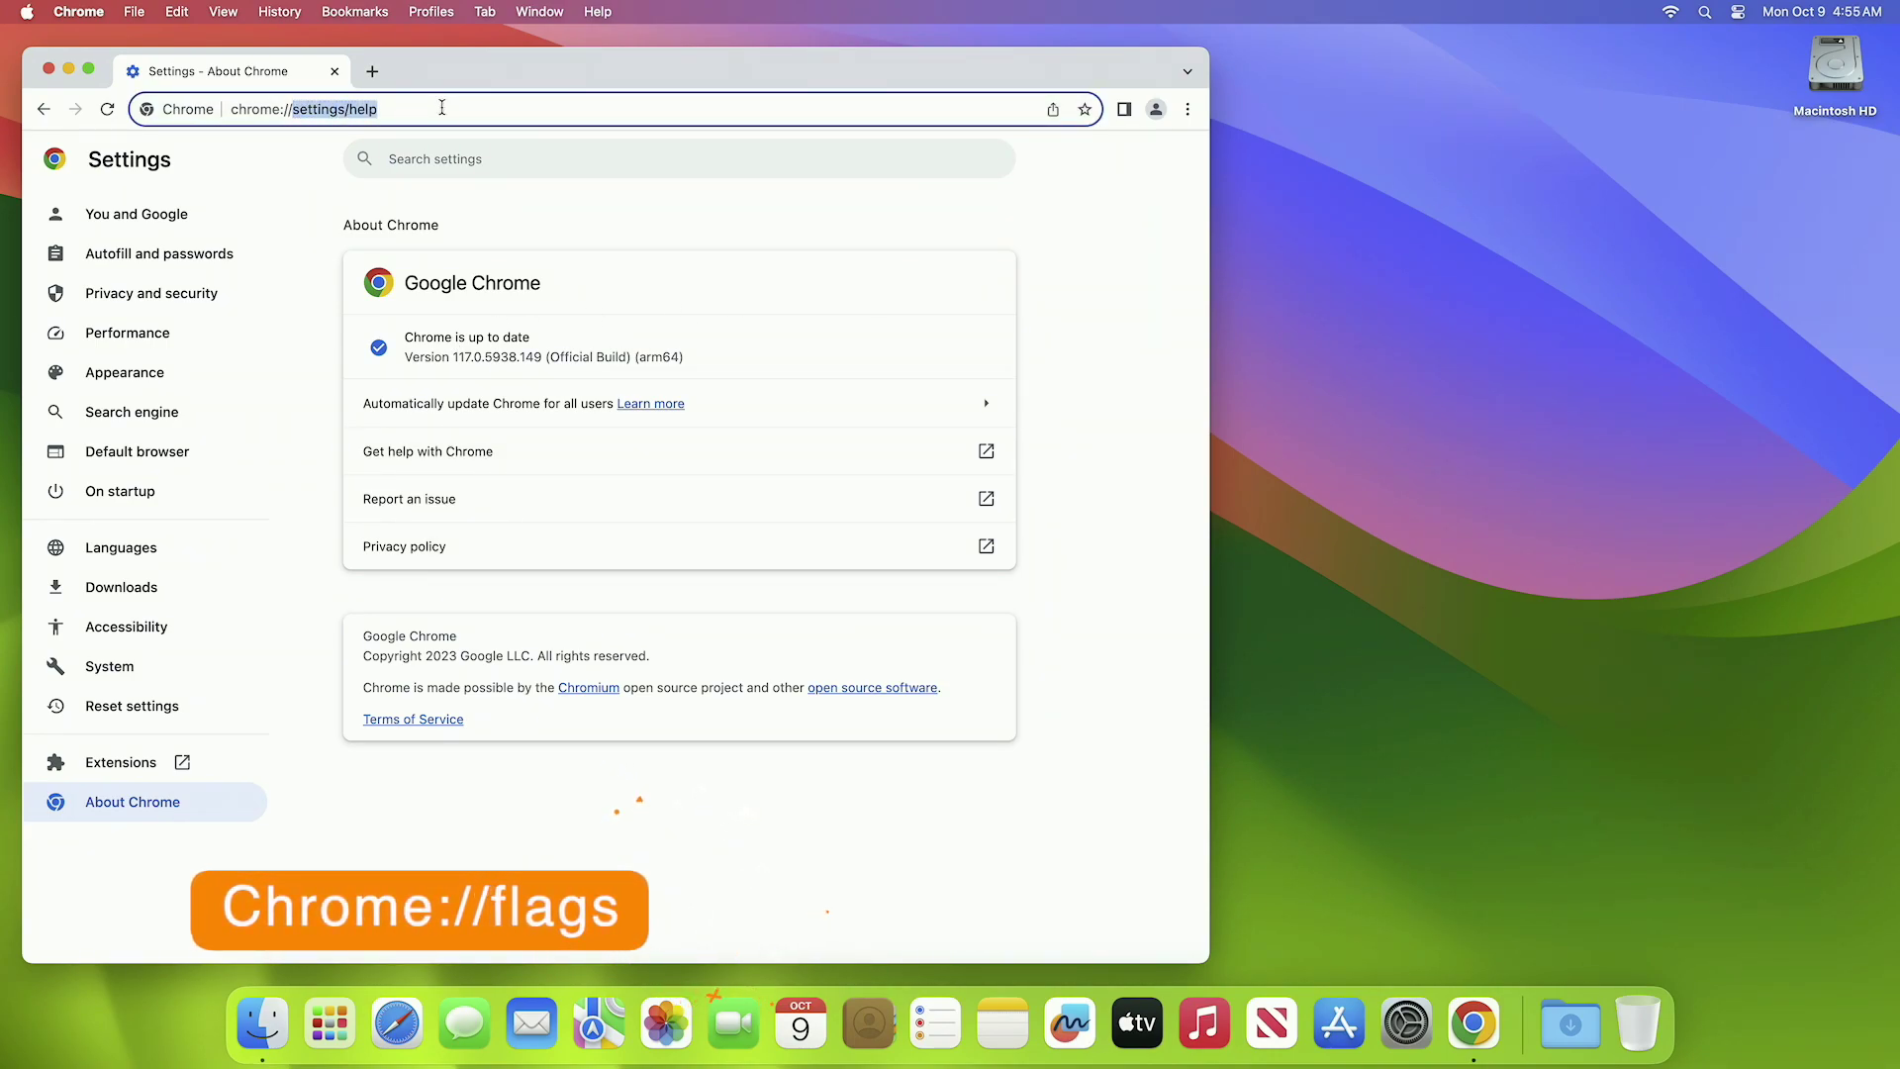
type("flags")
key("Return")
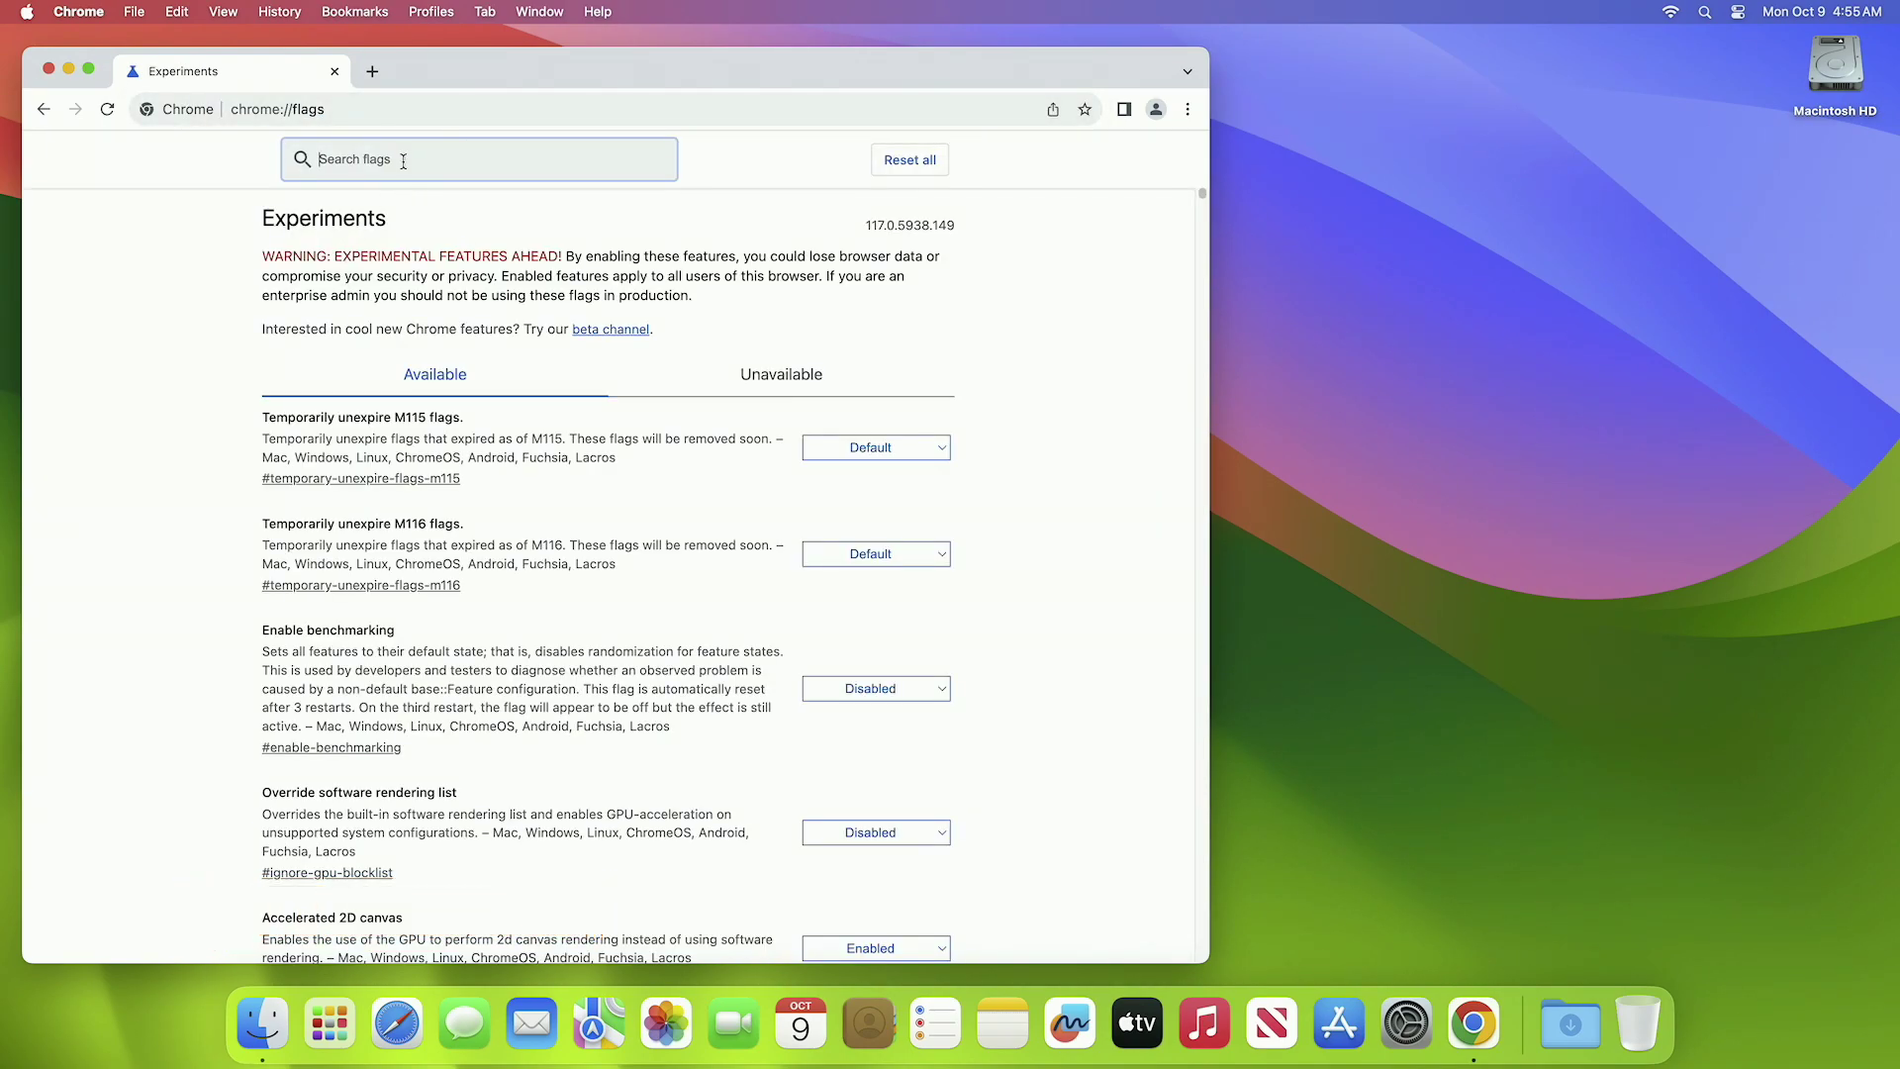
type("re")
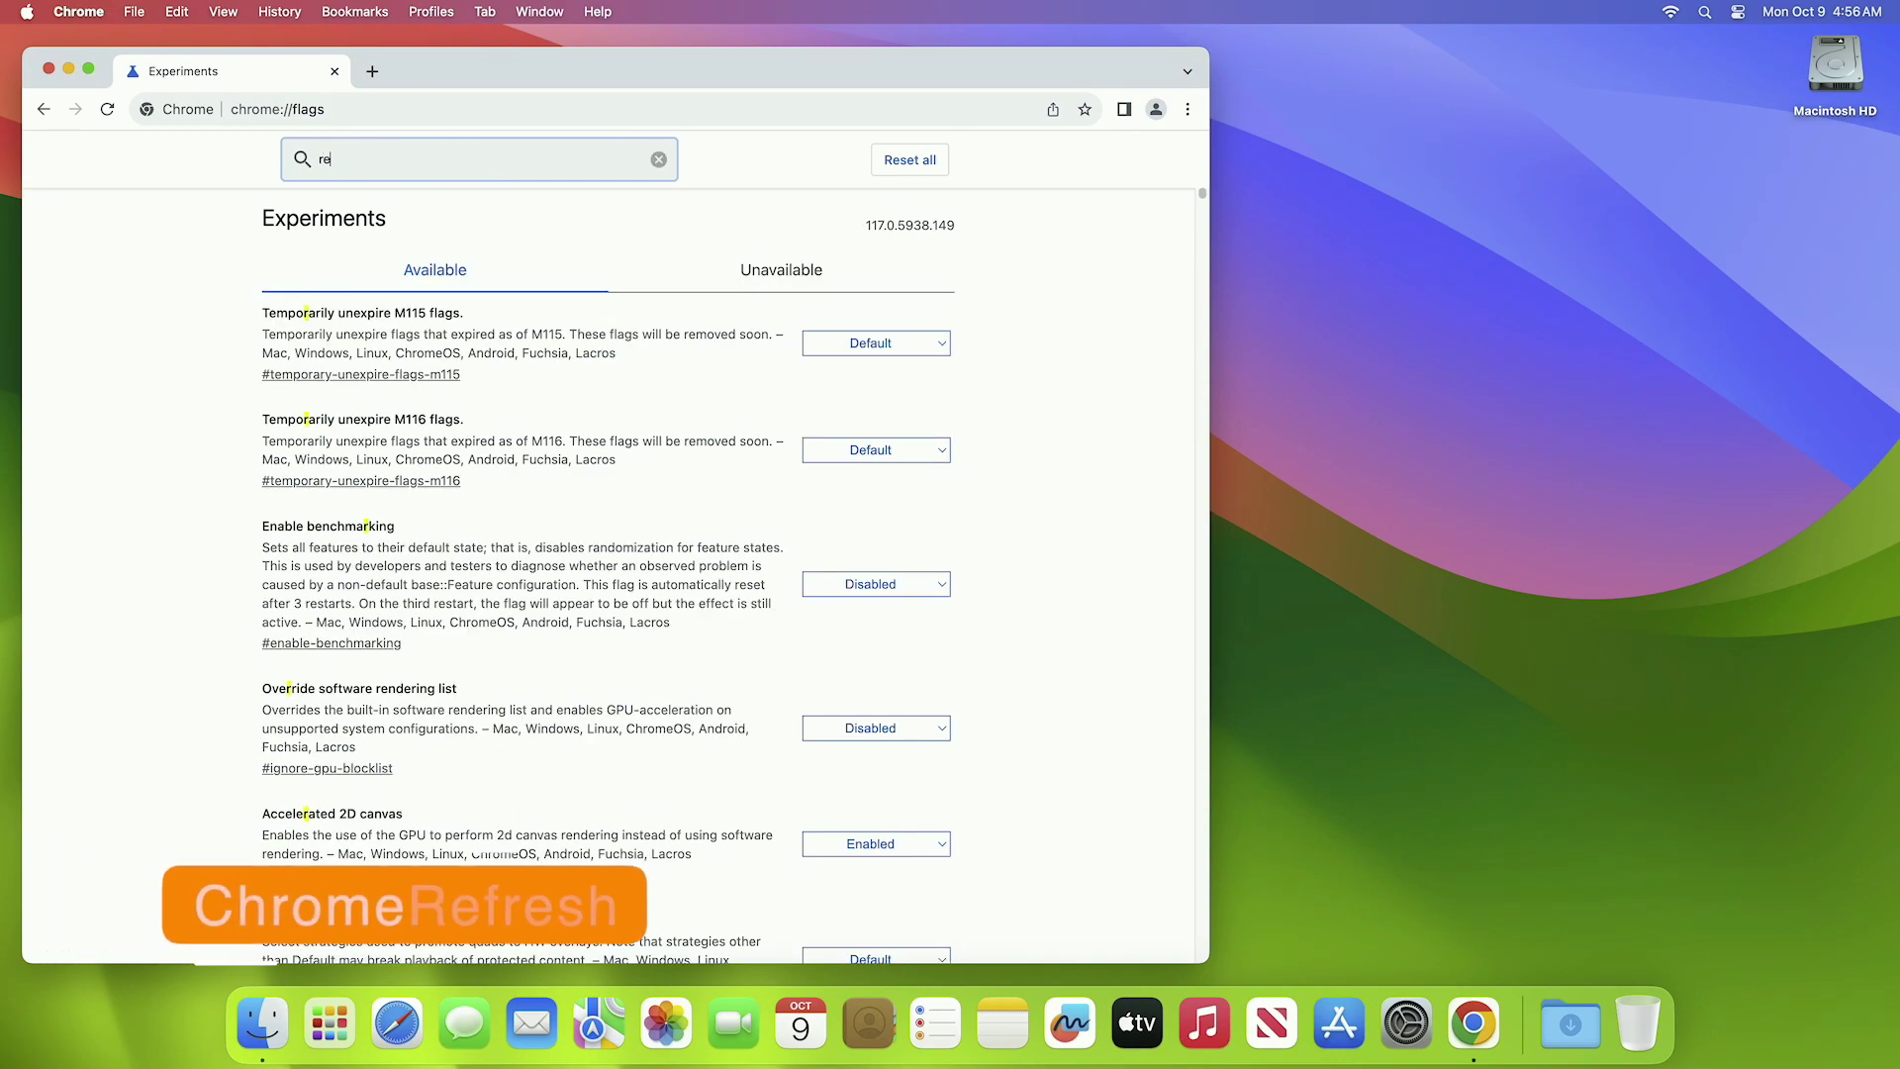
type("fresh")
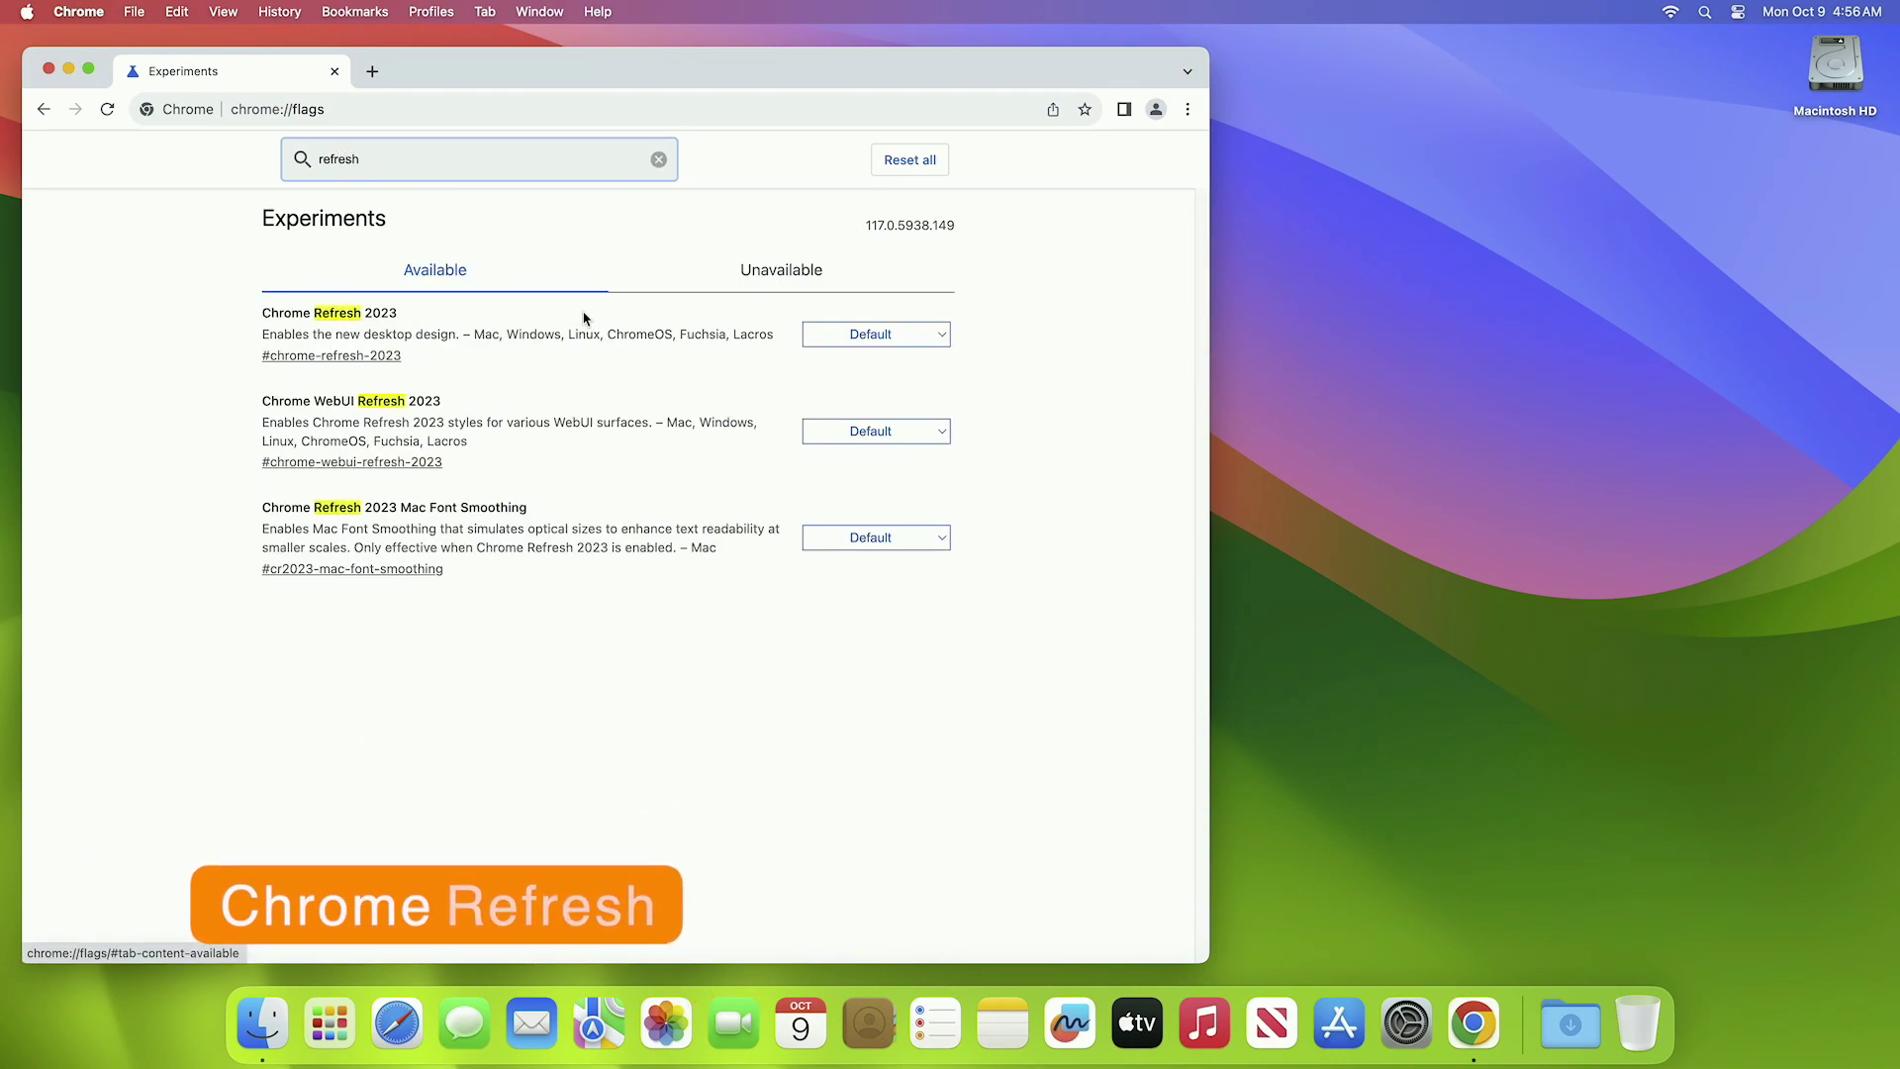
Set Chrome Refresh 2023, WebUI Refresh 2023 and Mac Font Smoothing flags to Enabled.
left_click(871, 335)
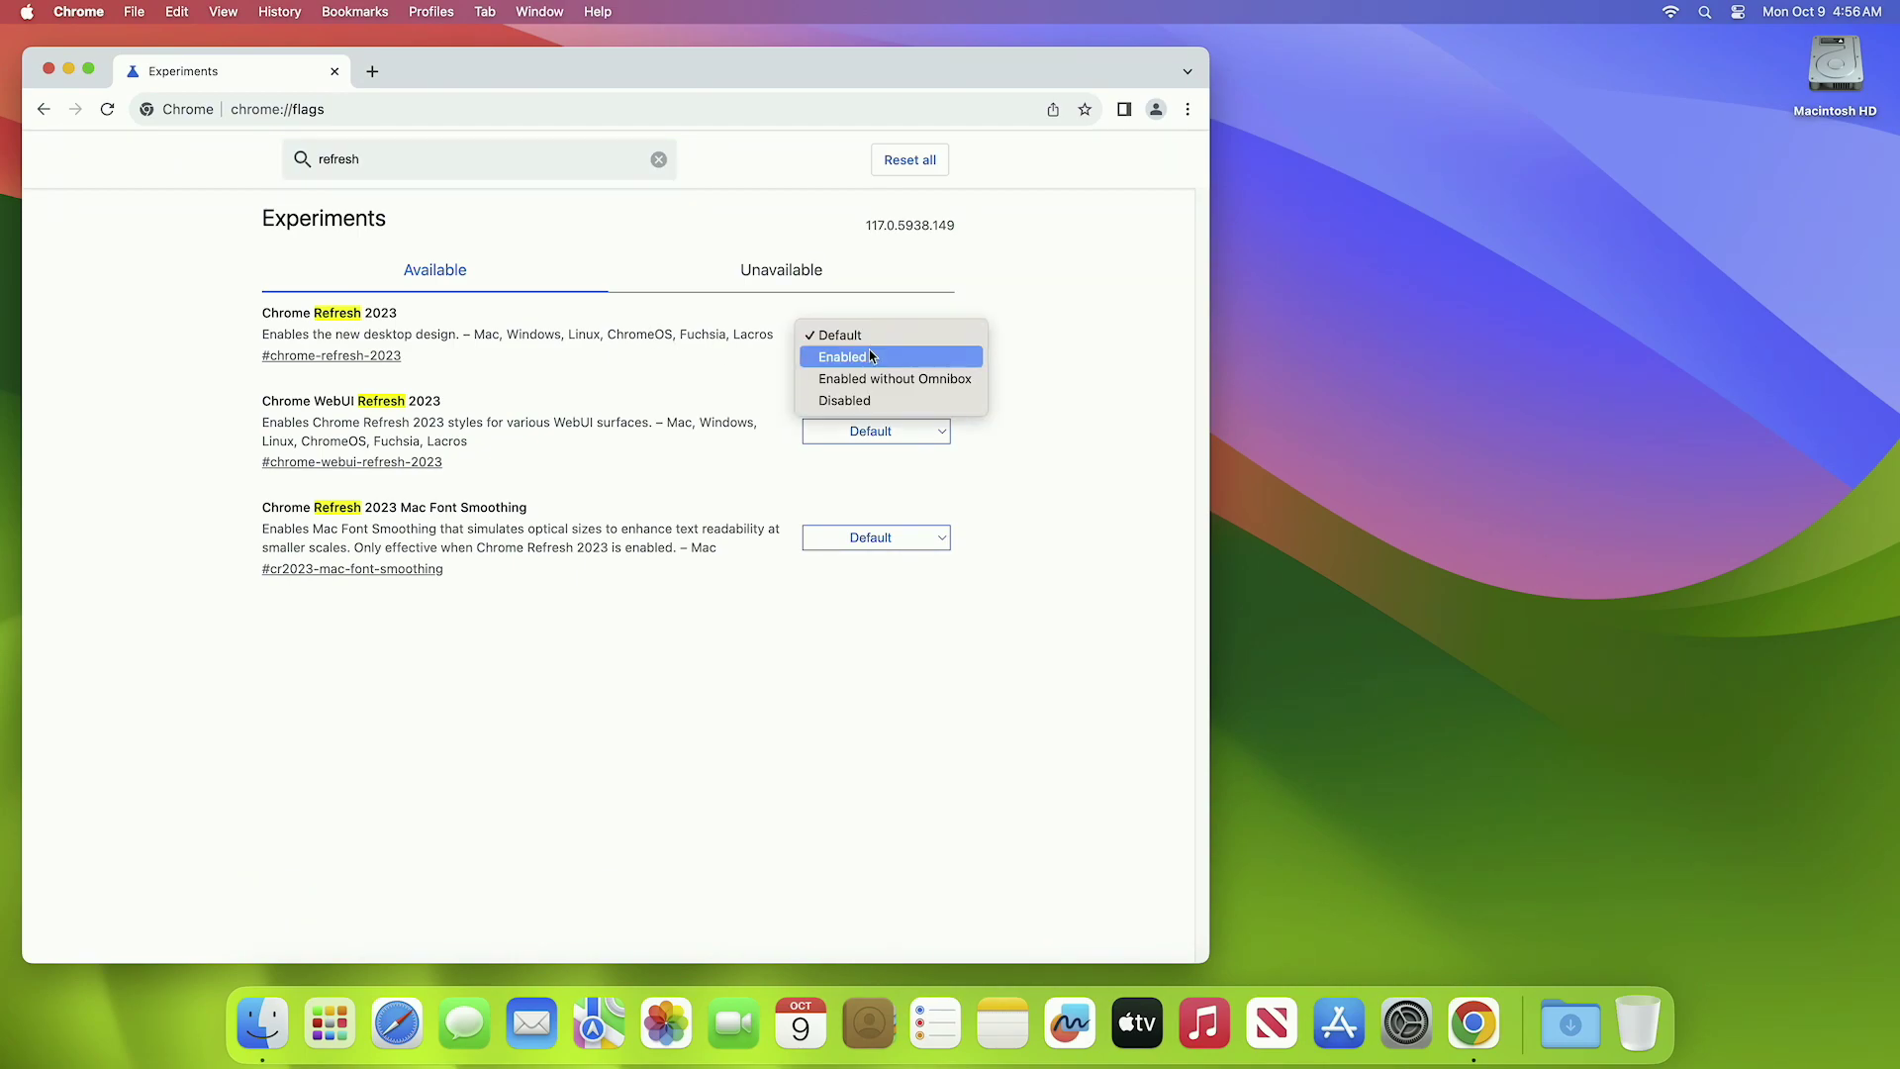
left_click(869, 354)
left_click(898, 442)
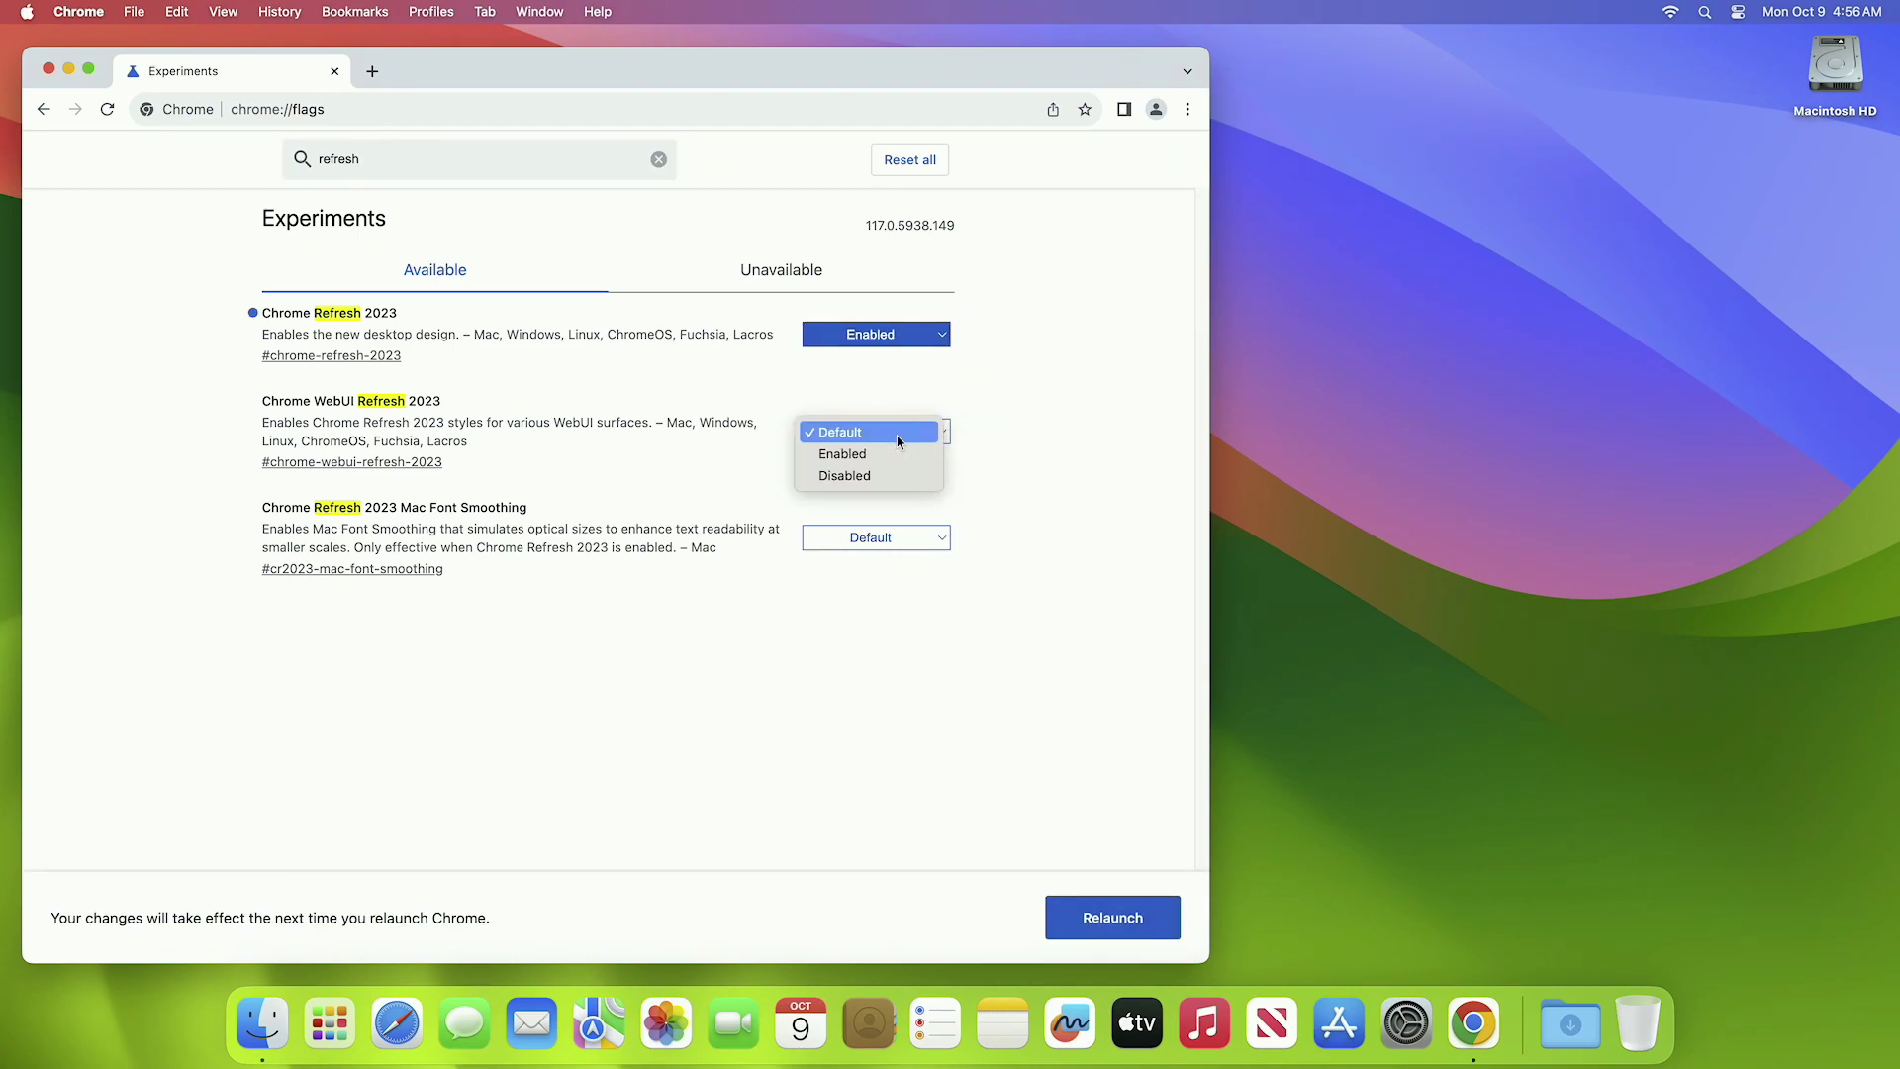
left_click(898, 450)
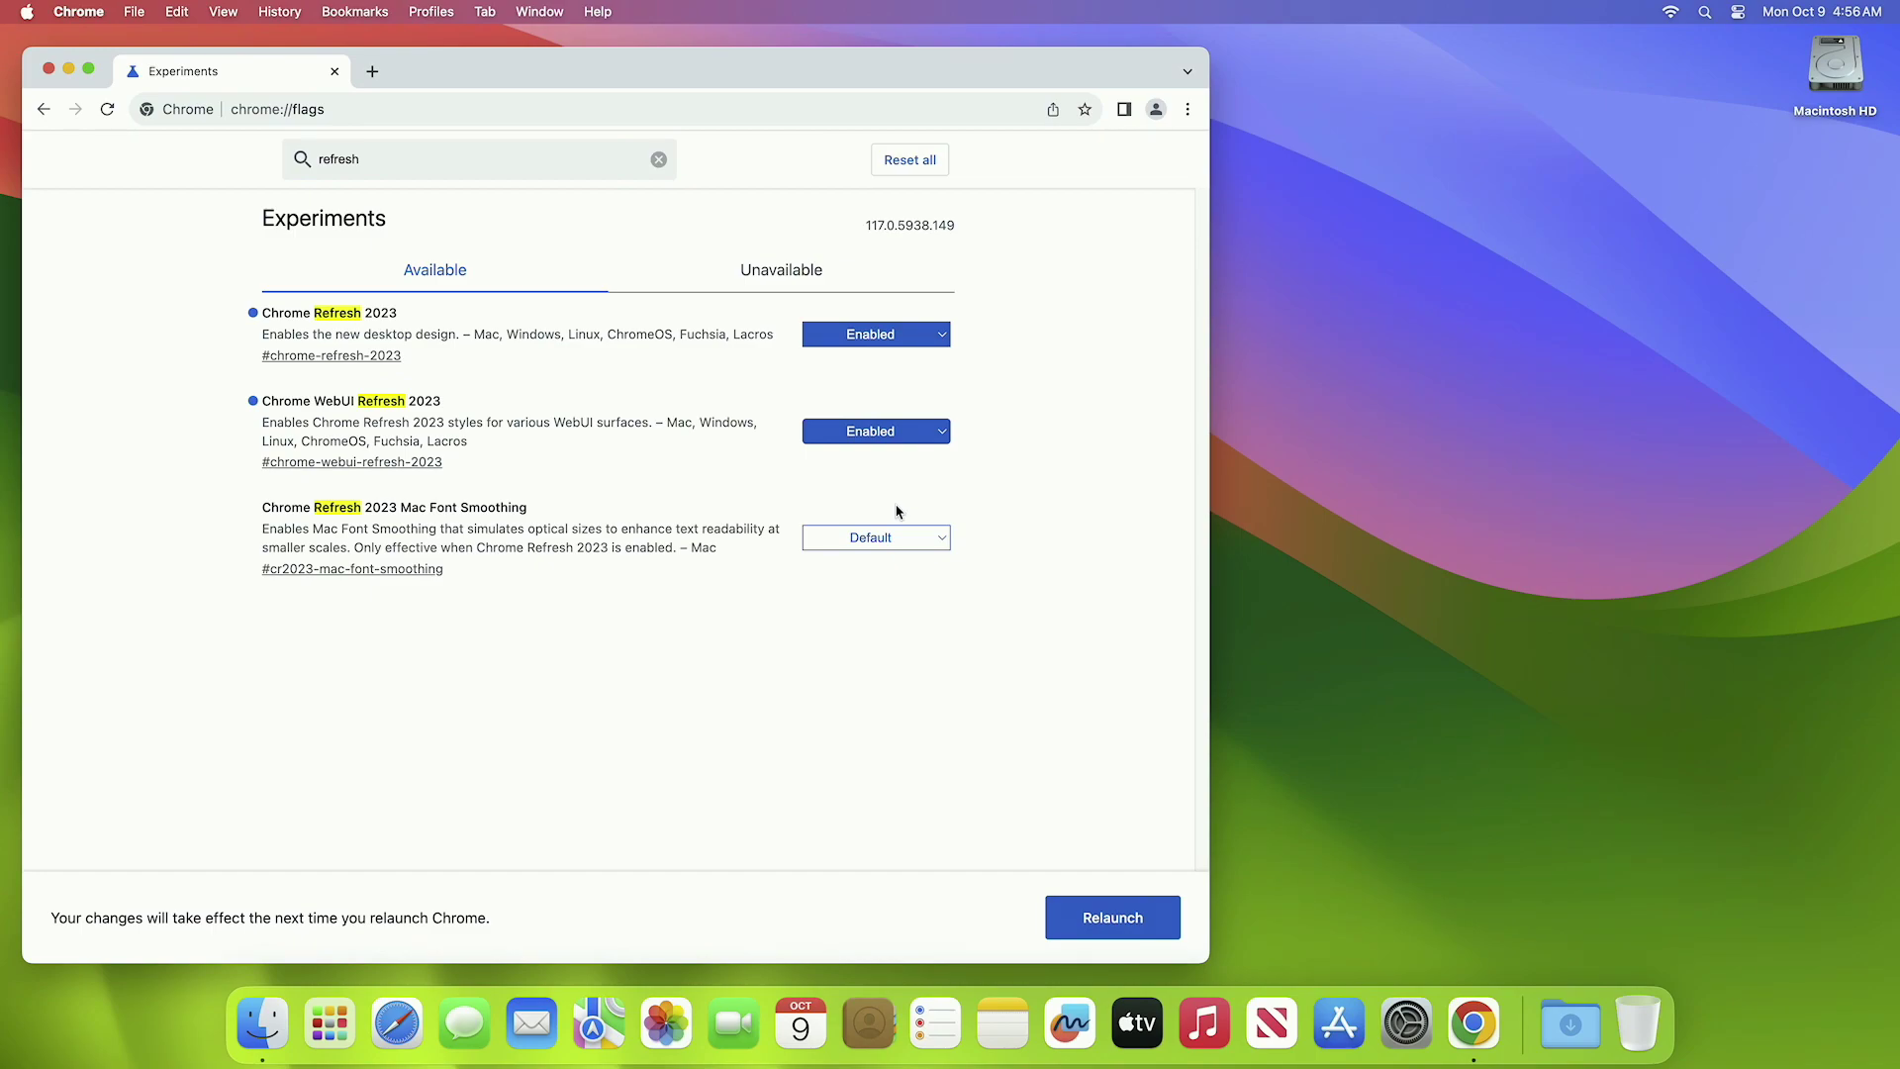
left_click(892, 539)
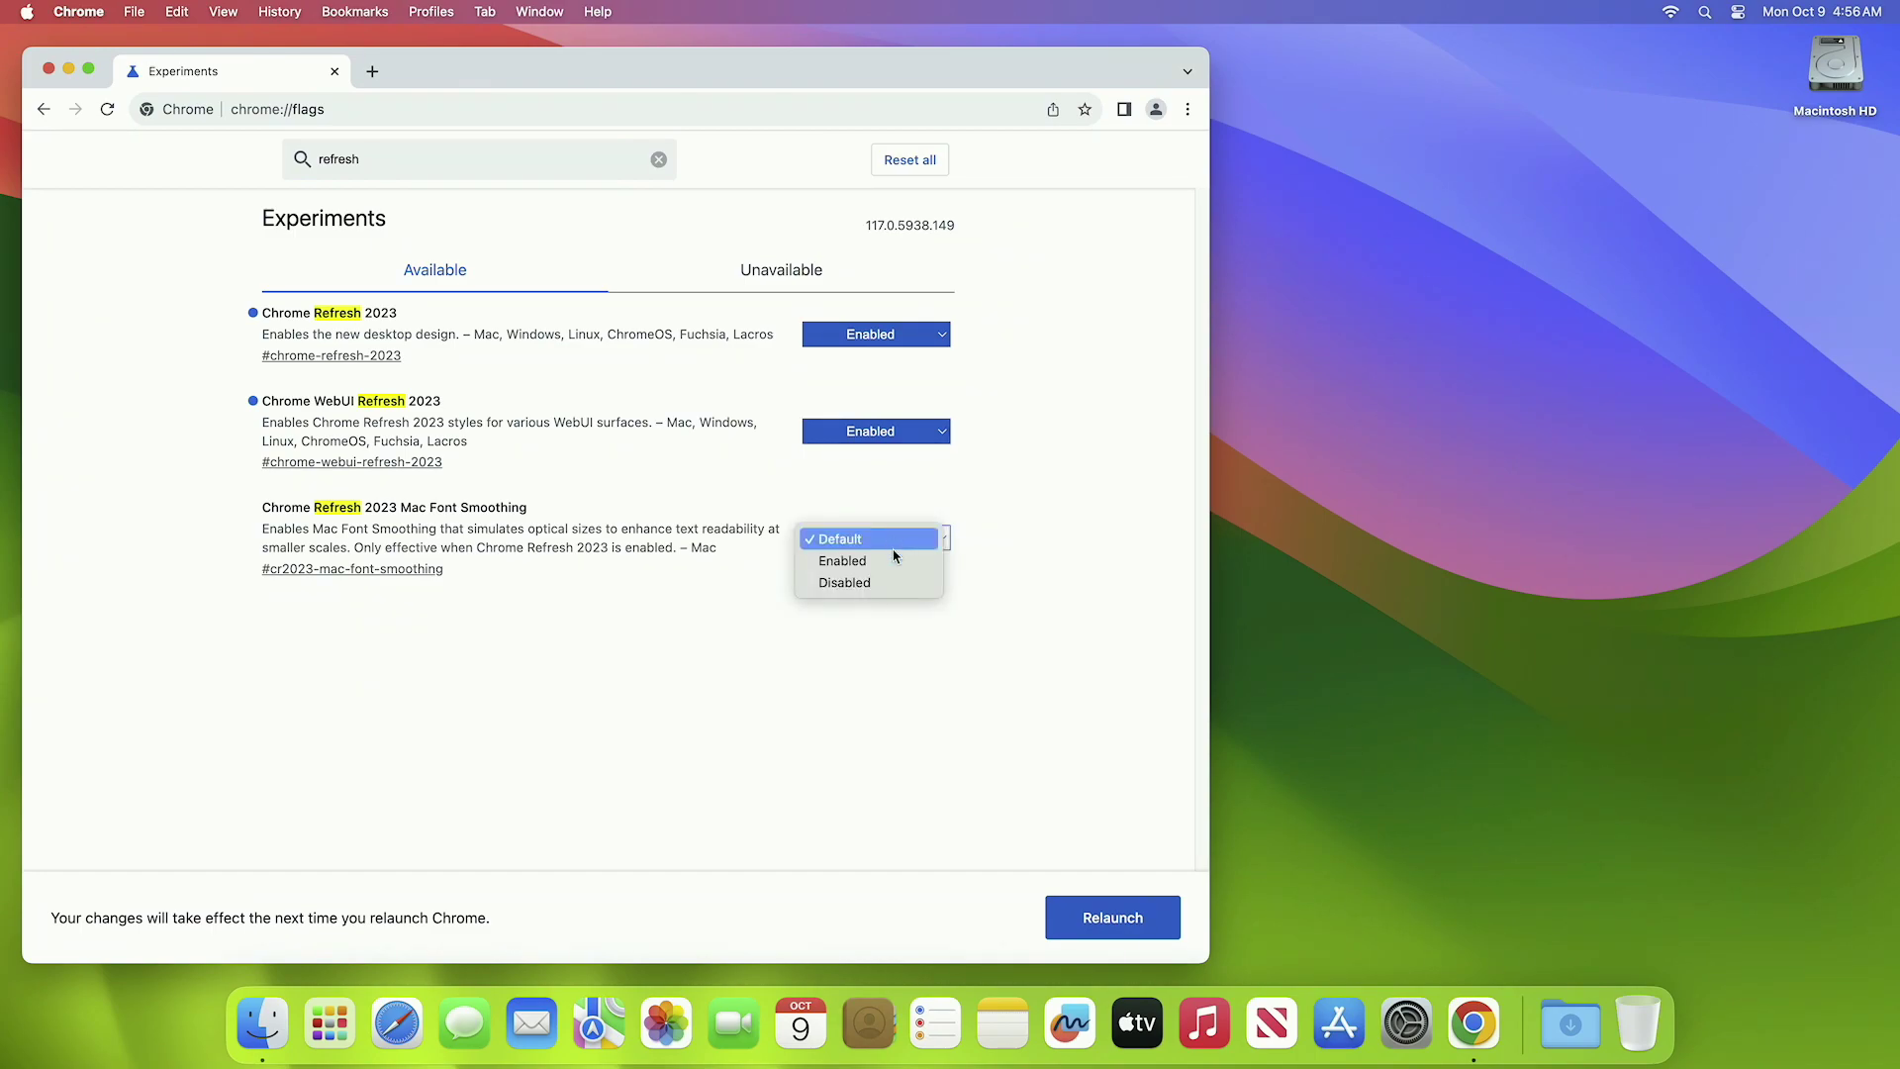
left_click(893, 556)
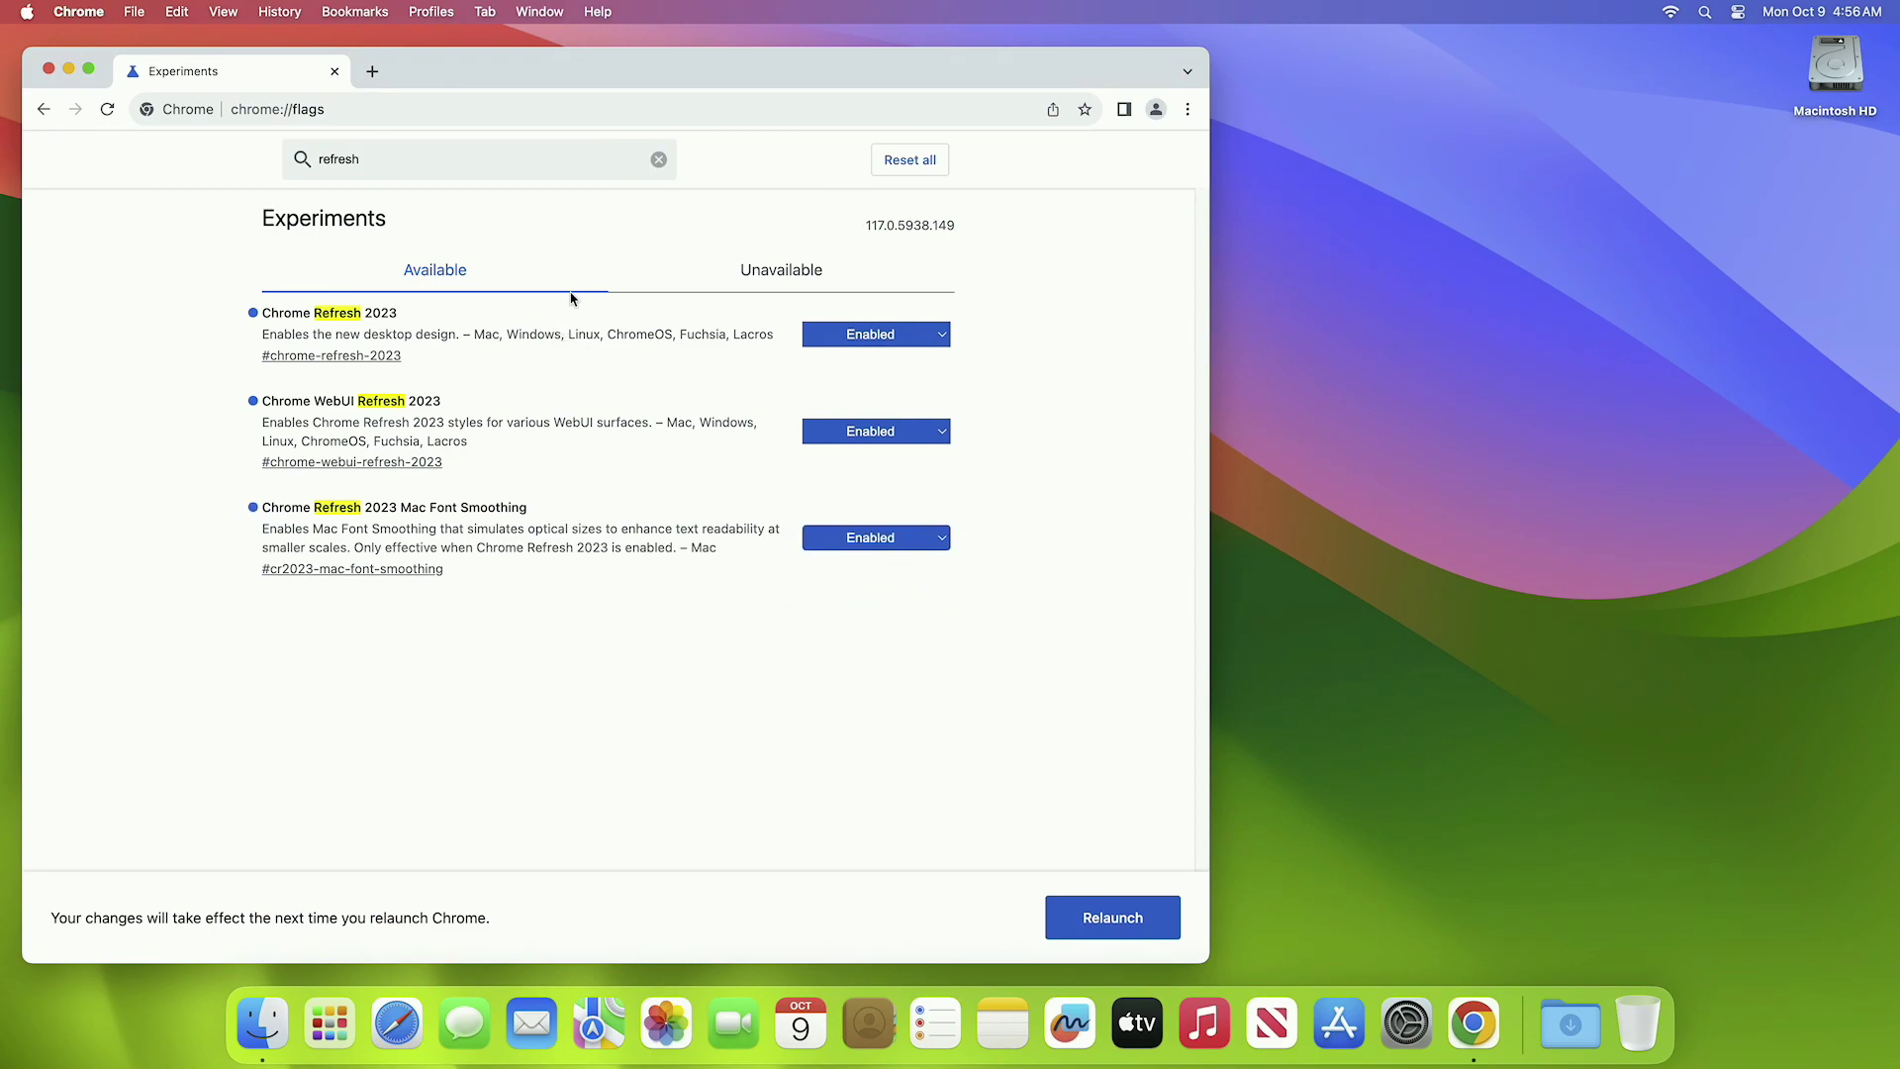
Search the flags for 'side pane' and set Customize Chrome Side Panel to Enabled.
left_click(658, 160)
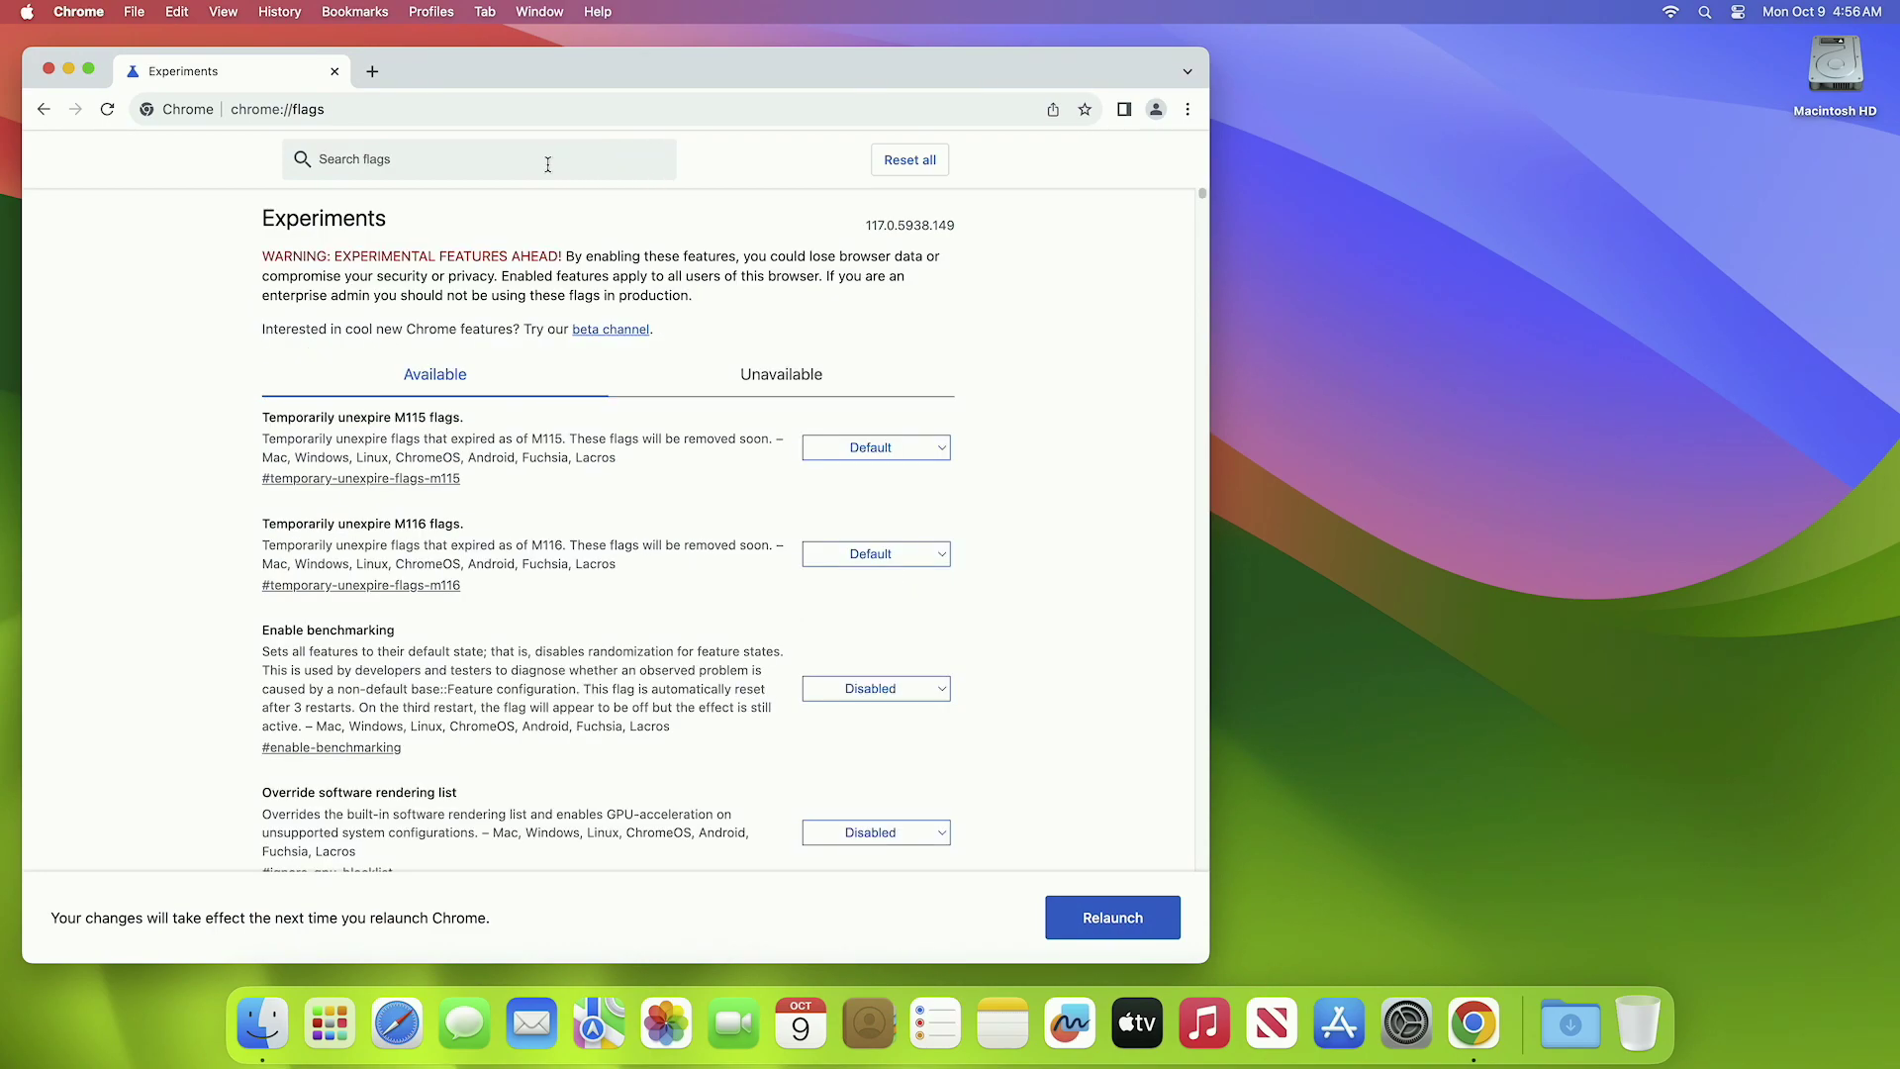
left_click(544, 161)
type("side pa")
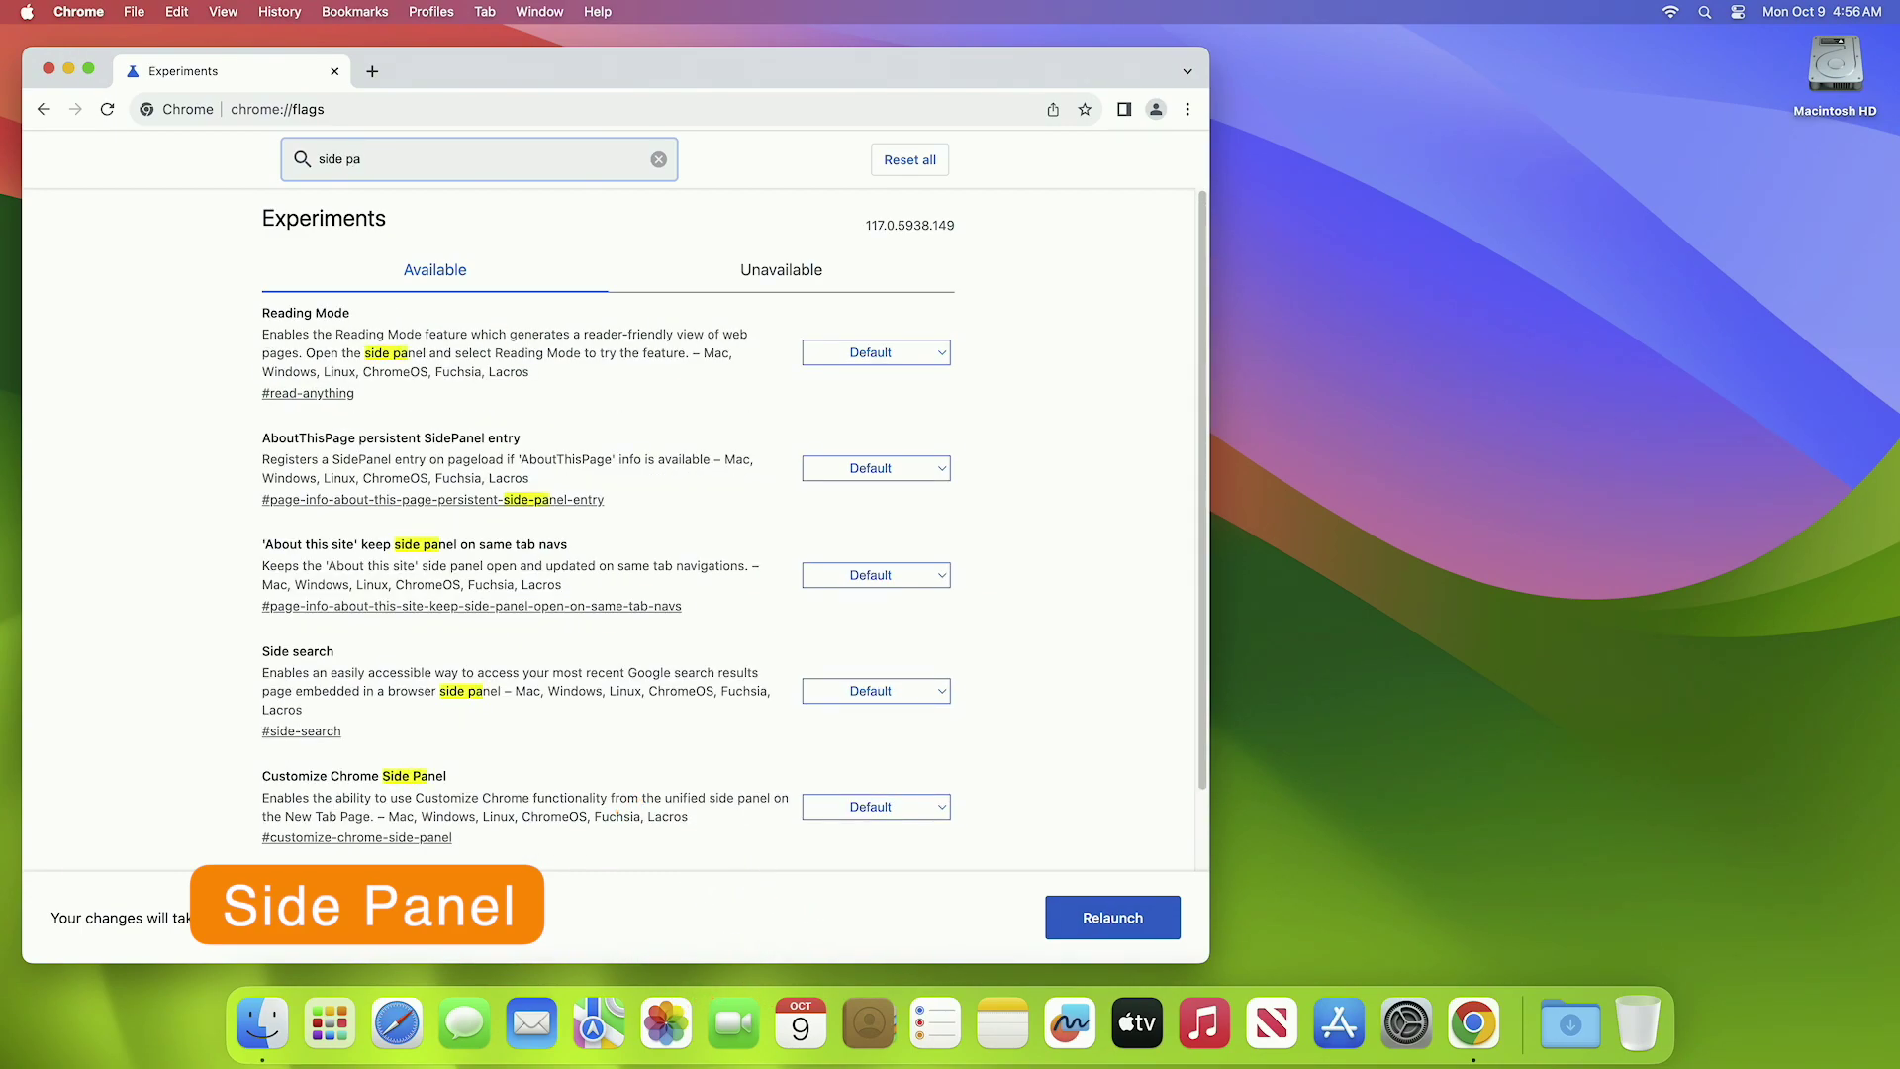
type("nel")
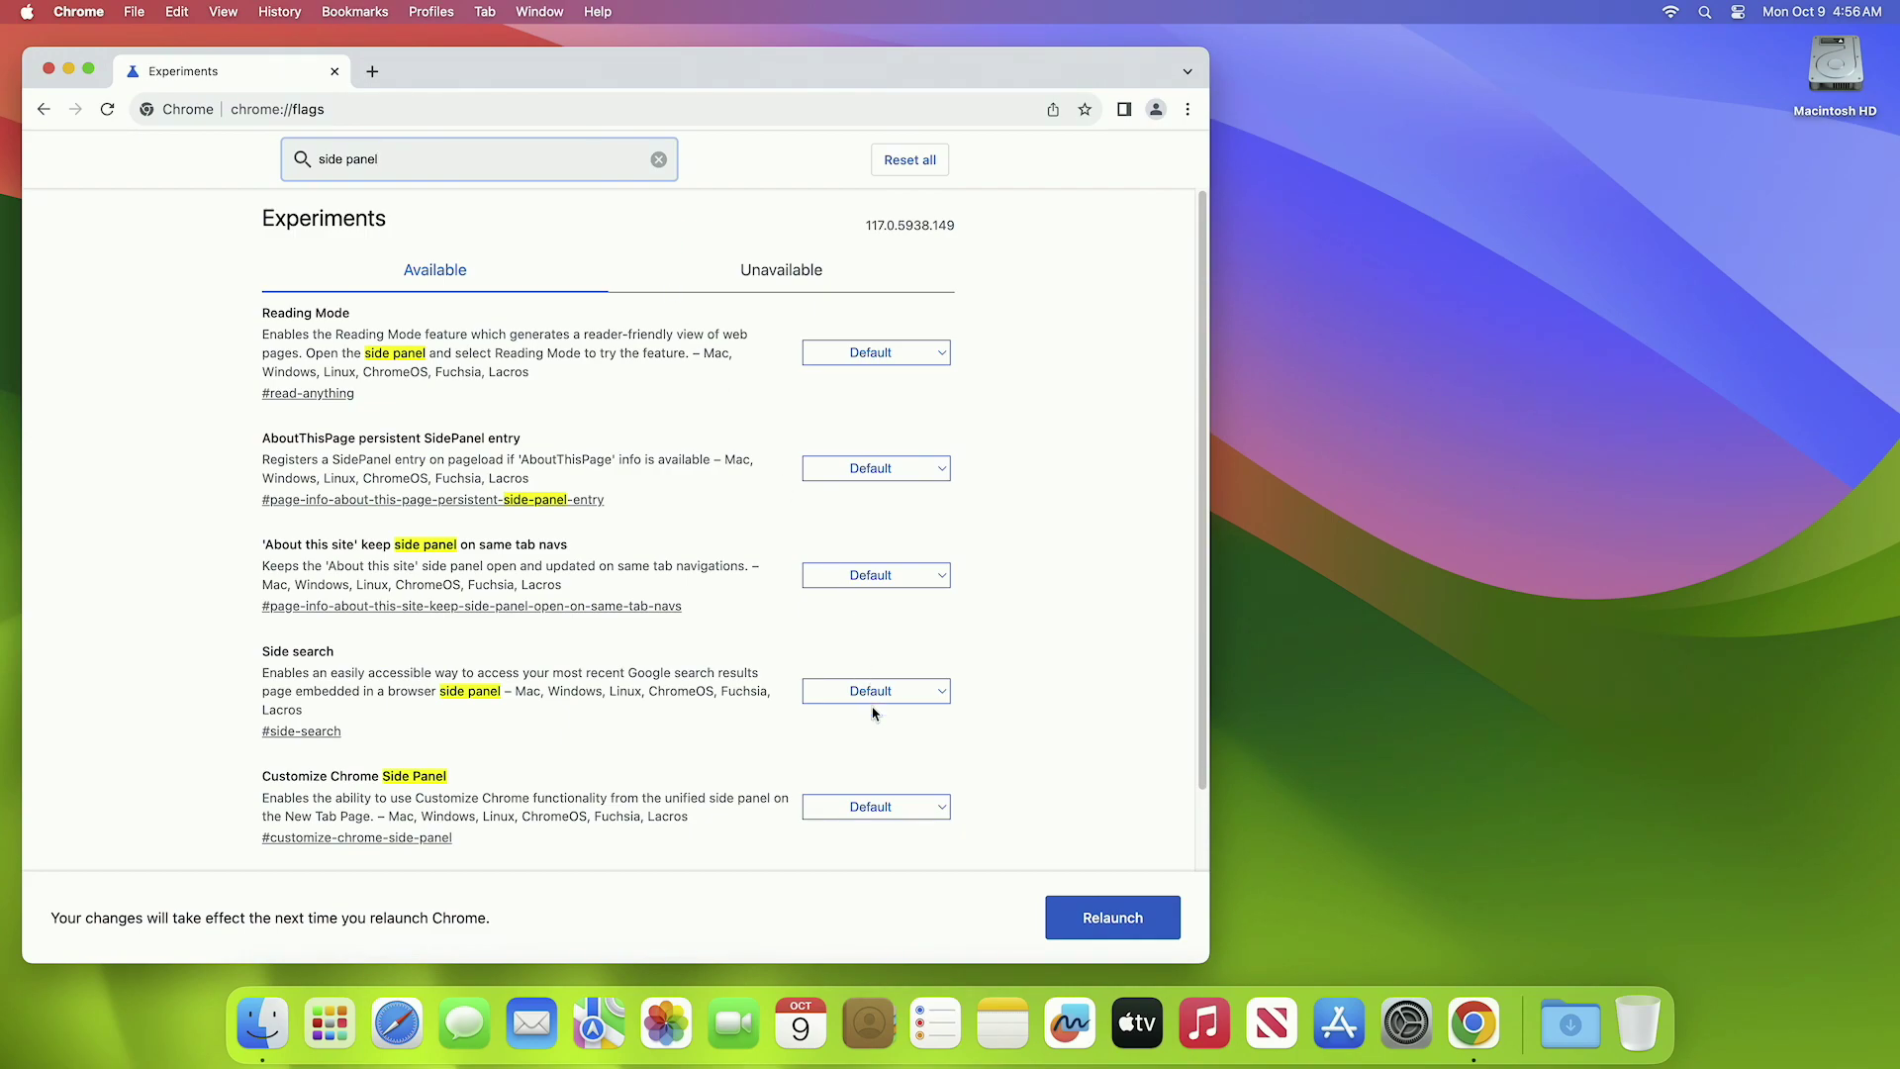
left_click(892, 806)
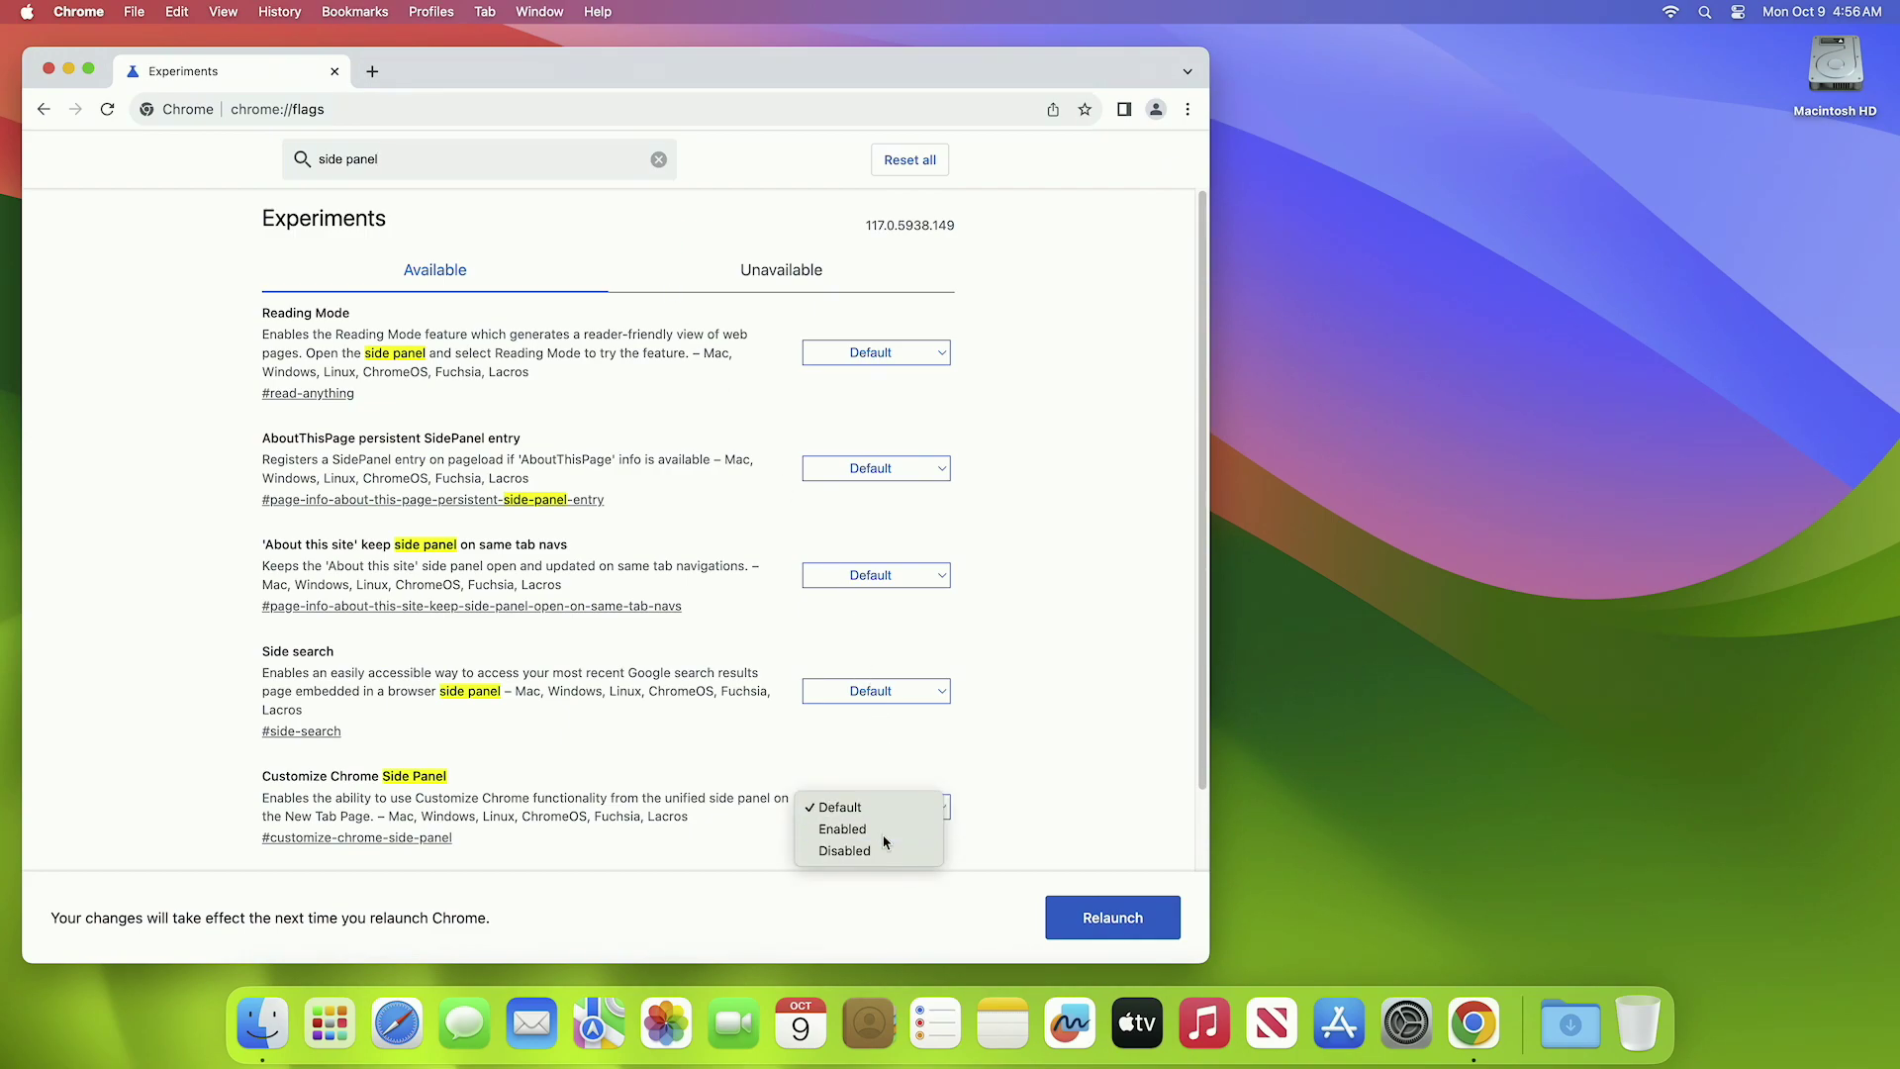
left_click(883, 832)
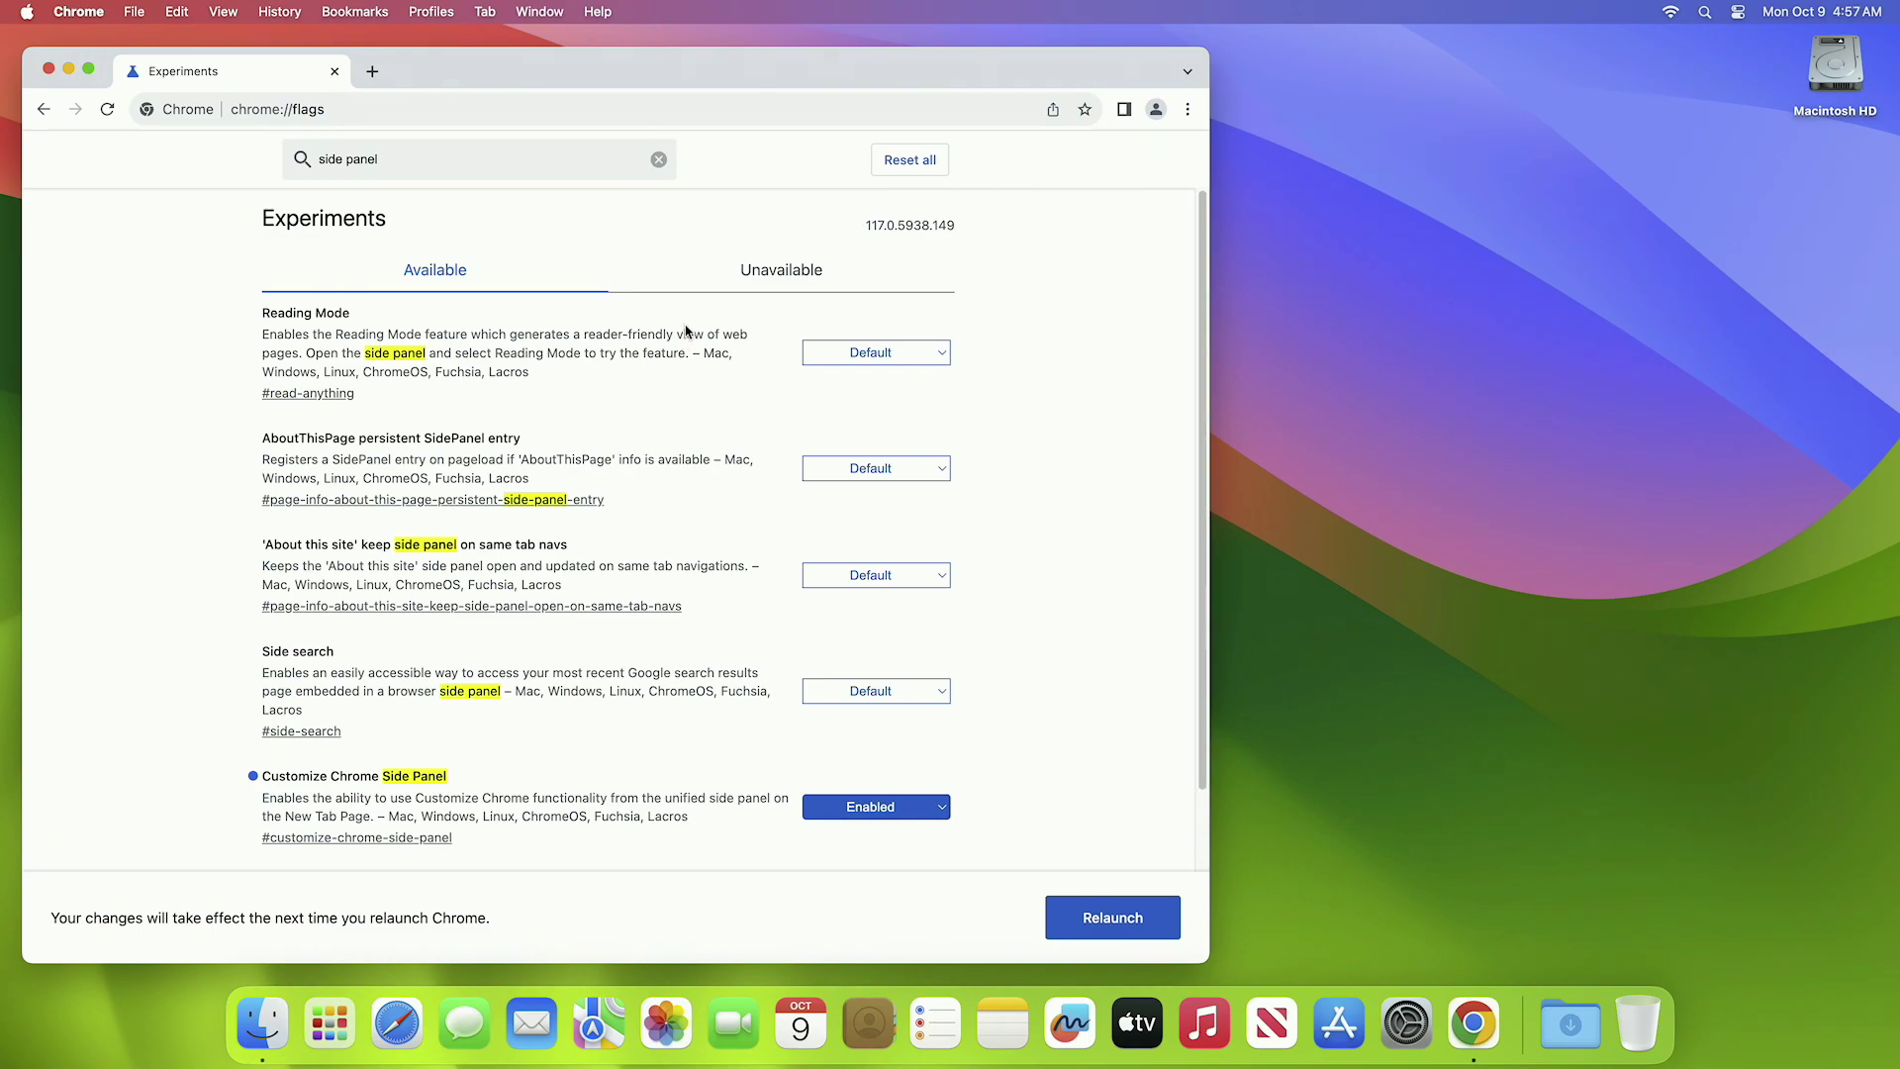
Search 'bubble', enable both download bubble flags (V1 and V2), and relaunch Chrome.
left_click(659, 160)
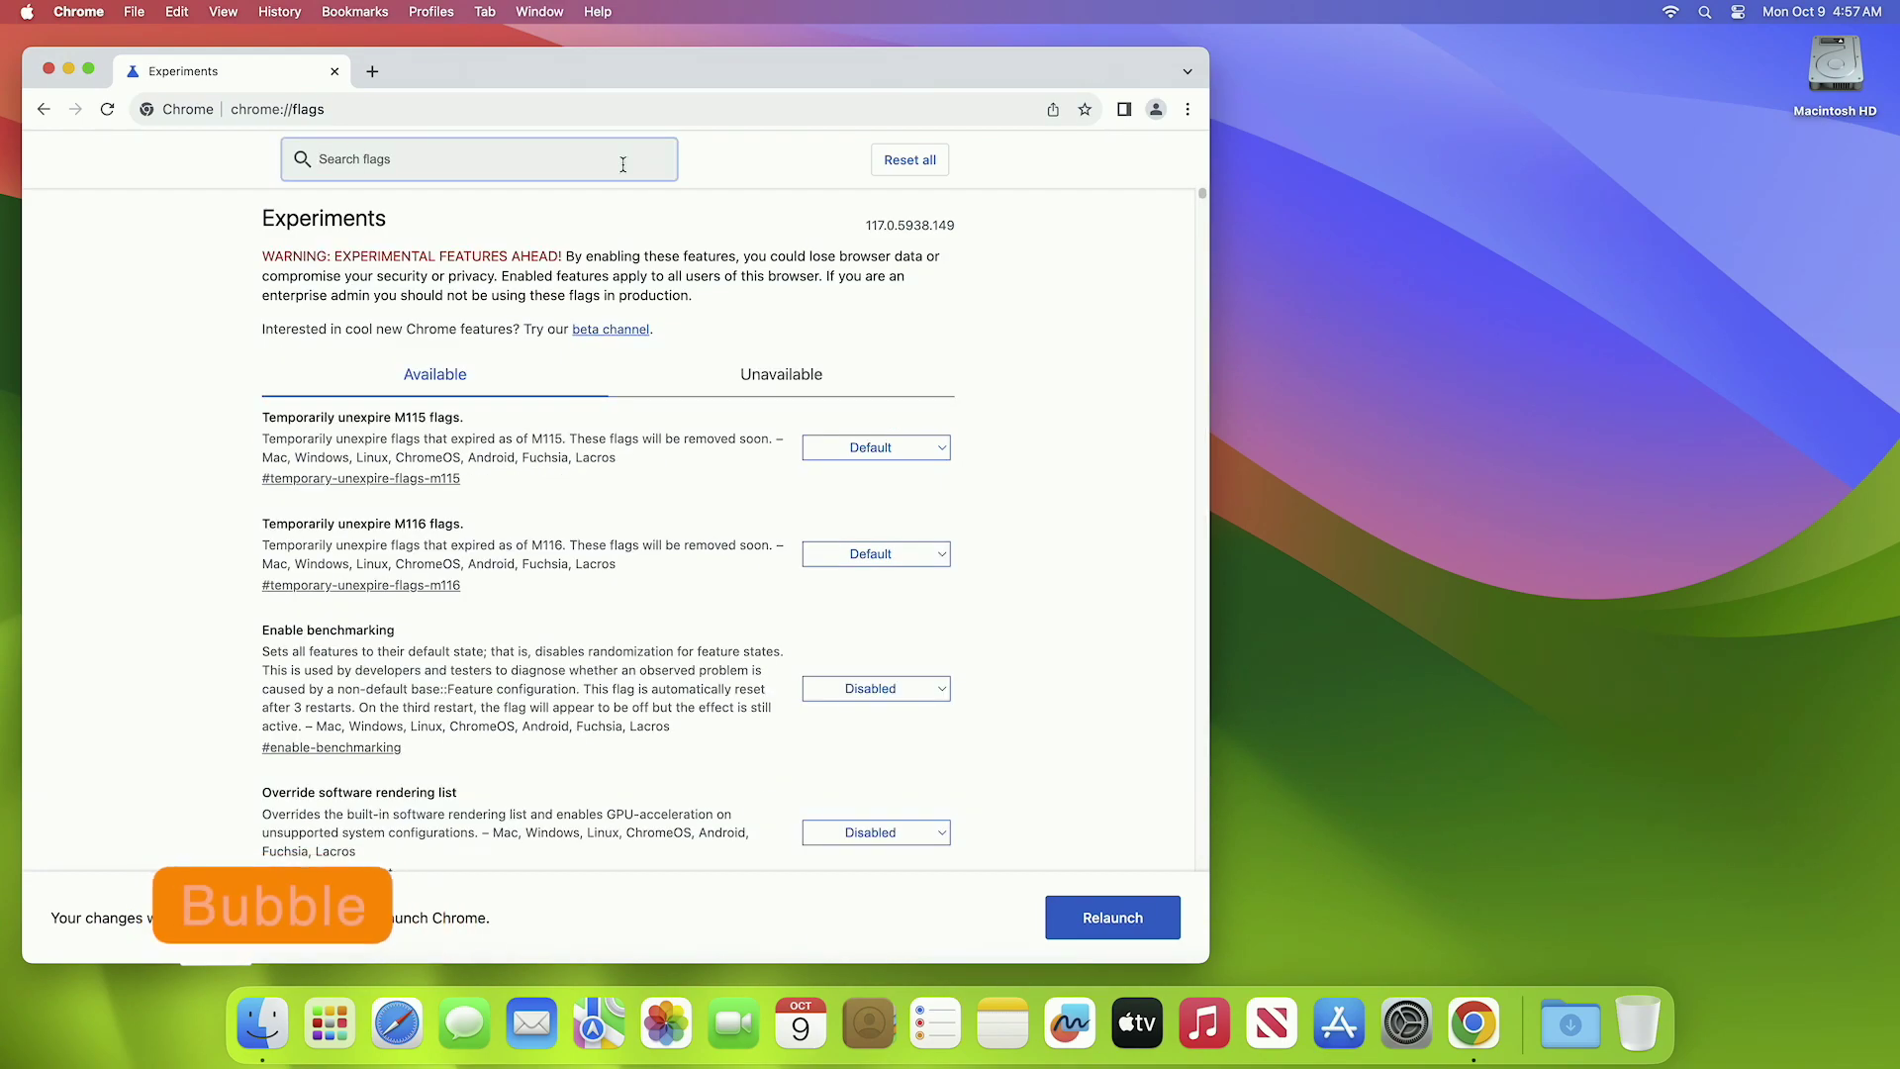
type("bubble")
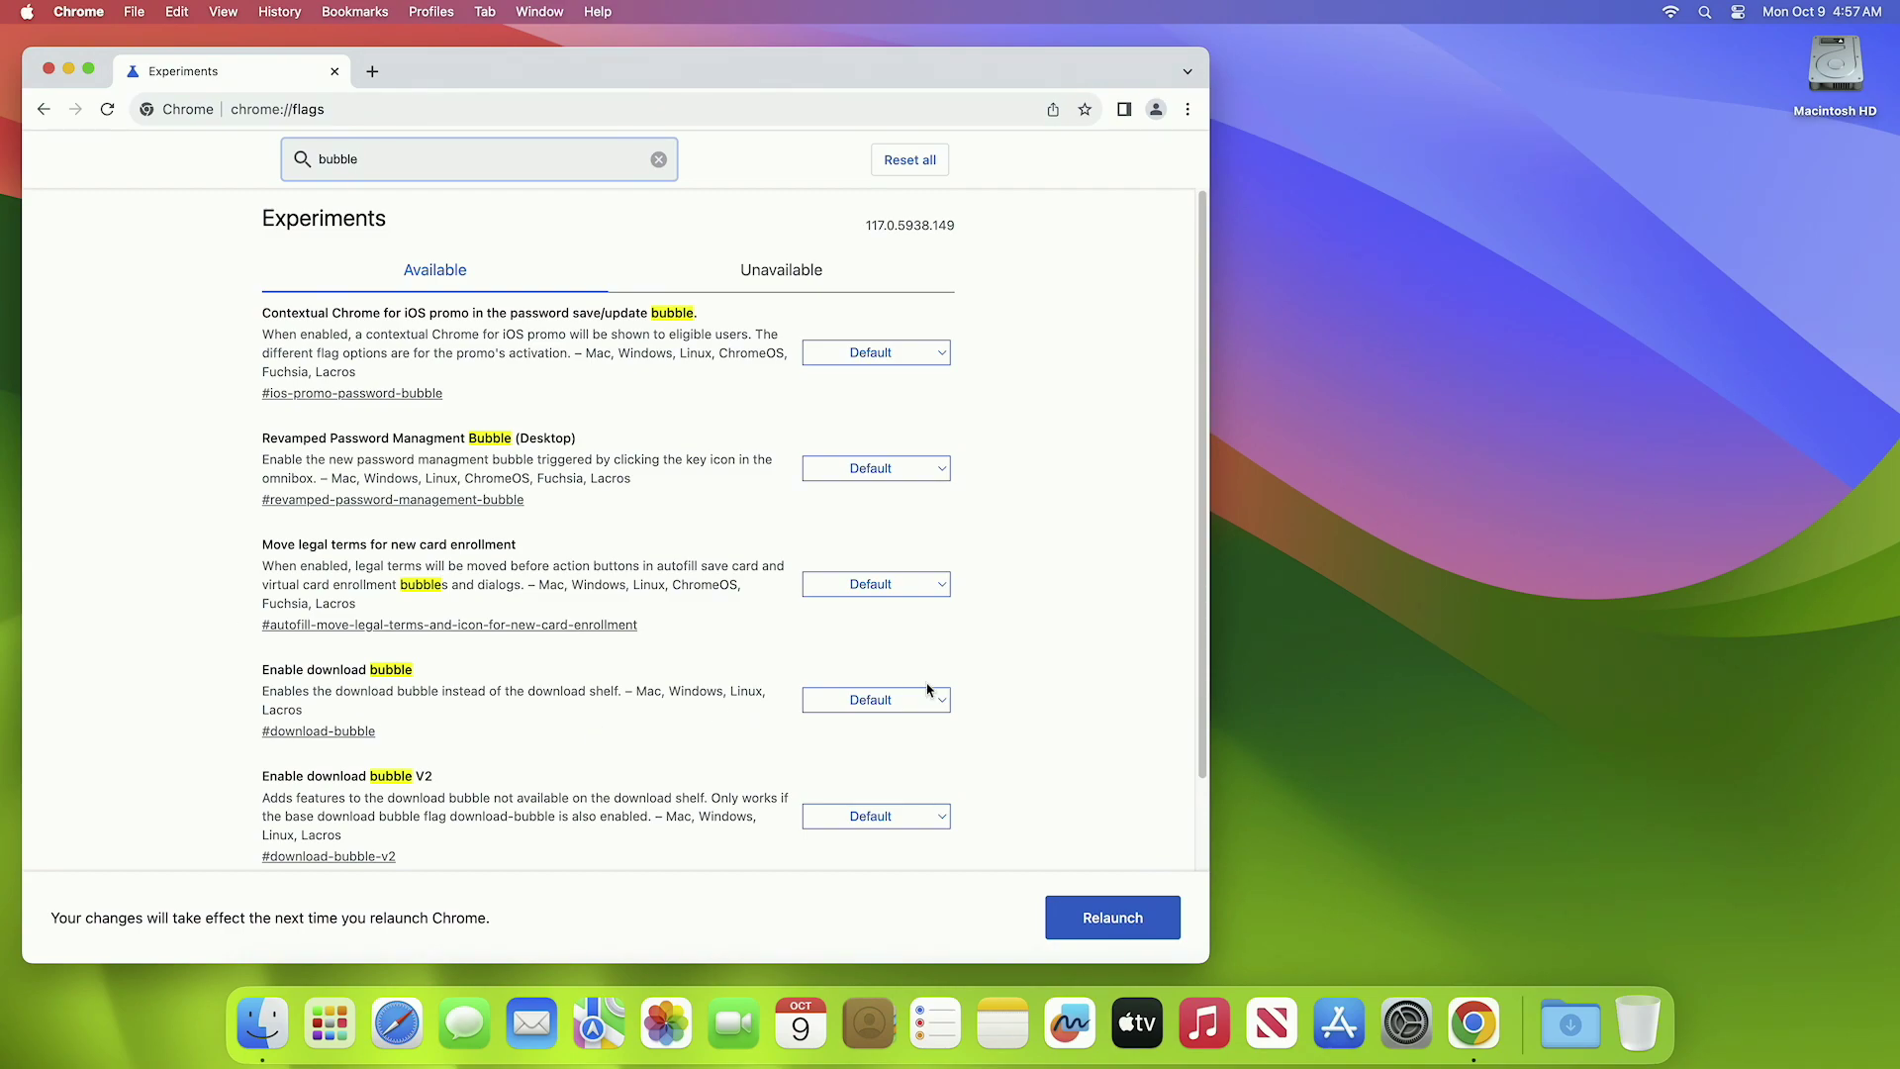
left_click(899, 707)
left_click(899, 723)
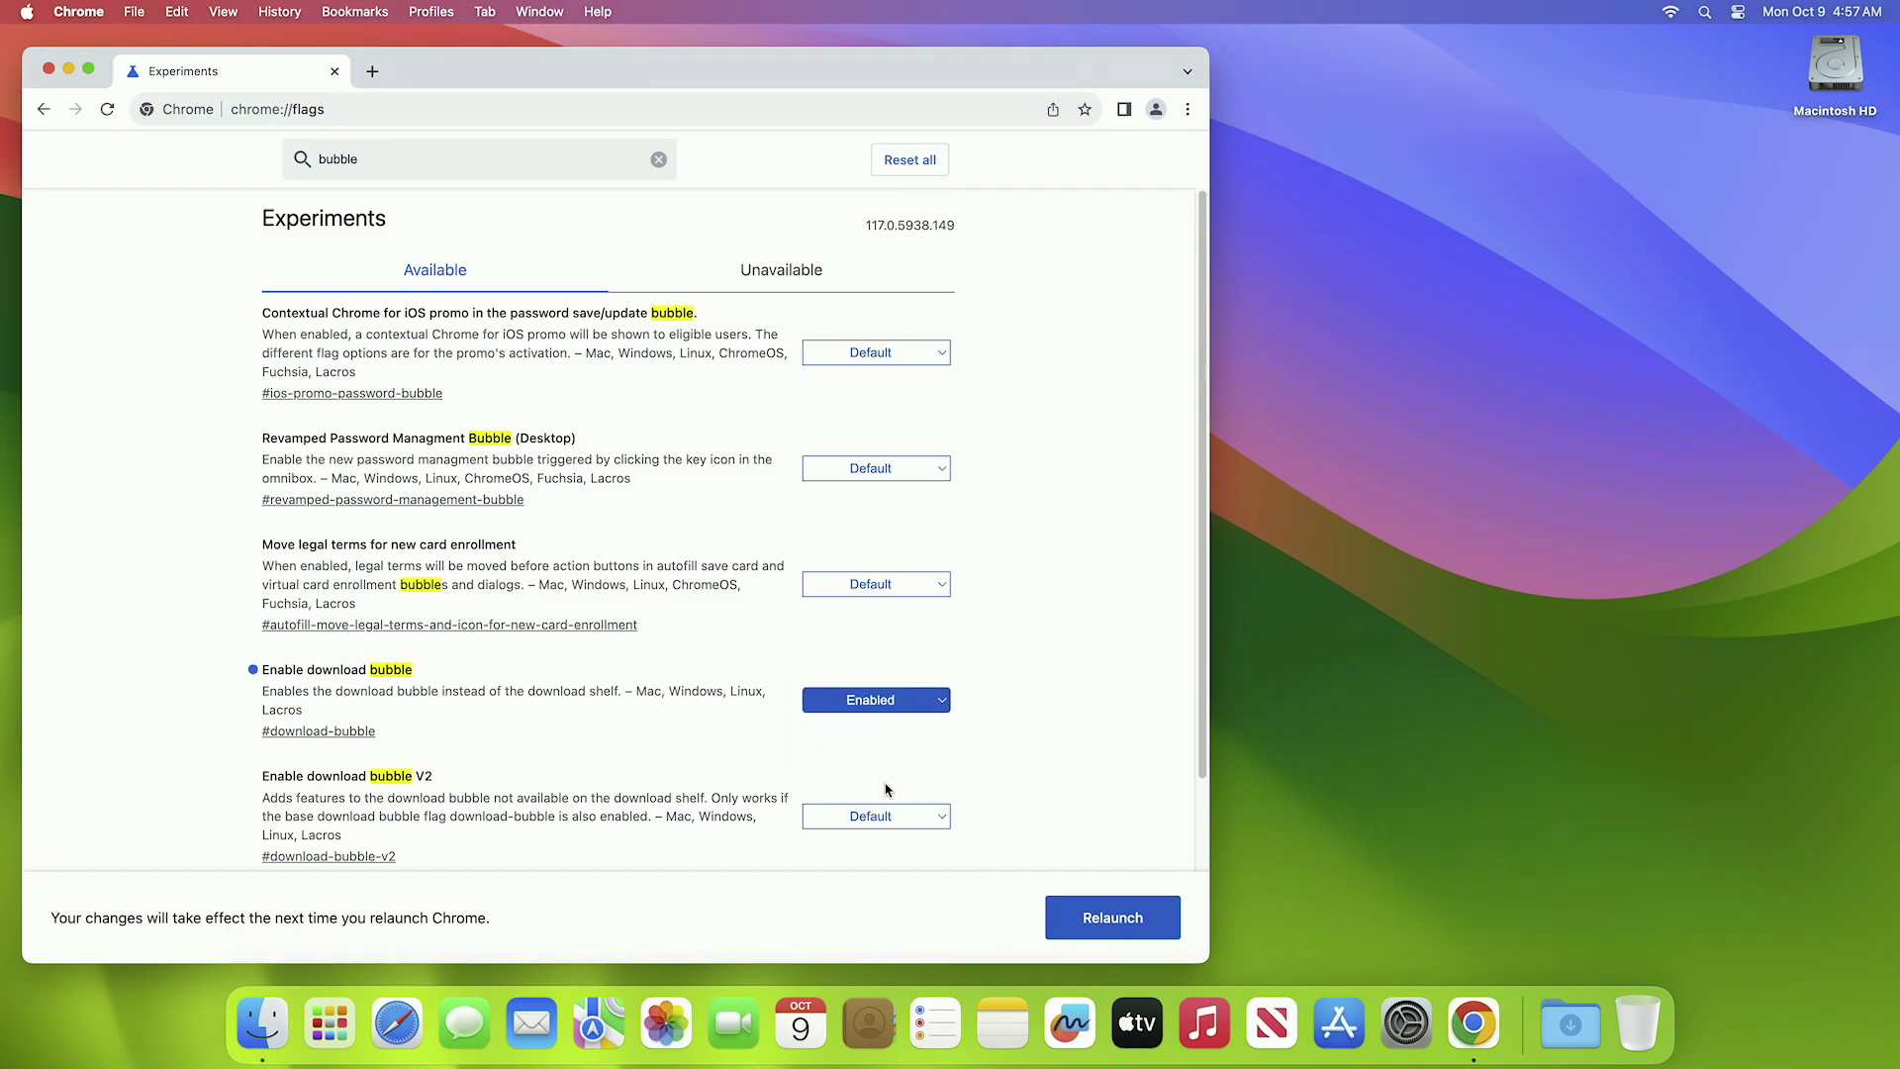
left_click(886, 827)
left_click(888, 837)
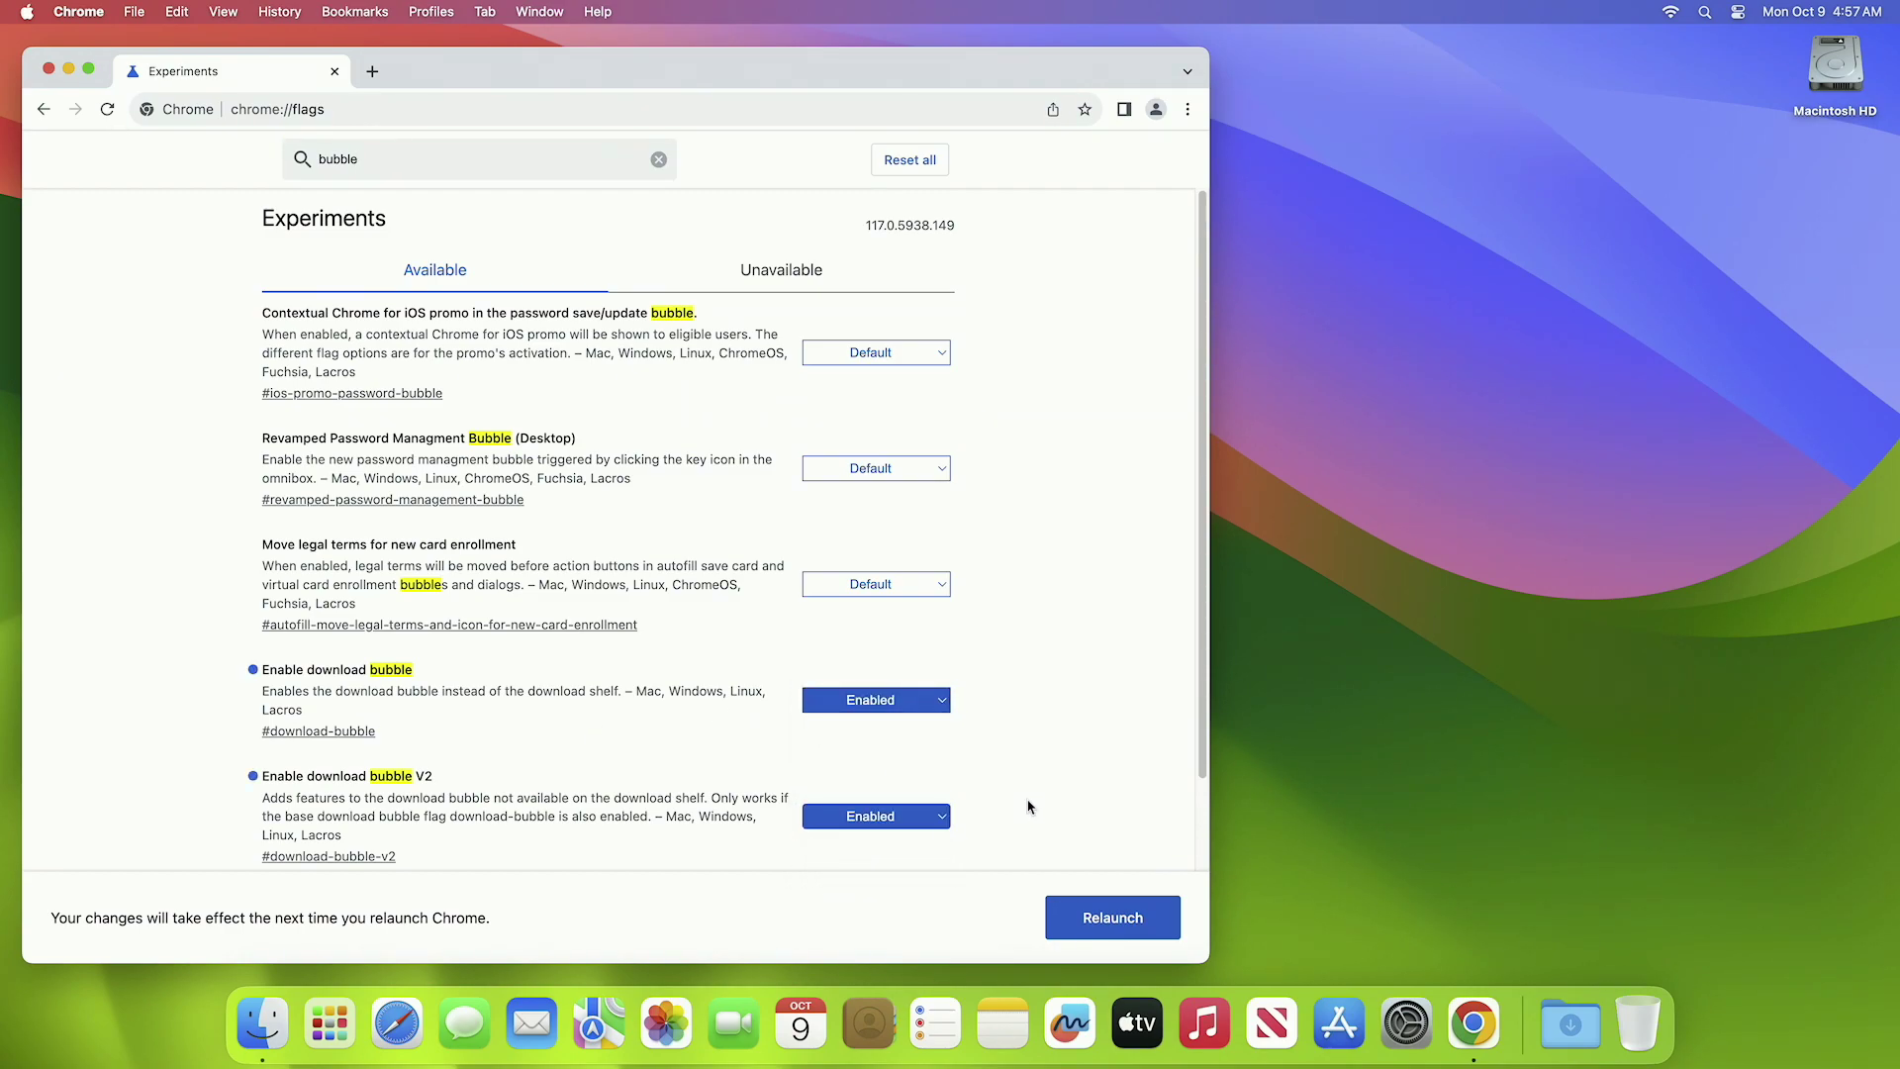
left_click(1087, 922)
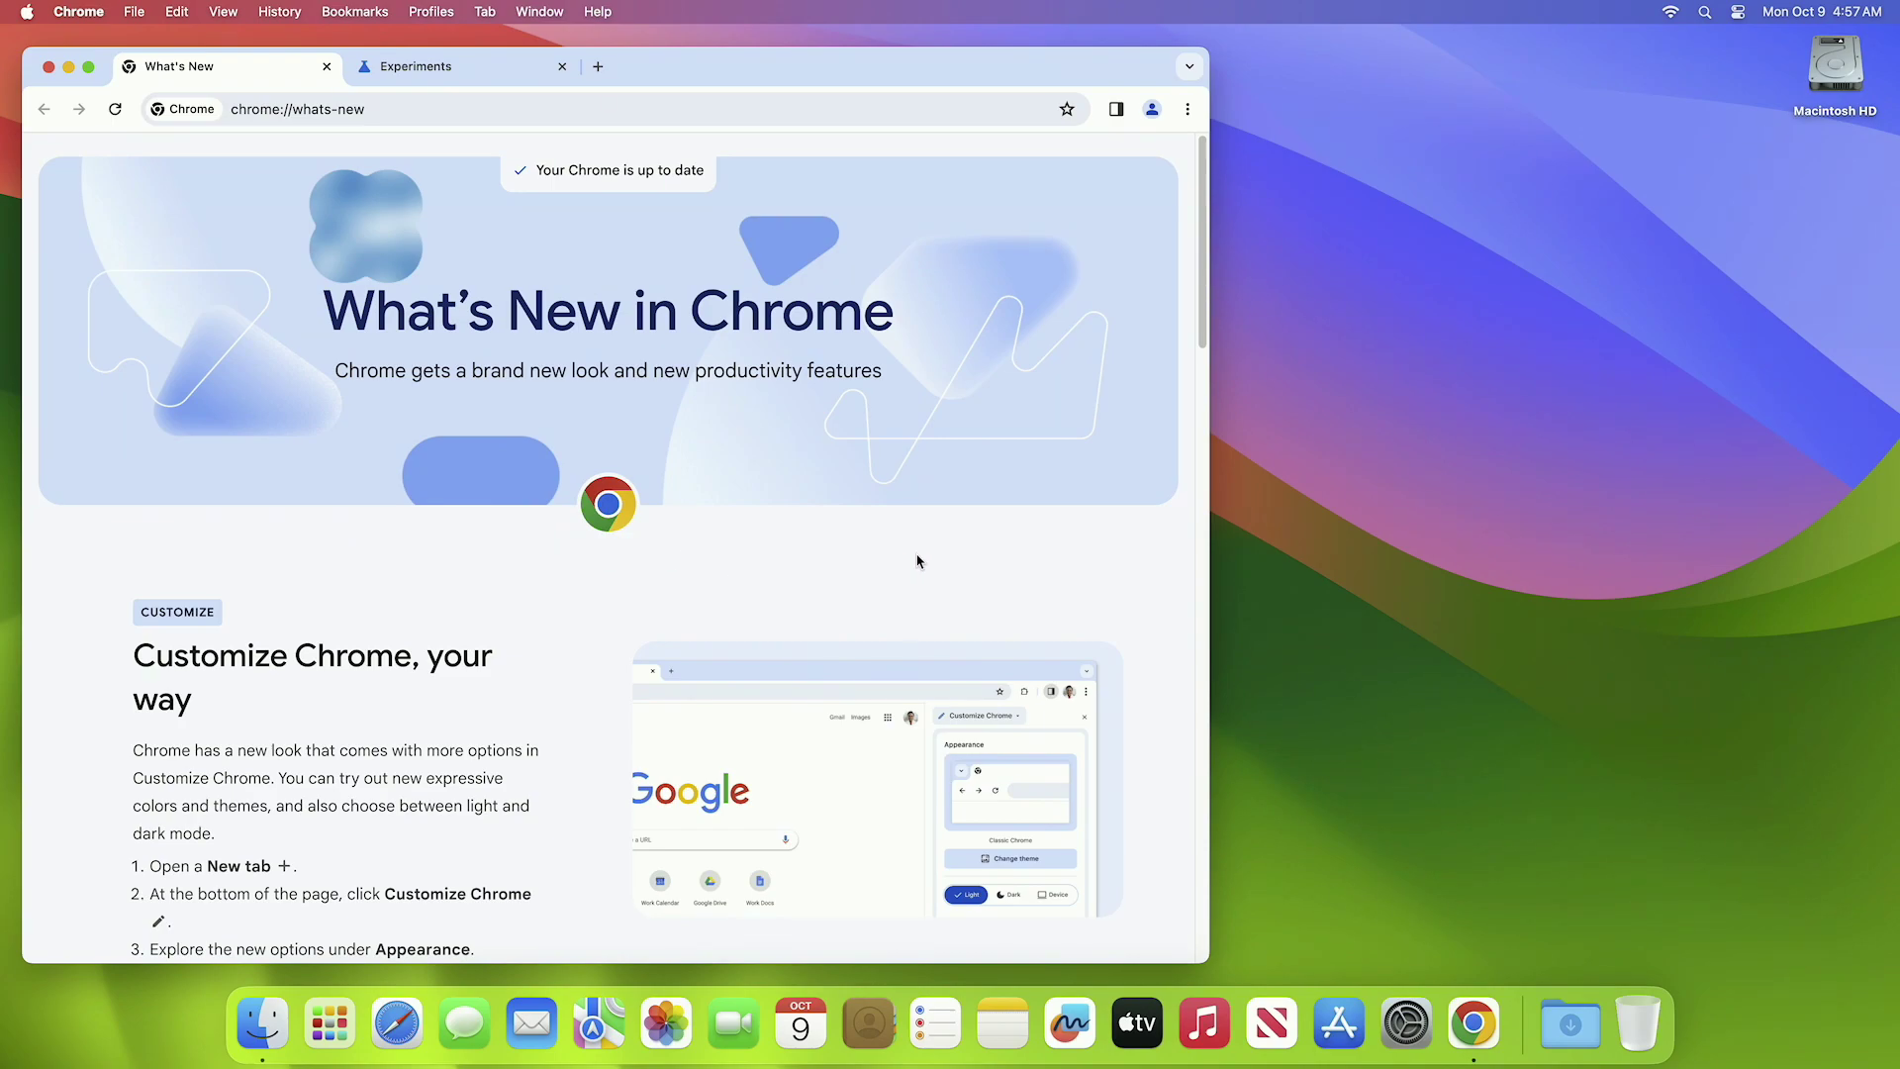
Scroll through the What's New page down to the footer and back up.
scroll(917, 561, "down", 5)
scroll(917, 561, "down", 10)
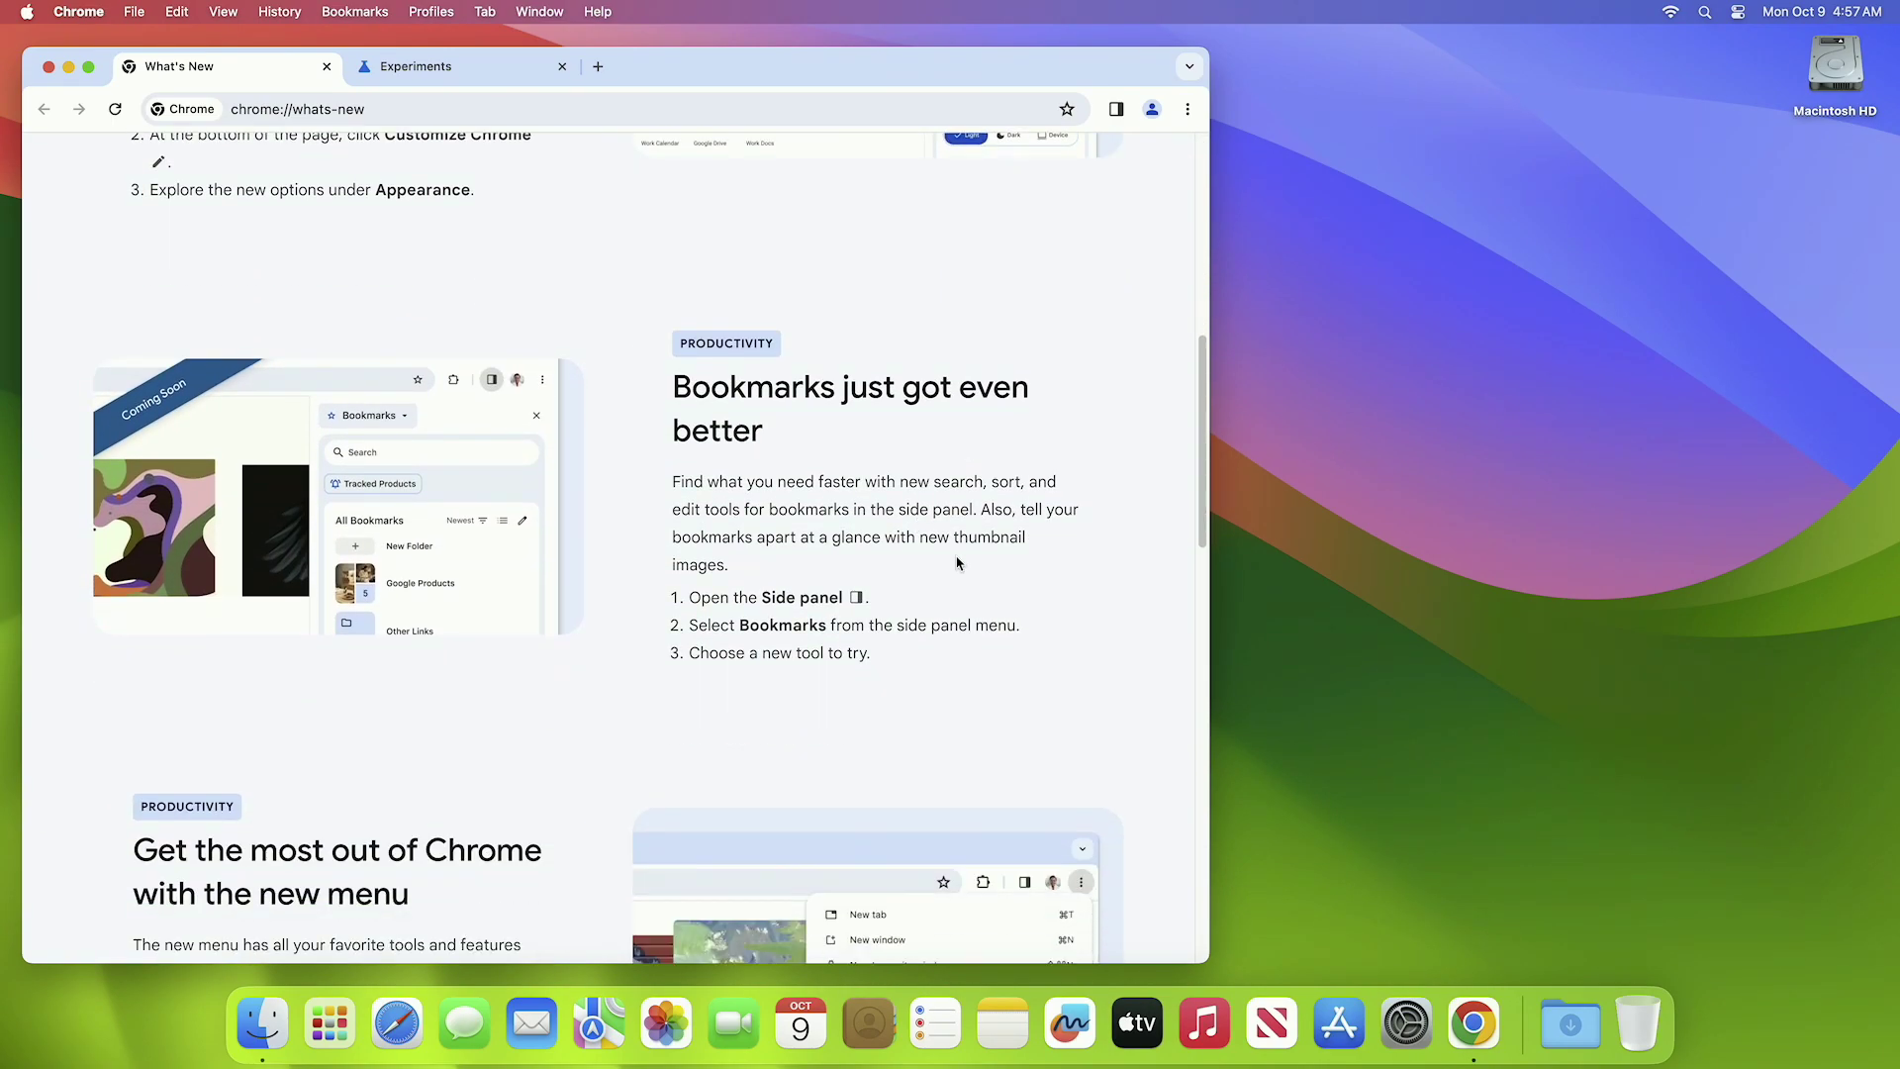
scroll(990, 566, "down", 10)
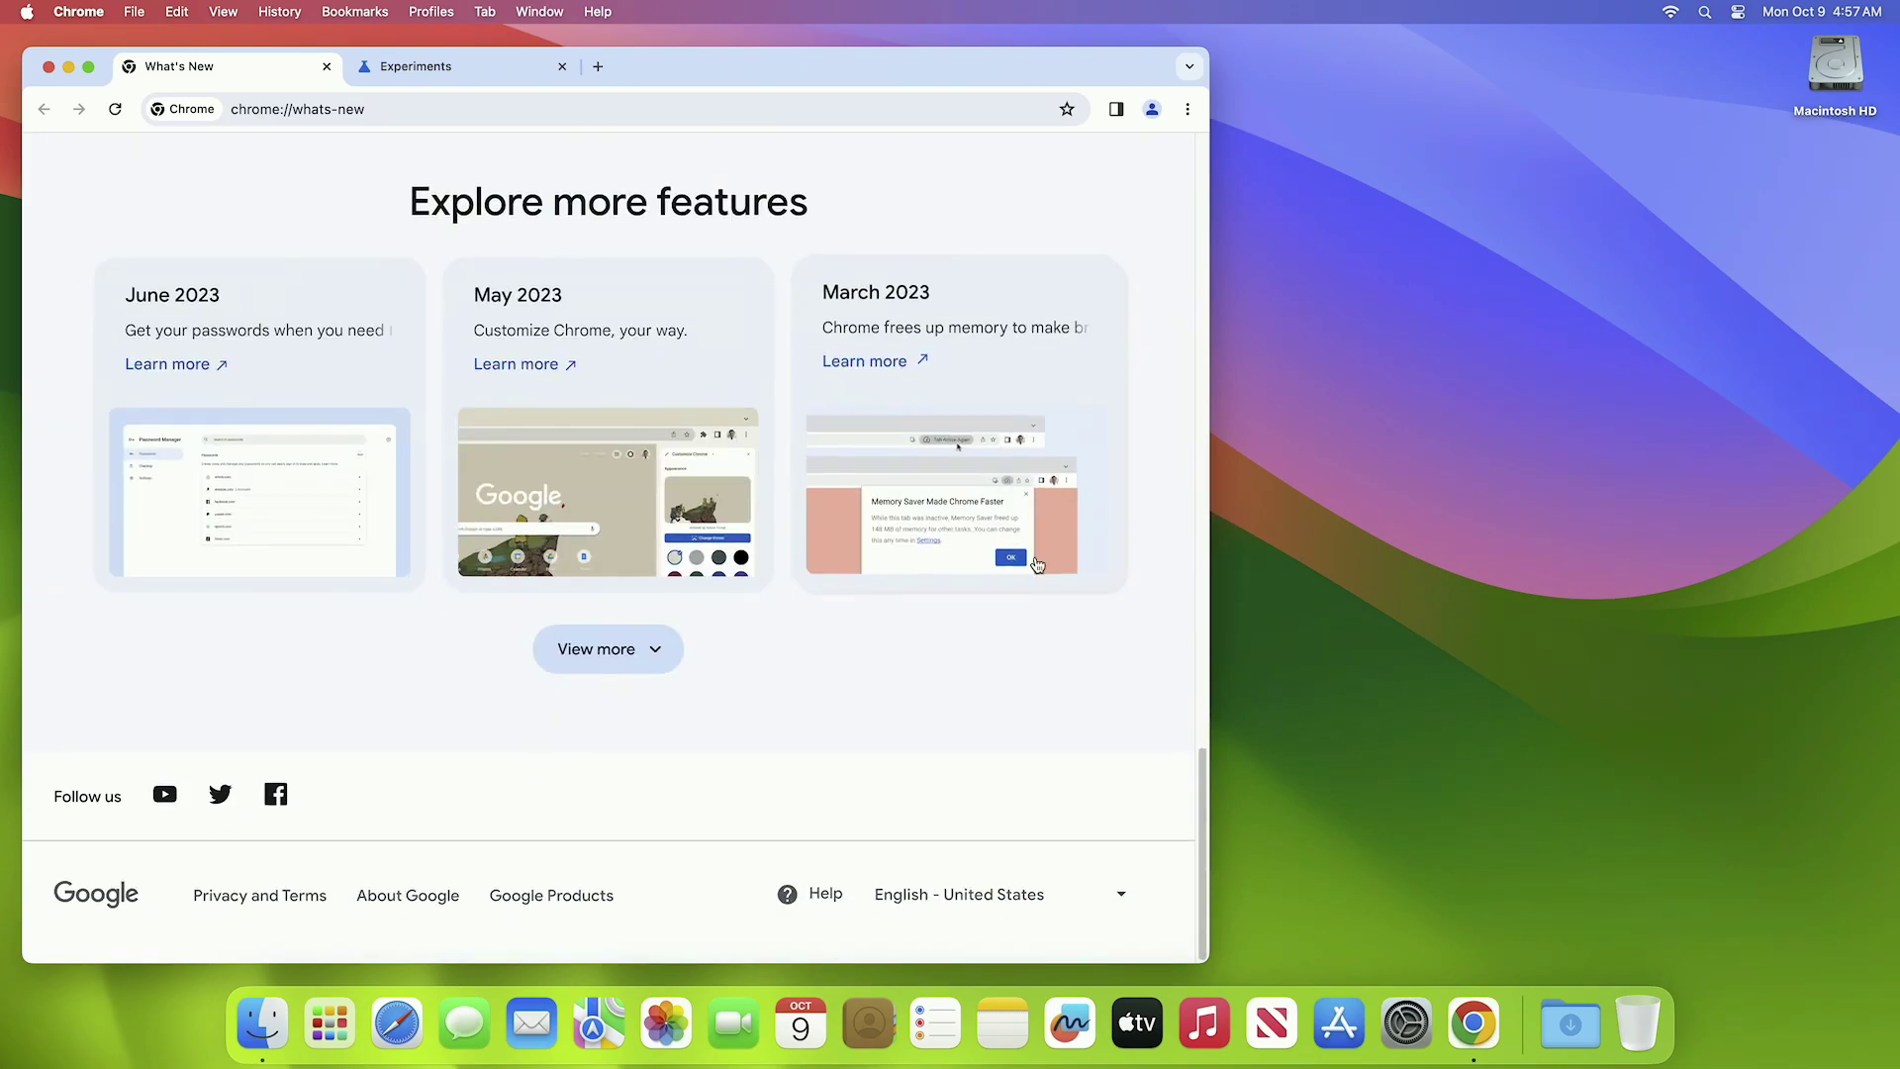
scroll(1097, 608, "up", 20)
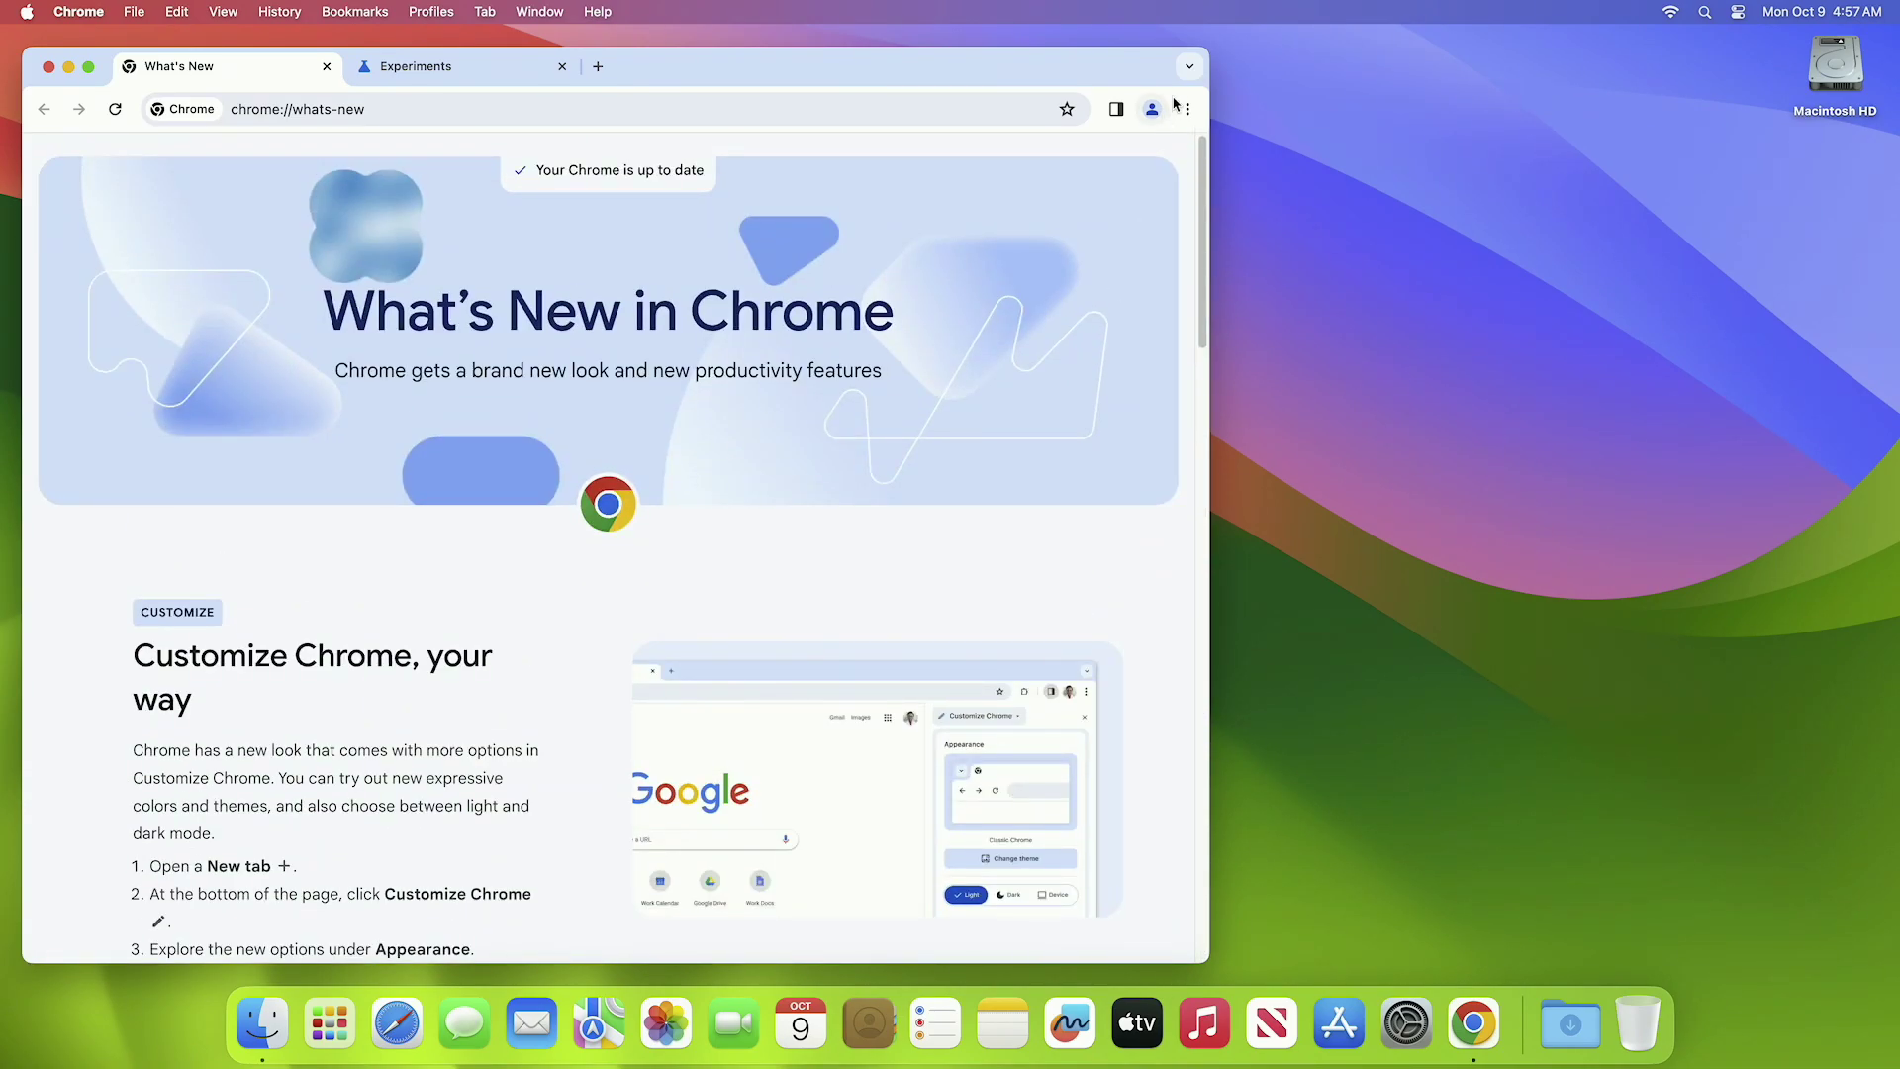
Glance at the tab search list, then close the Experiments tab.
left_click(1190, 71)
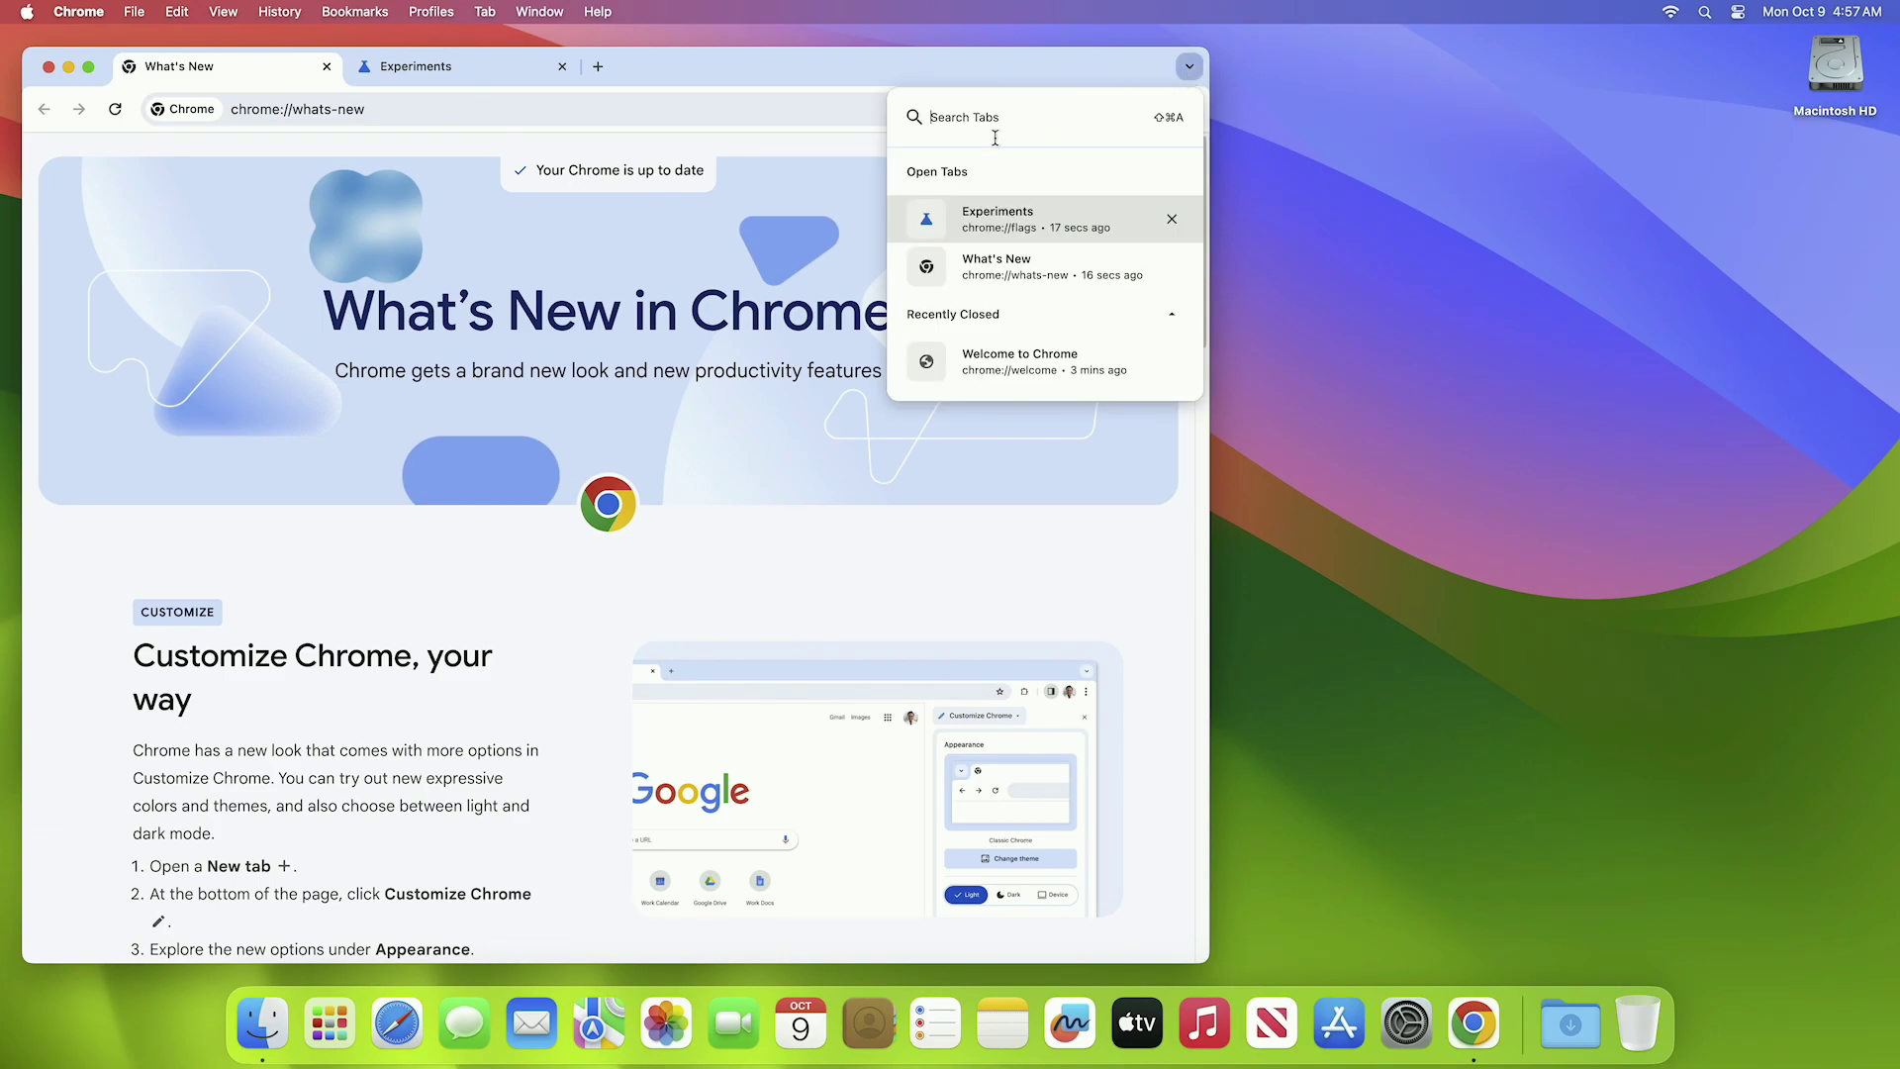
left_click(465, 161)
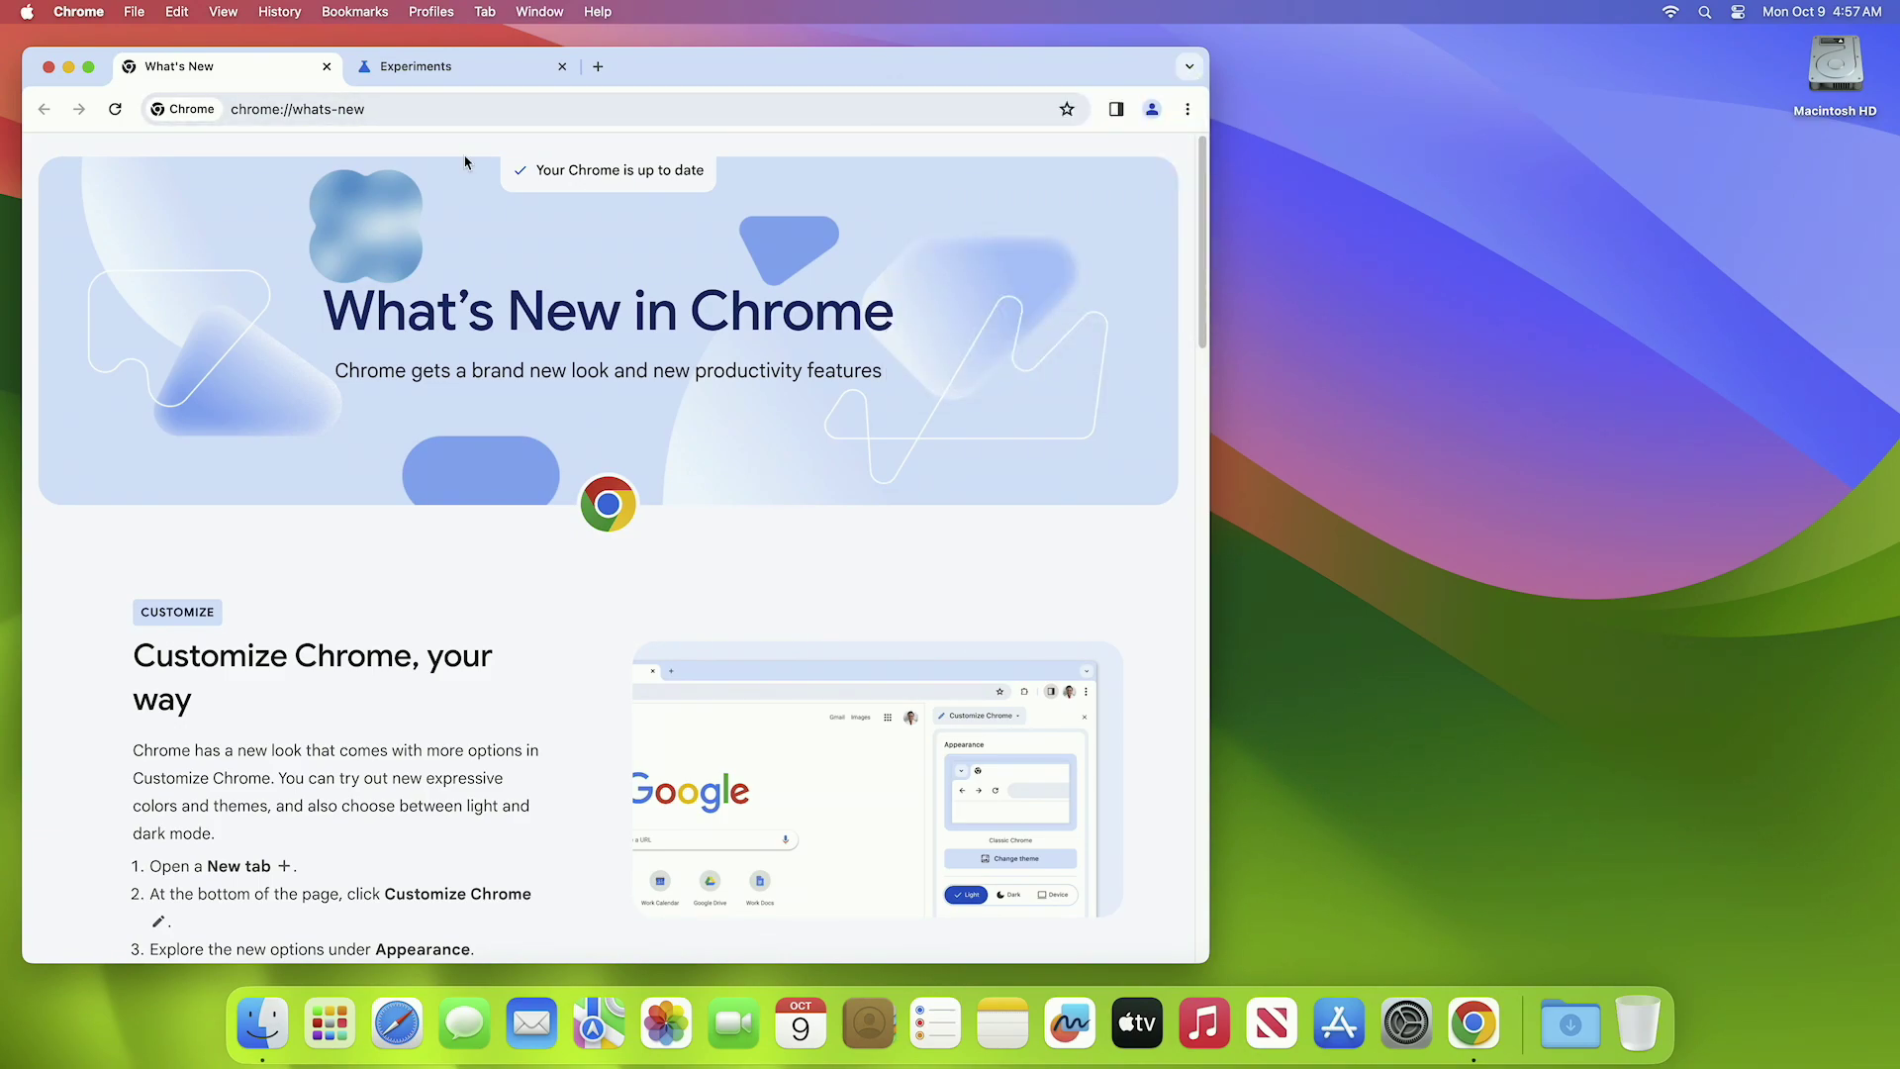
left_click(562, 67)
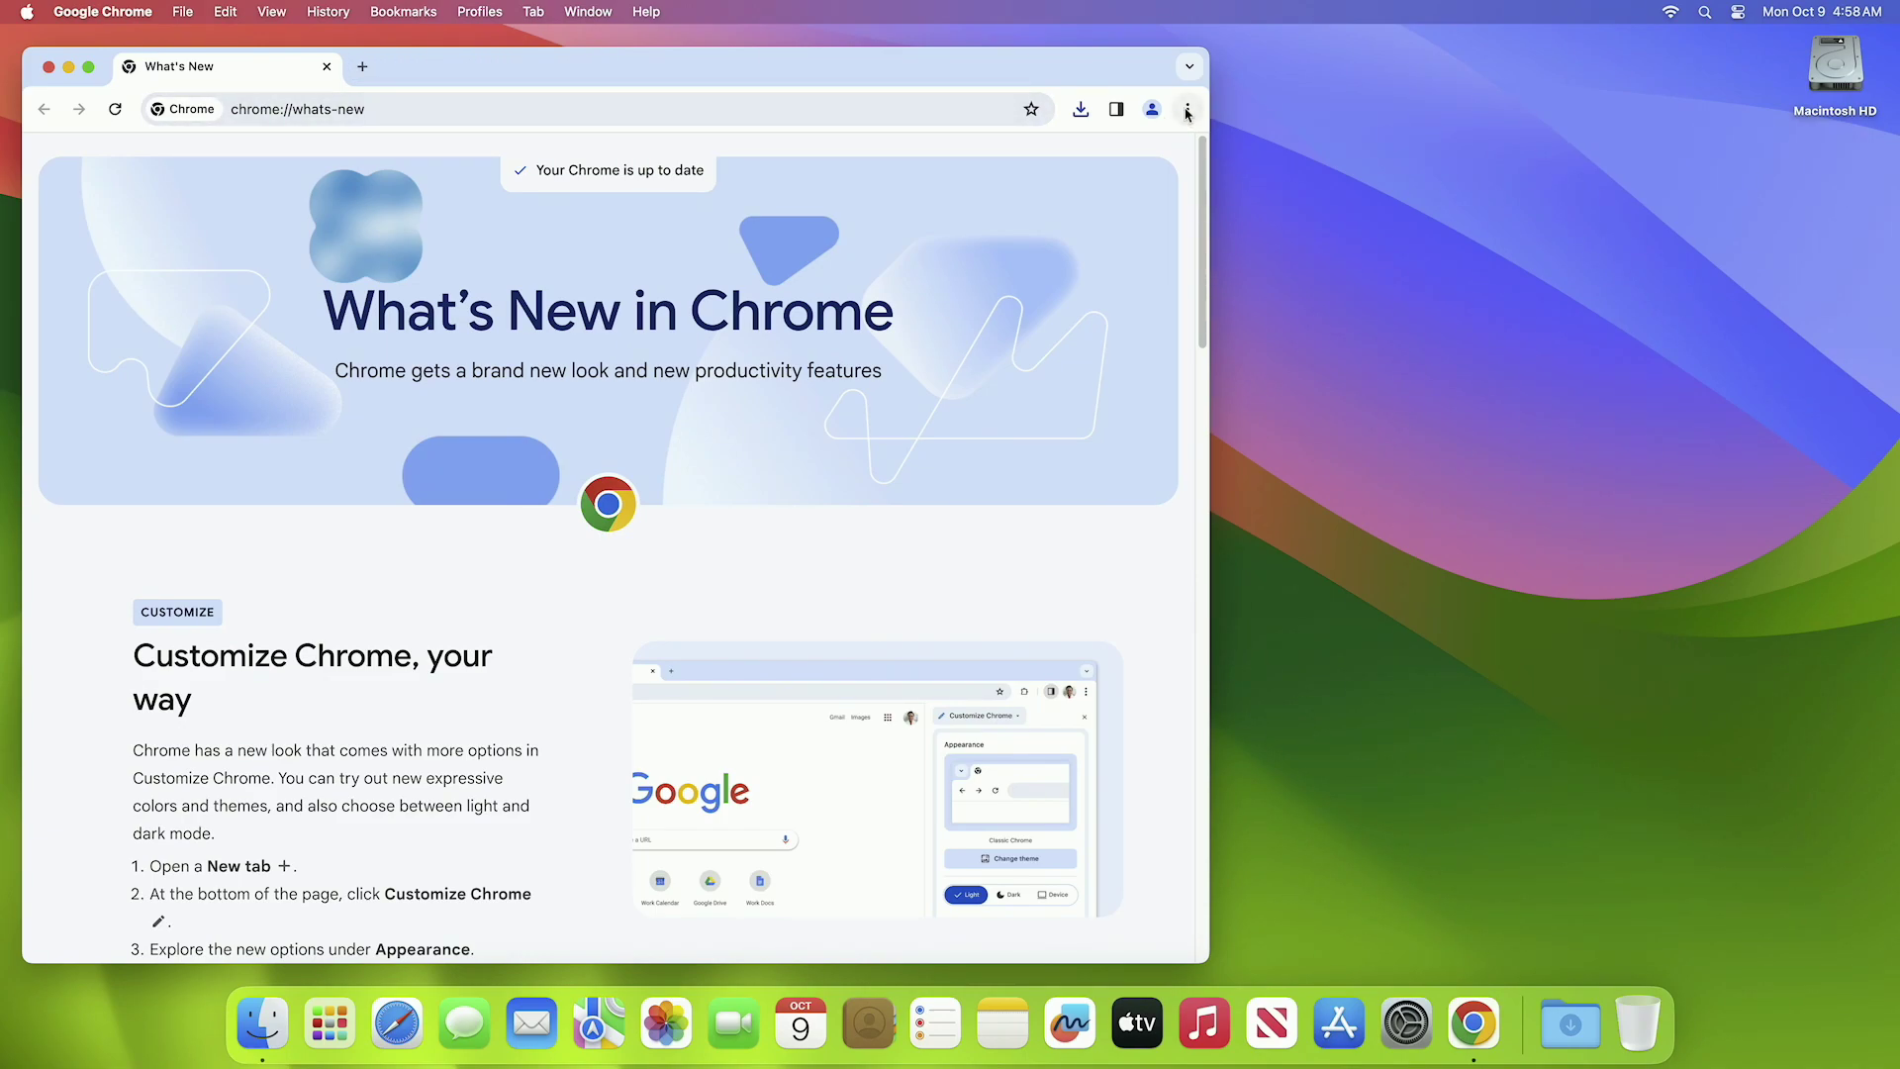
Preview the redesigned profile panel and main menu, then scroll to the Customize Chrome section.
left_click(1151, 111)
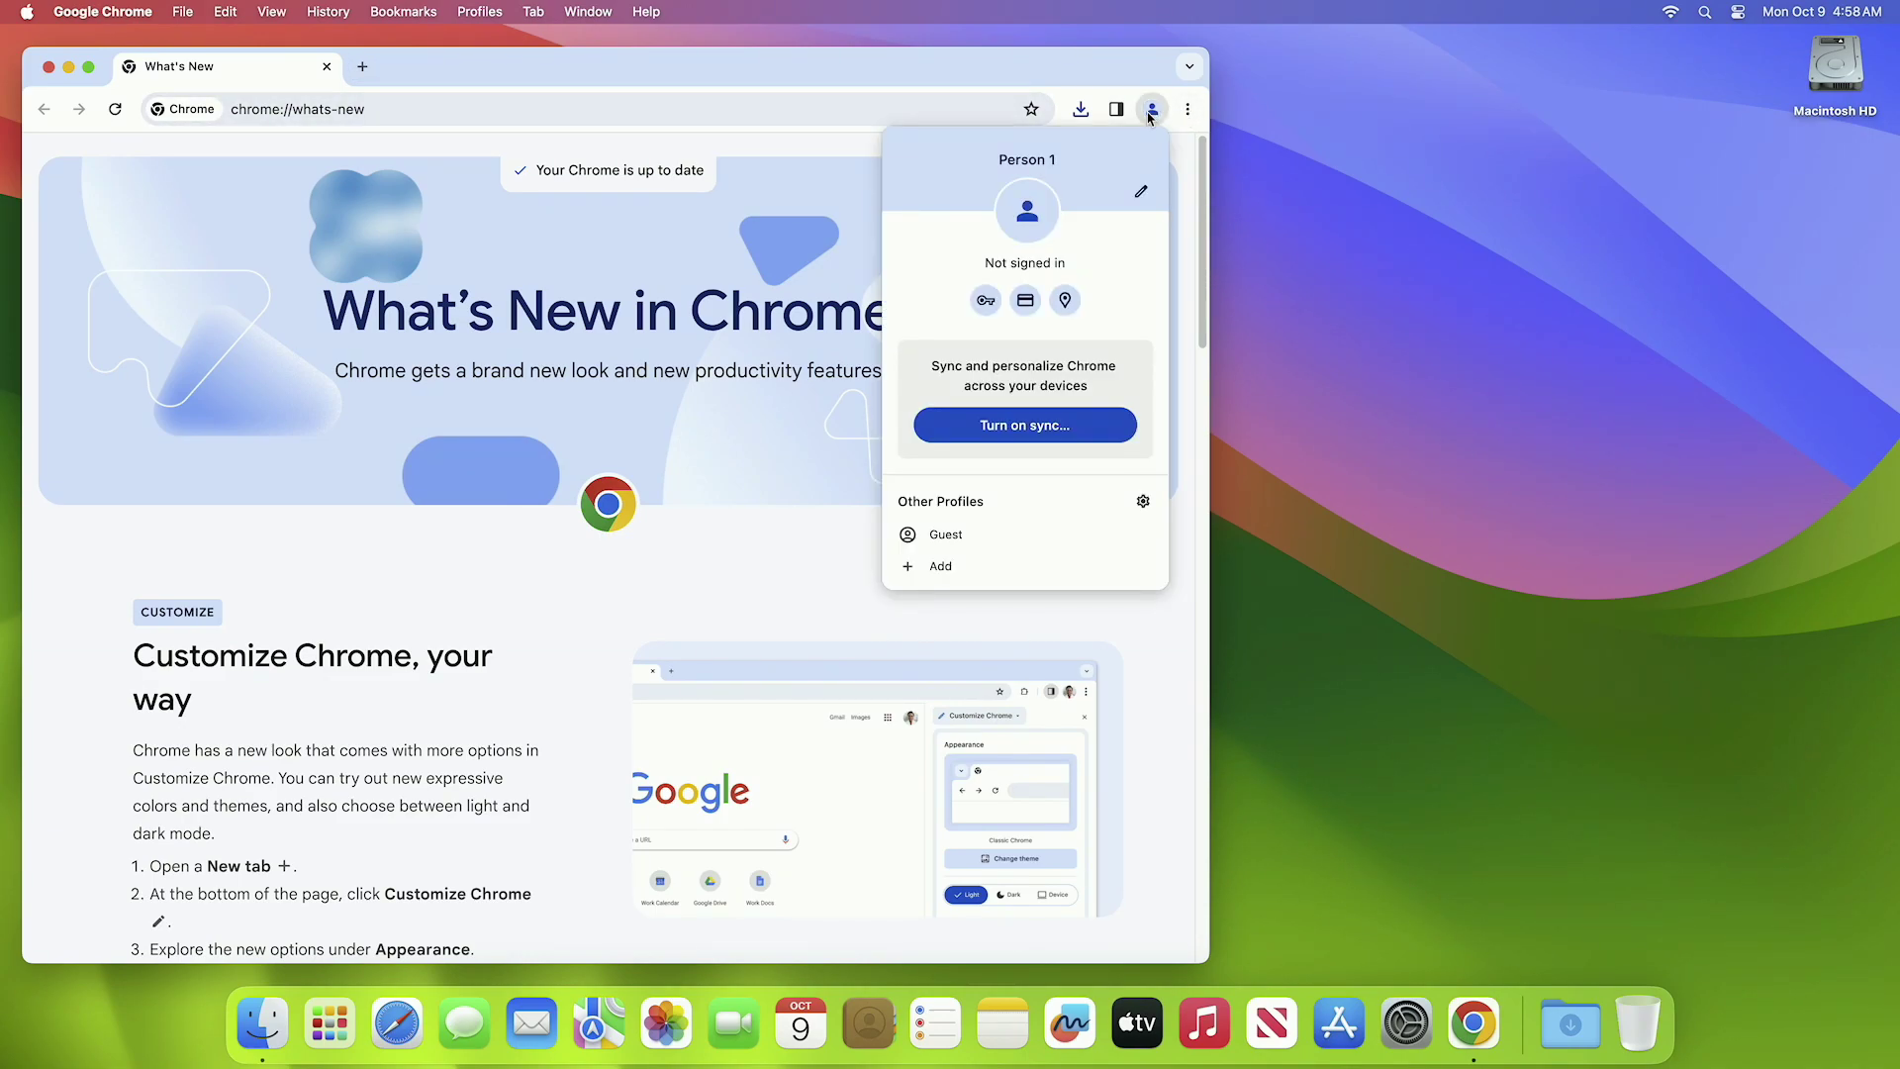
left_click(956, 87)
left_click(1186, 114)
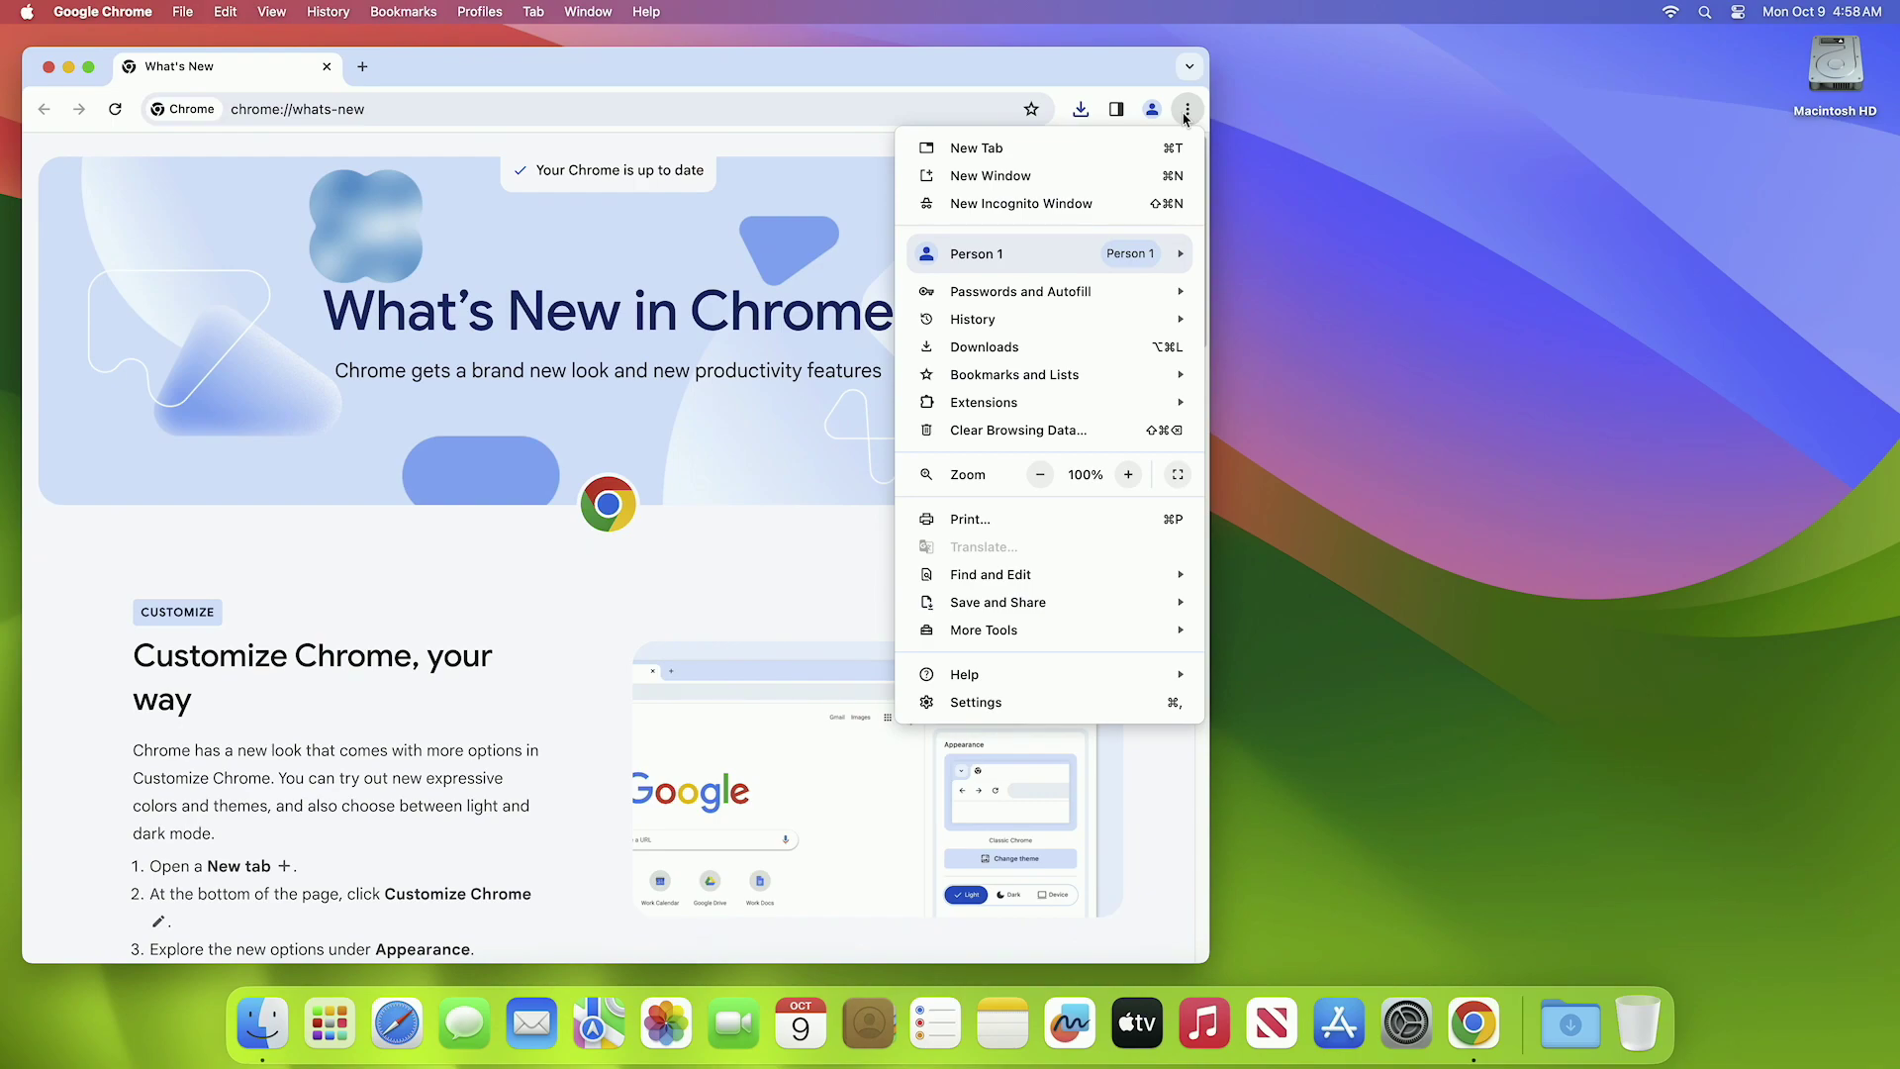
left_click(1186, 114)
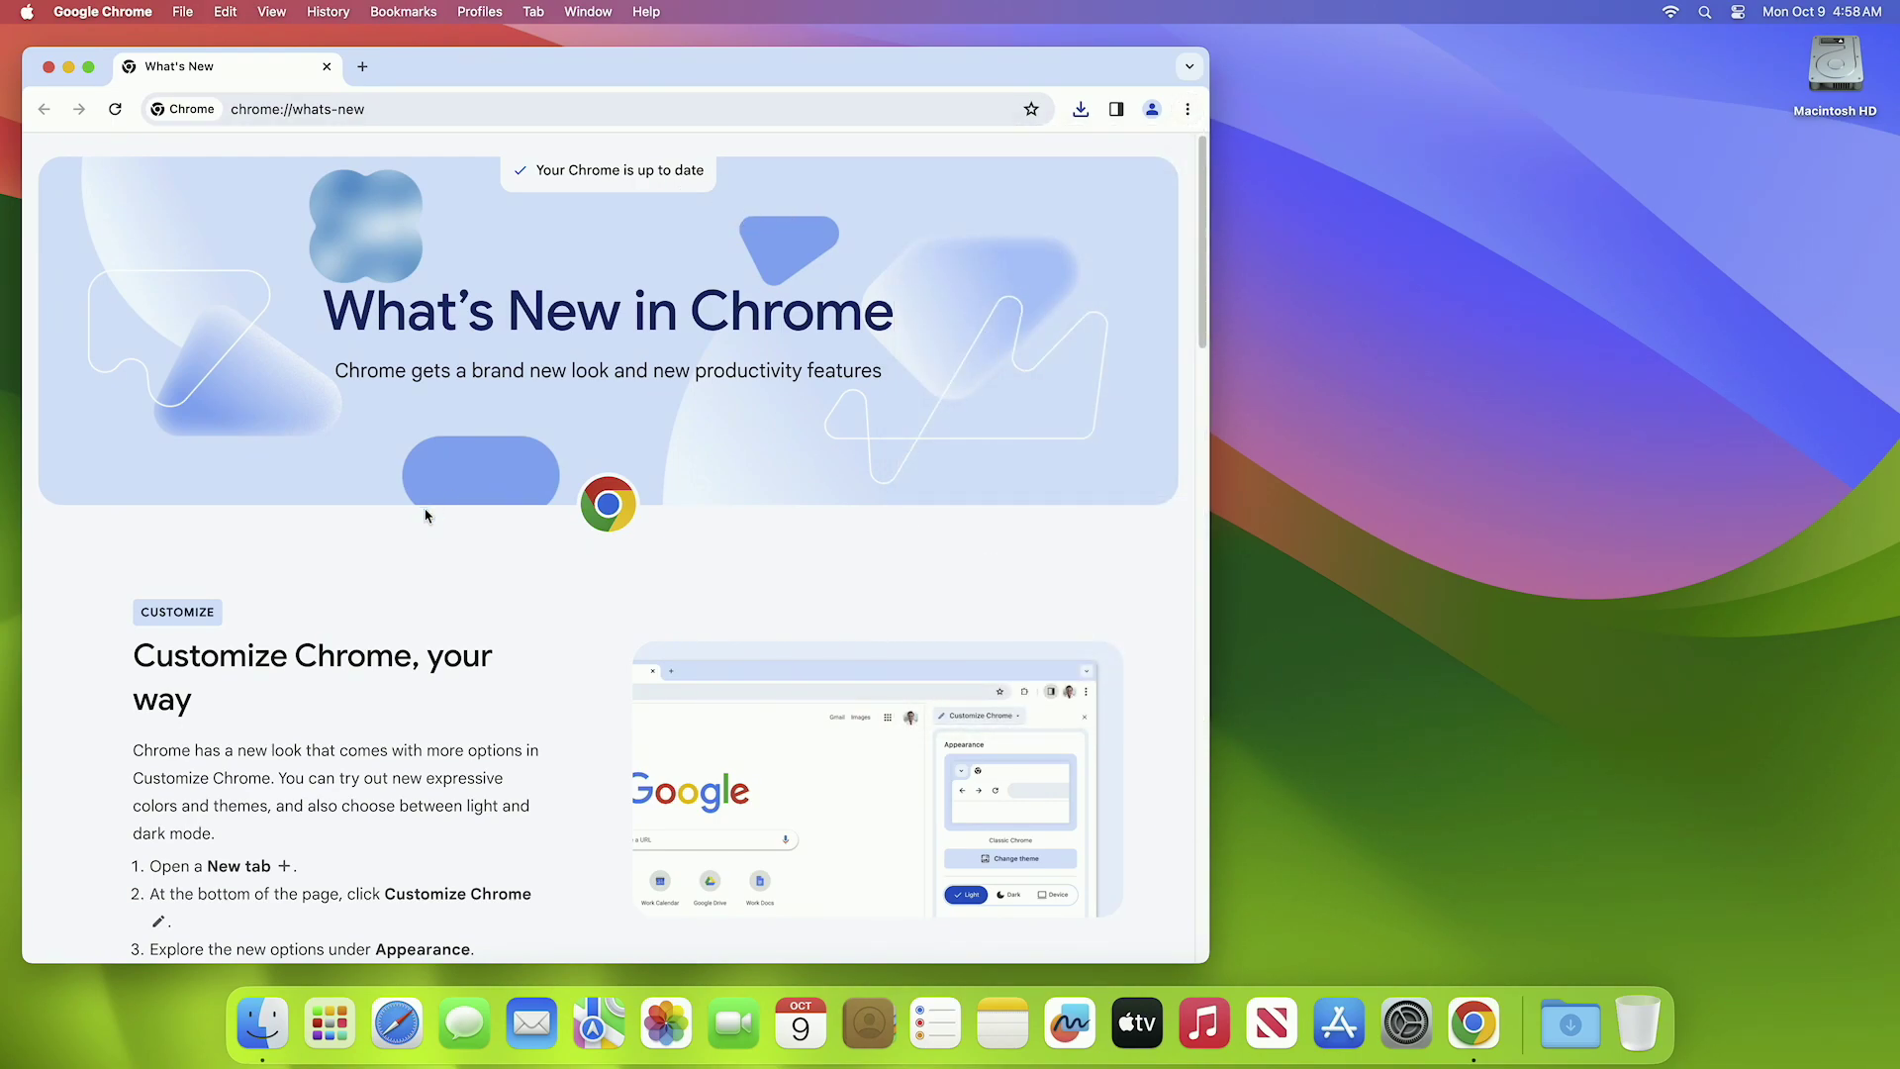
scroll(343, 637, "down", 3)
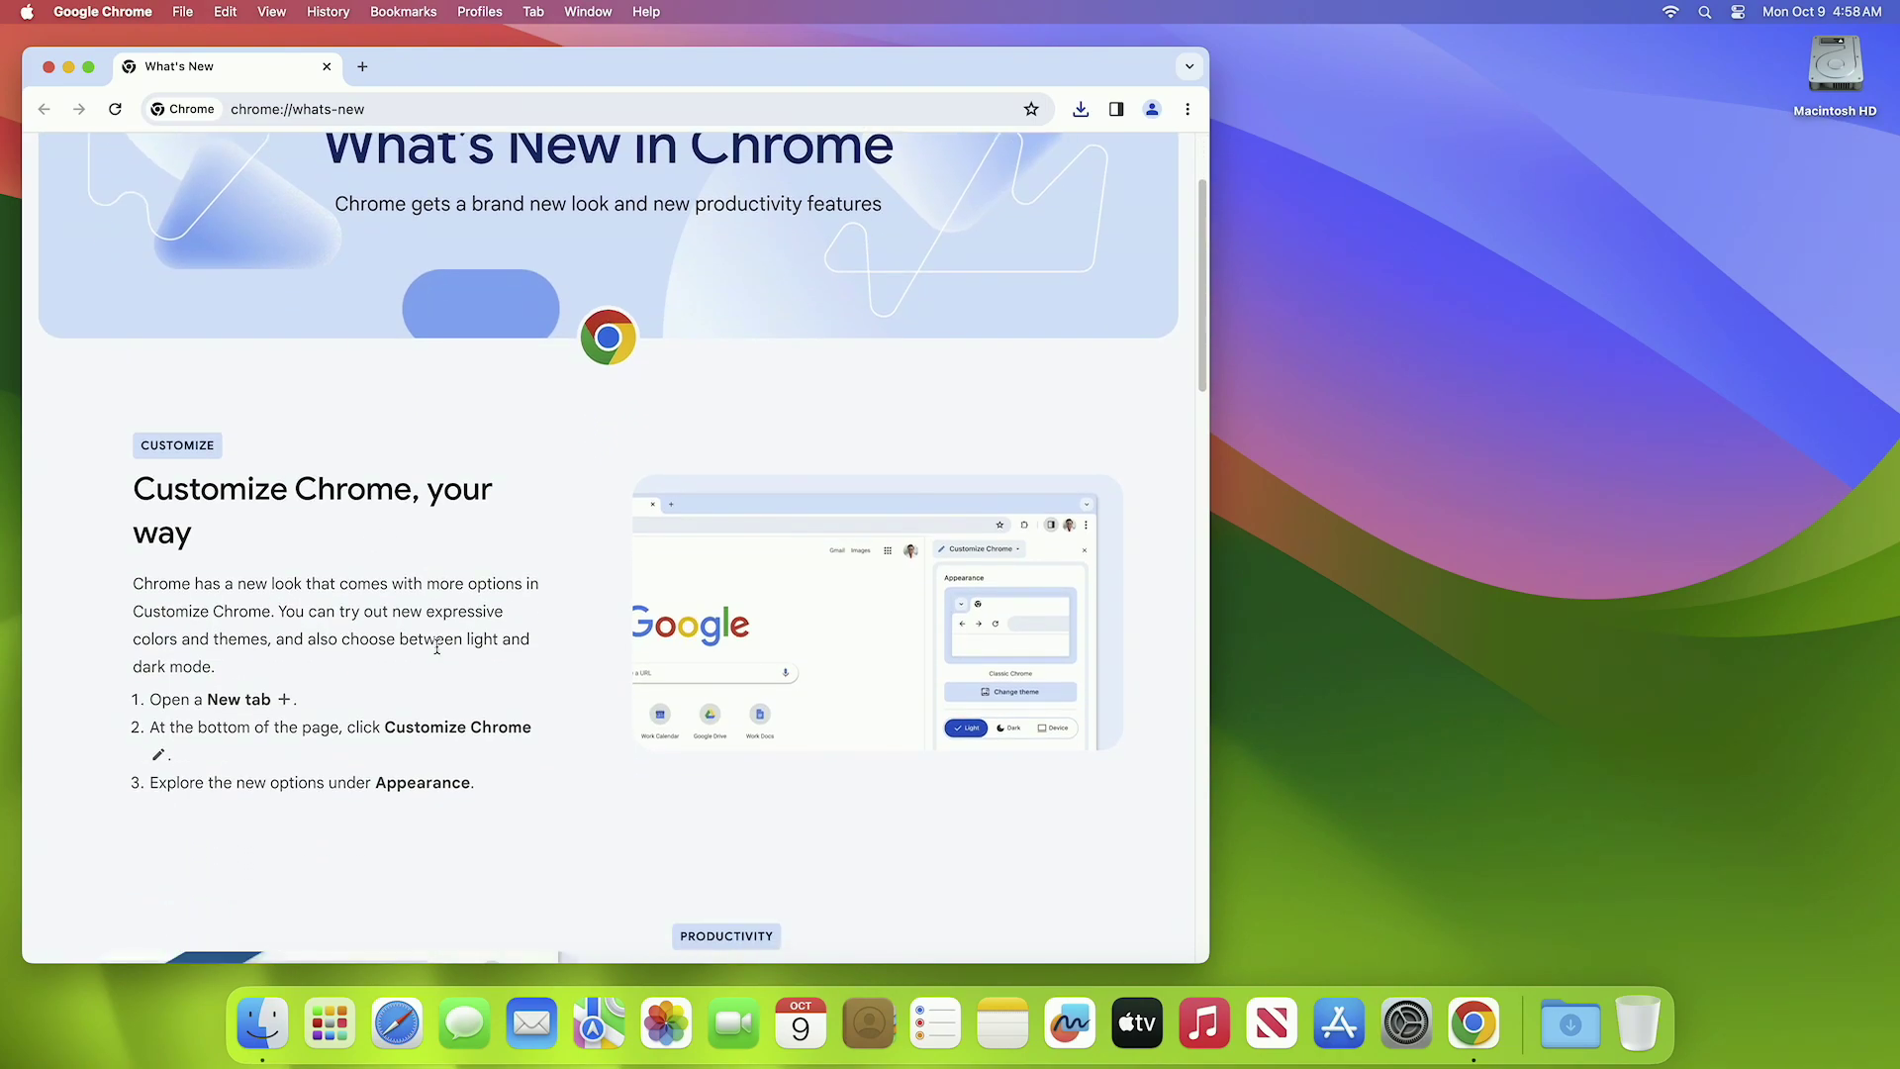
scroll(436, 646, "down", 1)
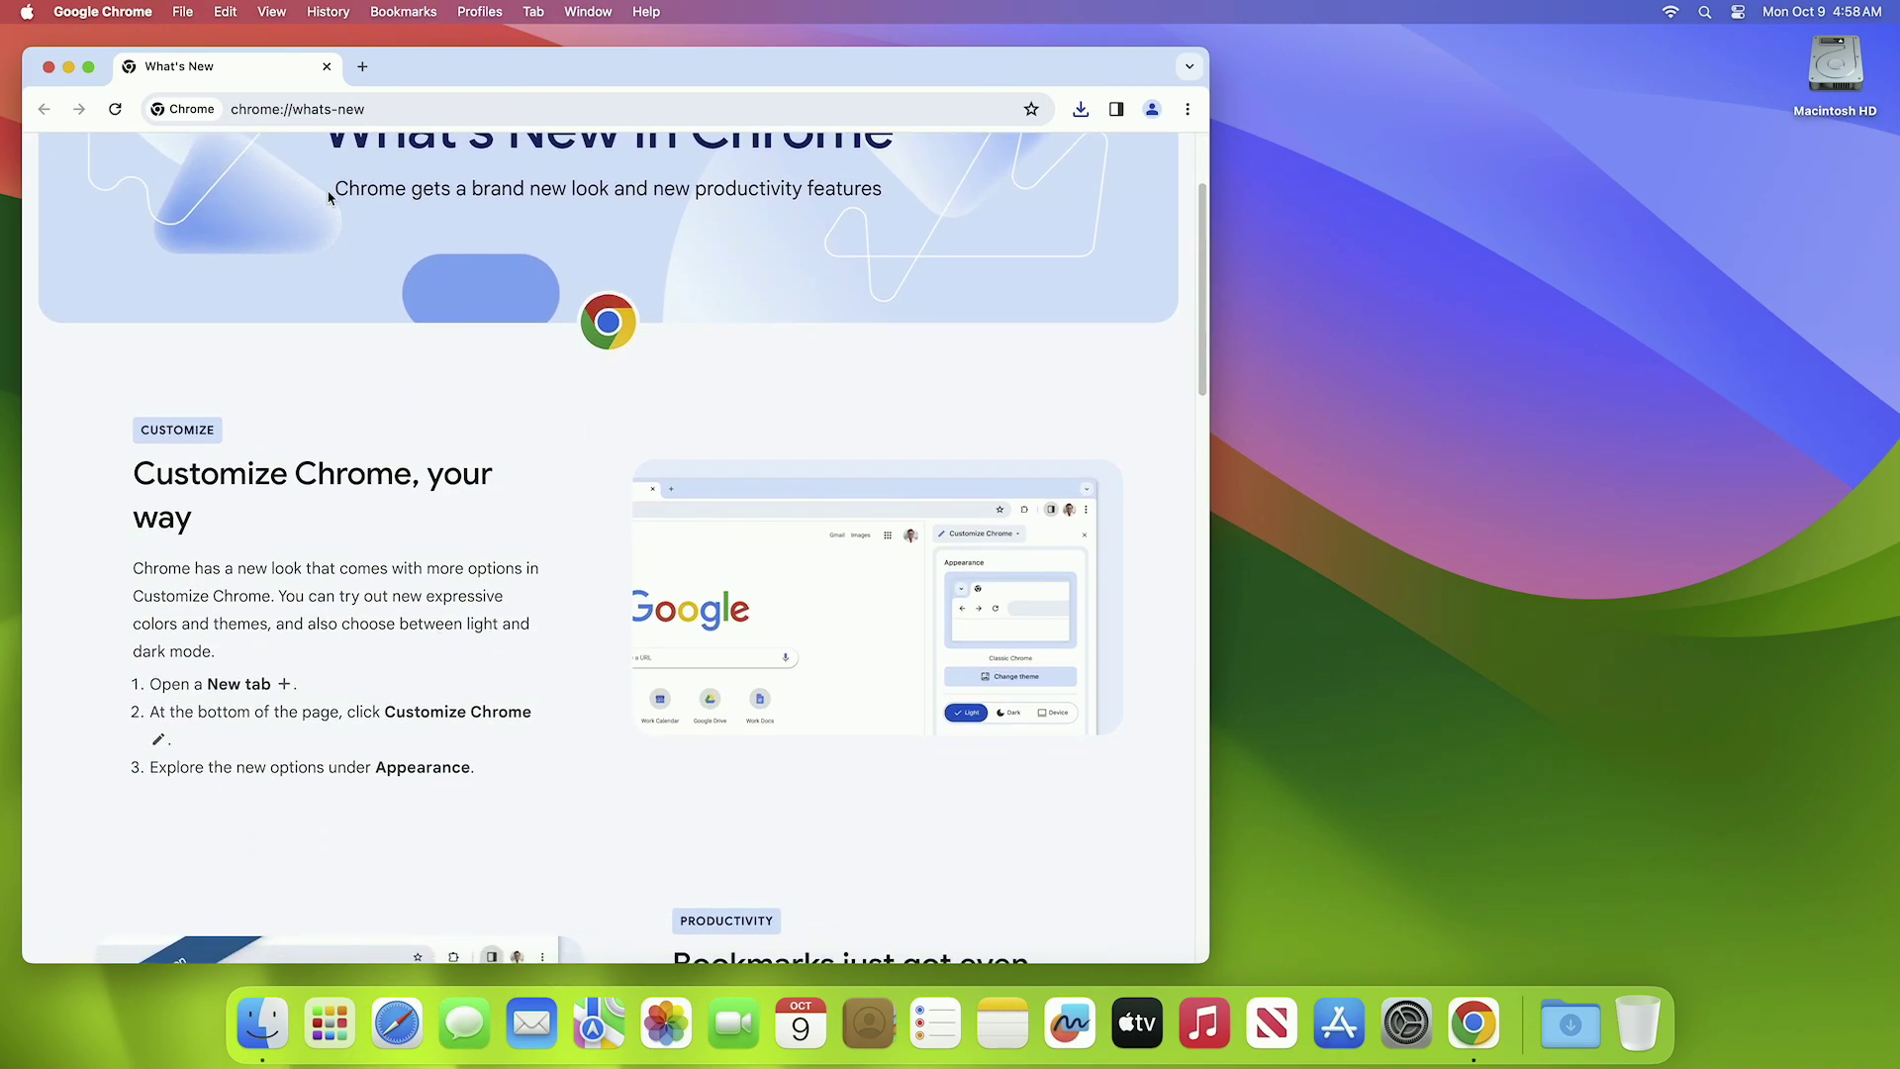
On a new tab, preview purple and yellow colors and dark mode in Customize Chrome.
left_click(364, 68)
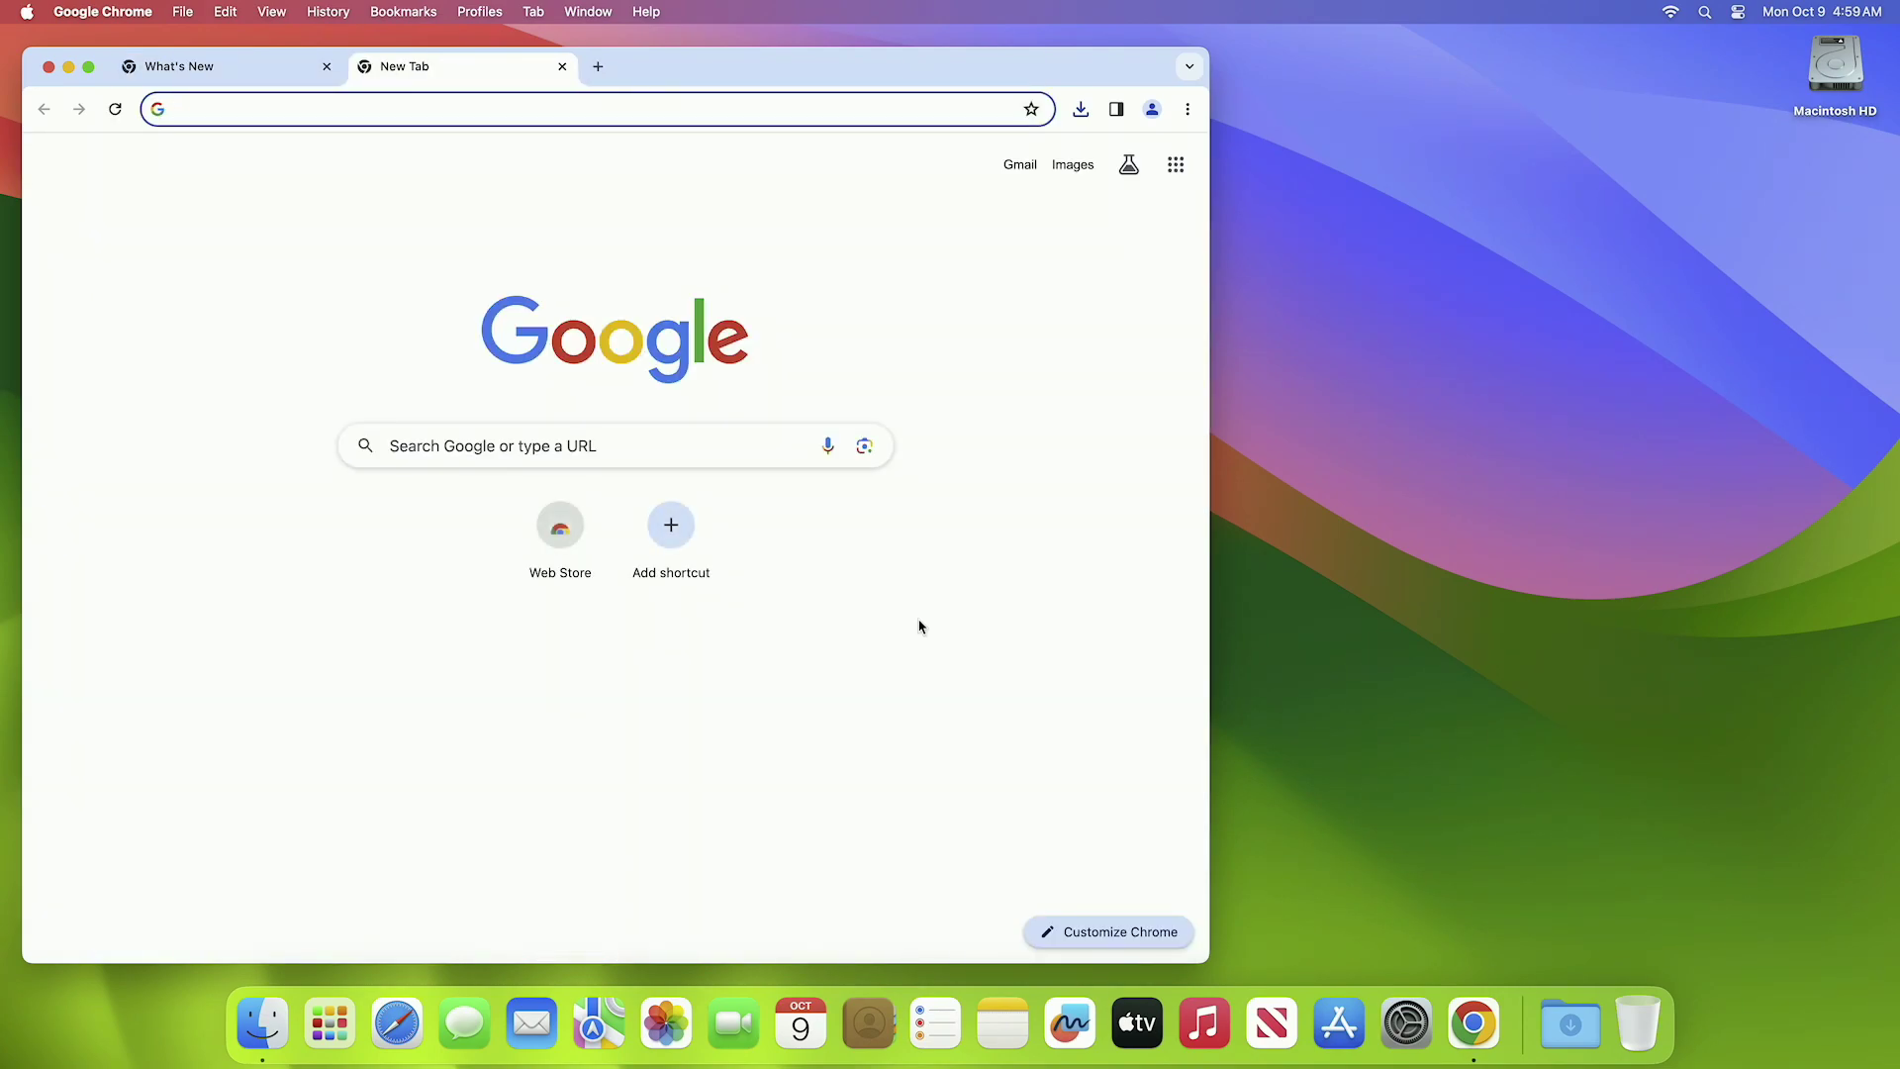
left_click(1124, 931)
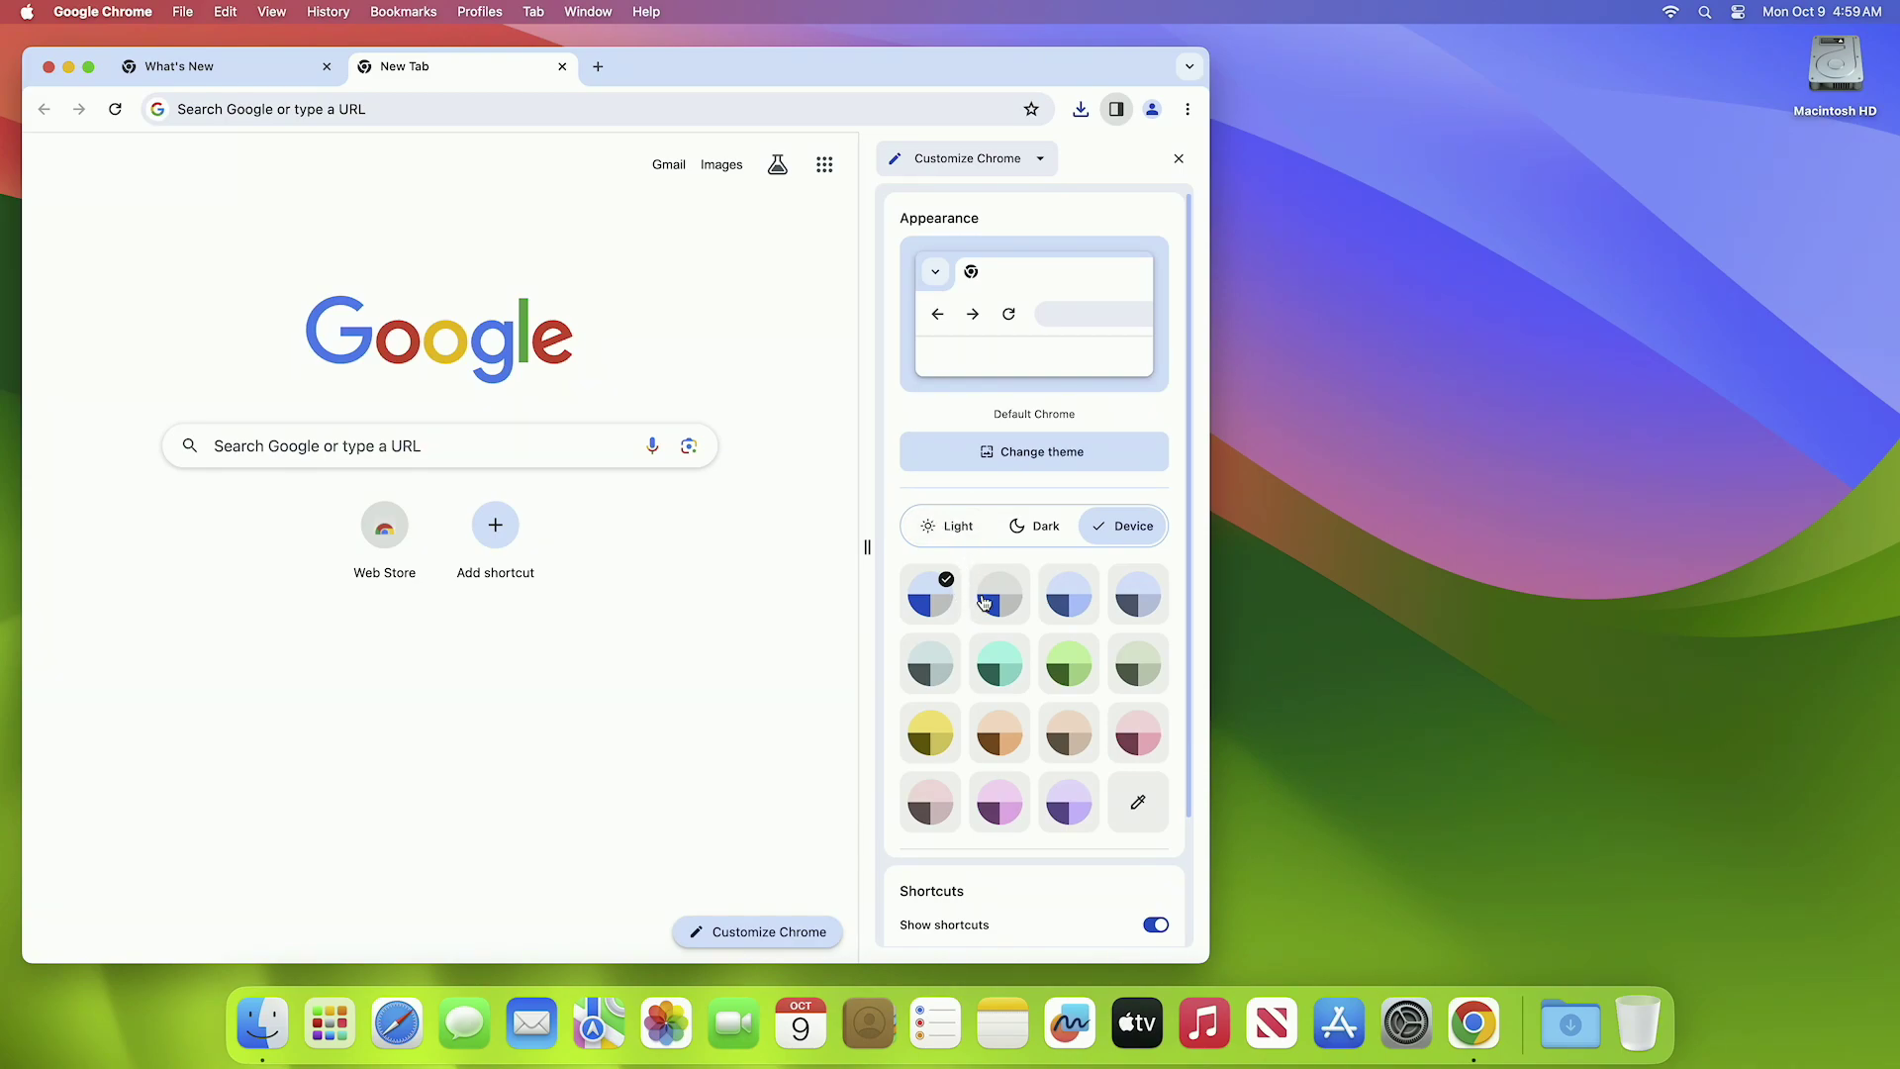
left_click(1065, 813)
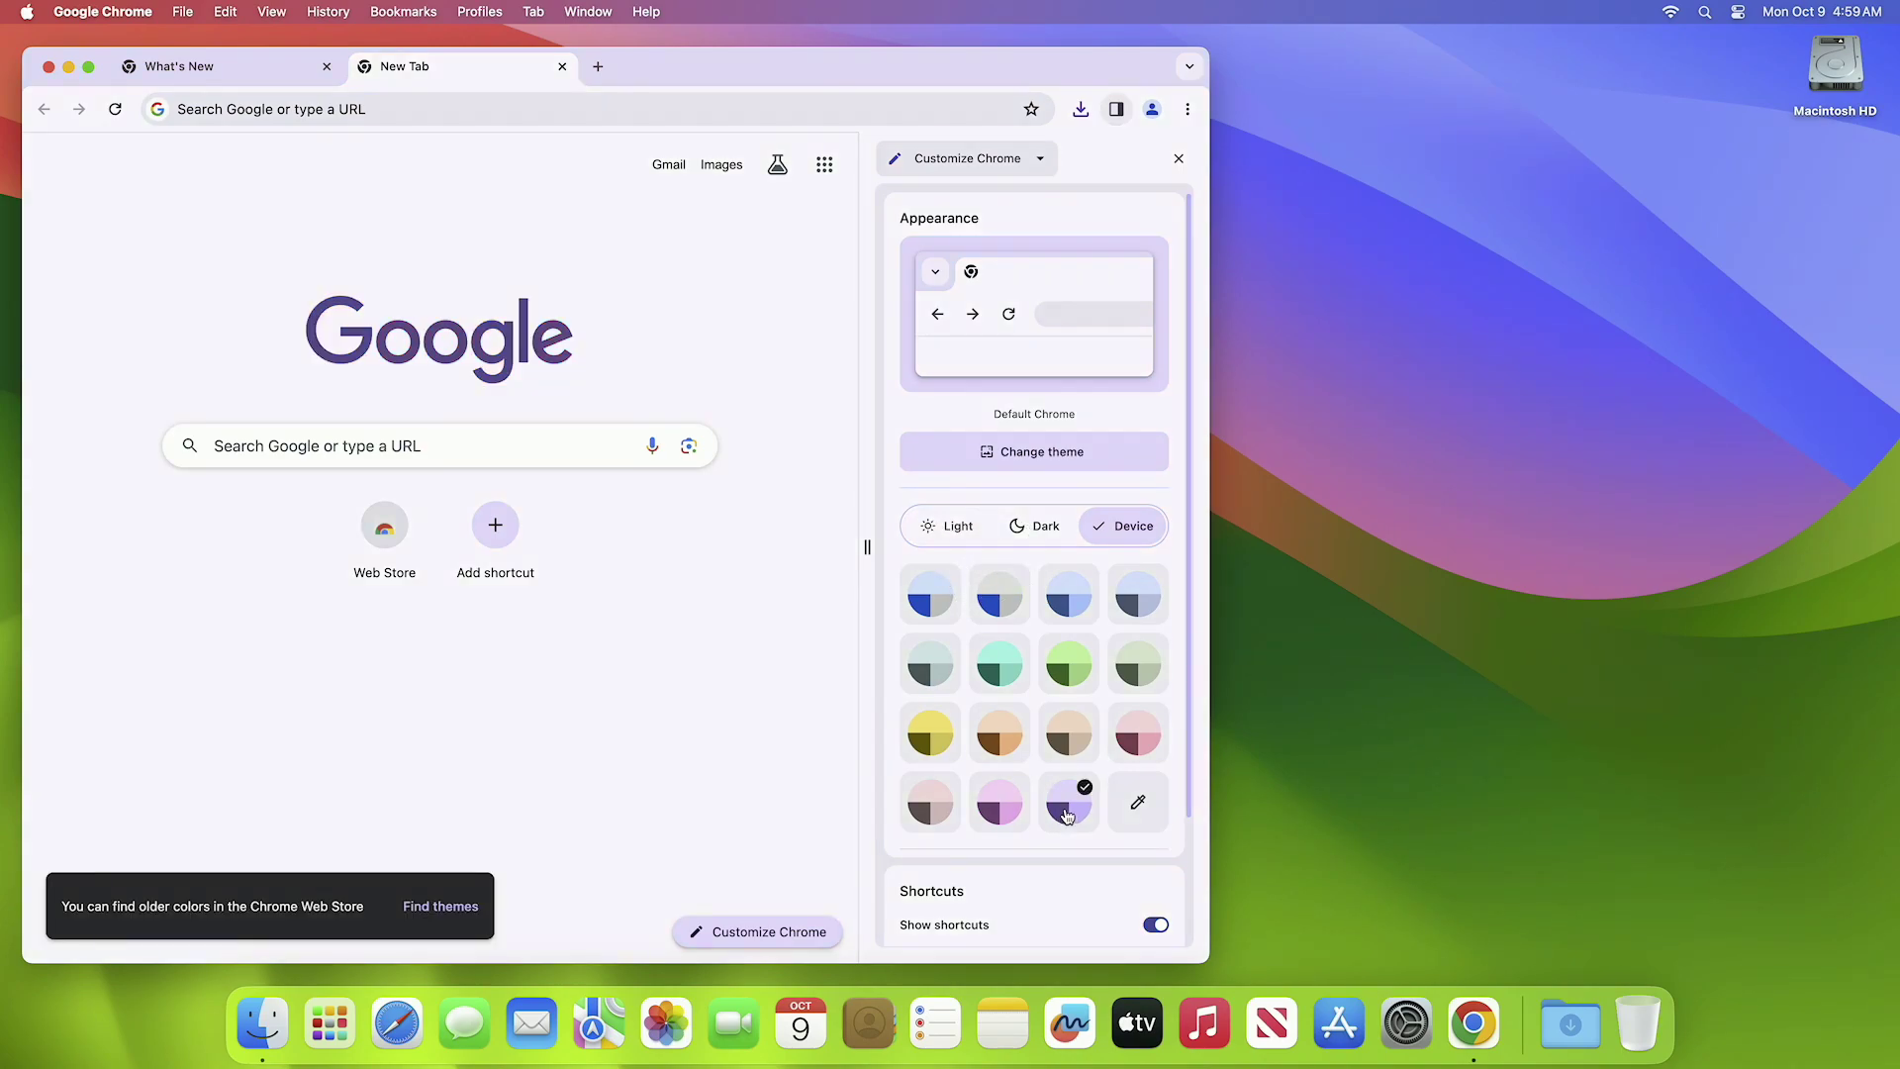
left_click(937, 737)
left_click(1009, 543)
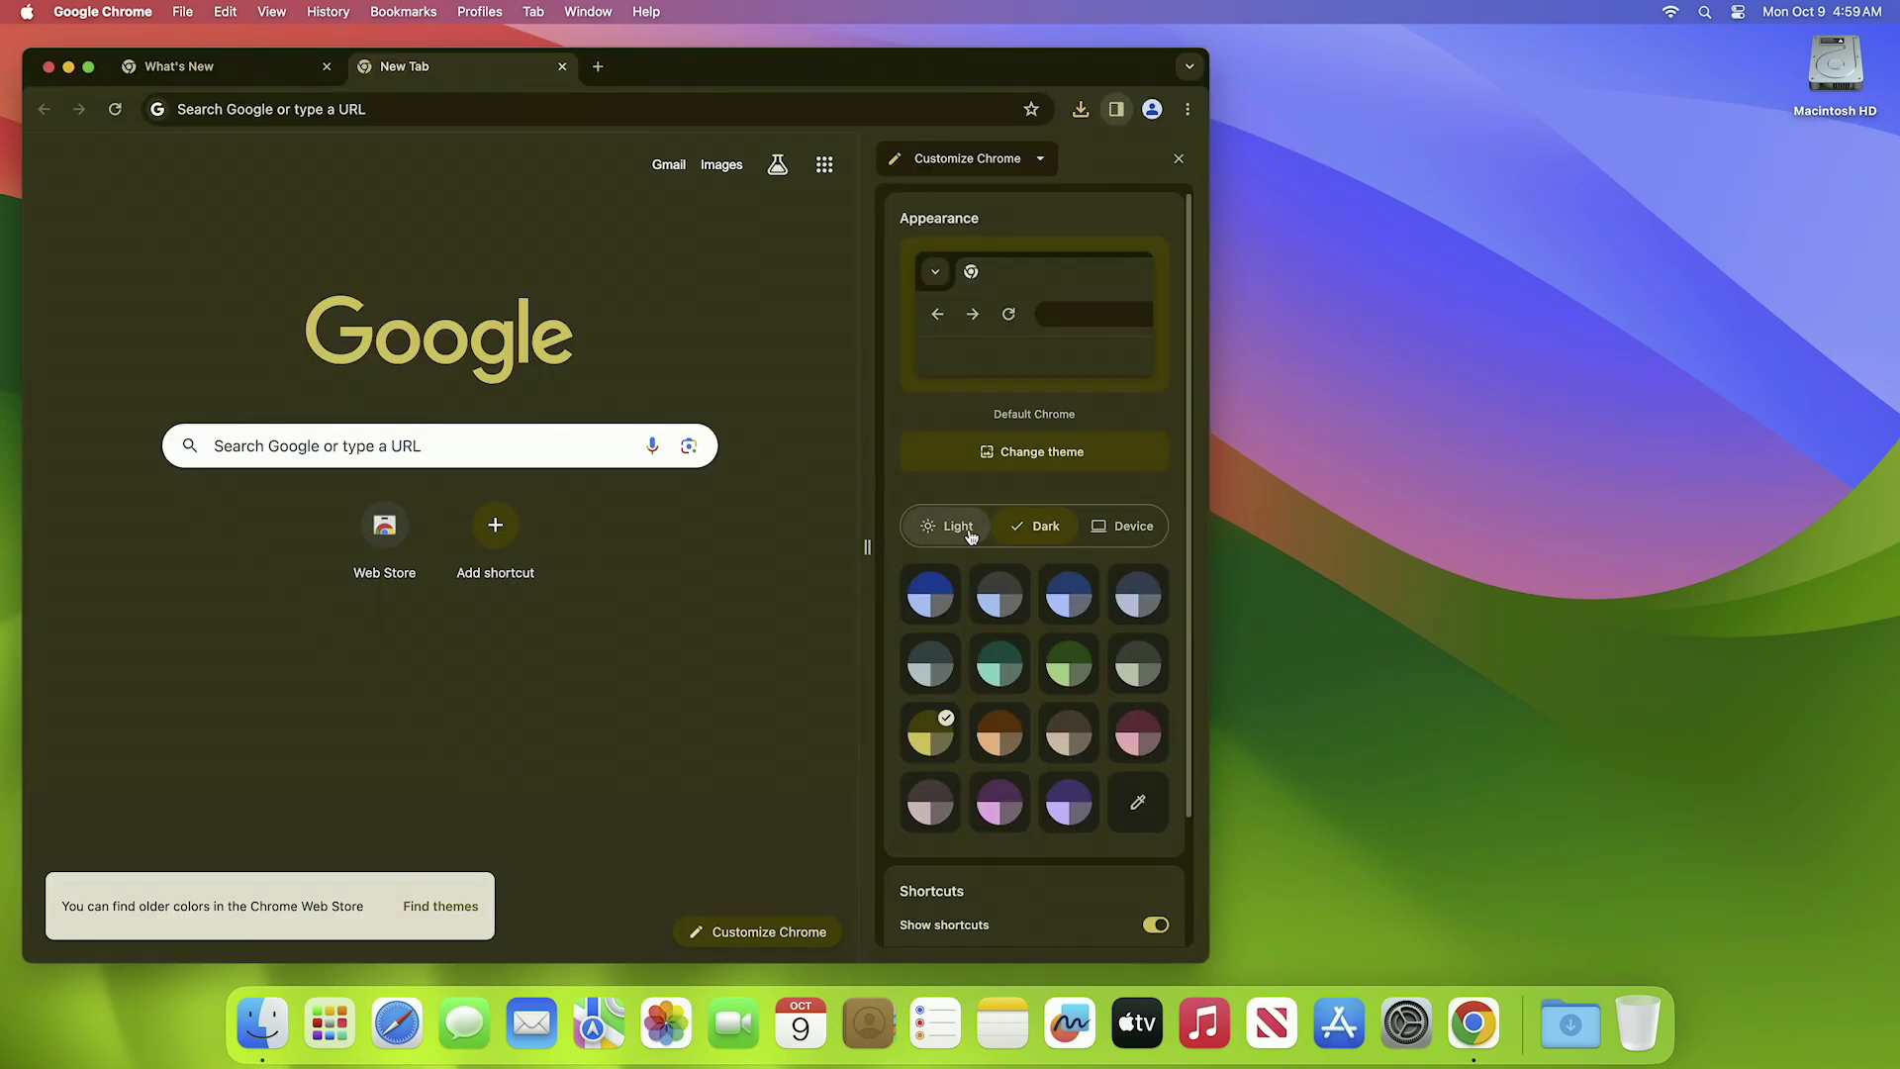
Return to light mode with the default blue color and close the Customize Chrome panel.
left_click(969, 537)
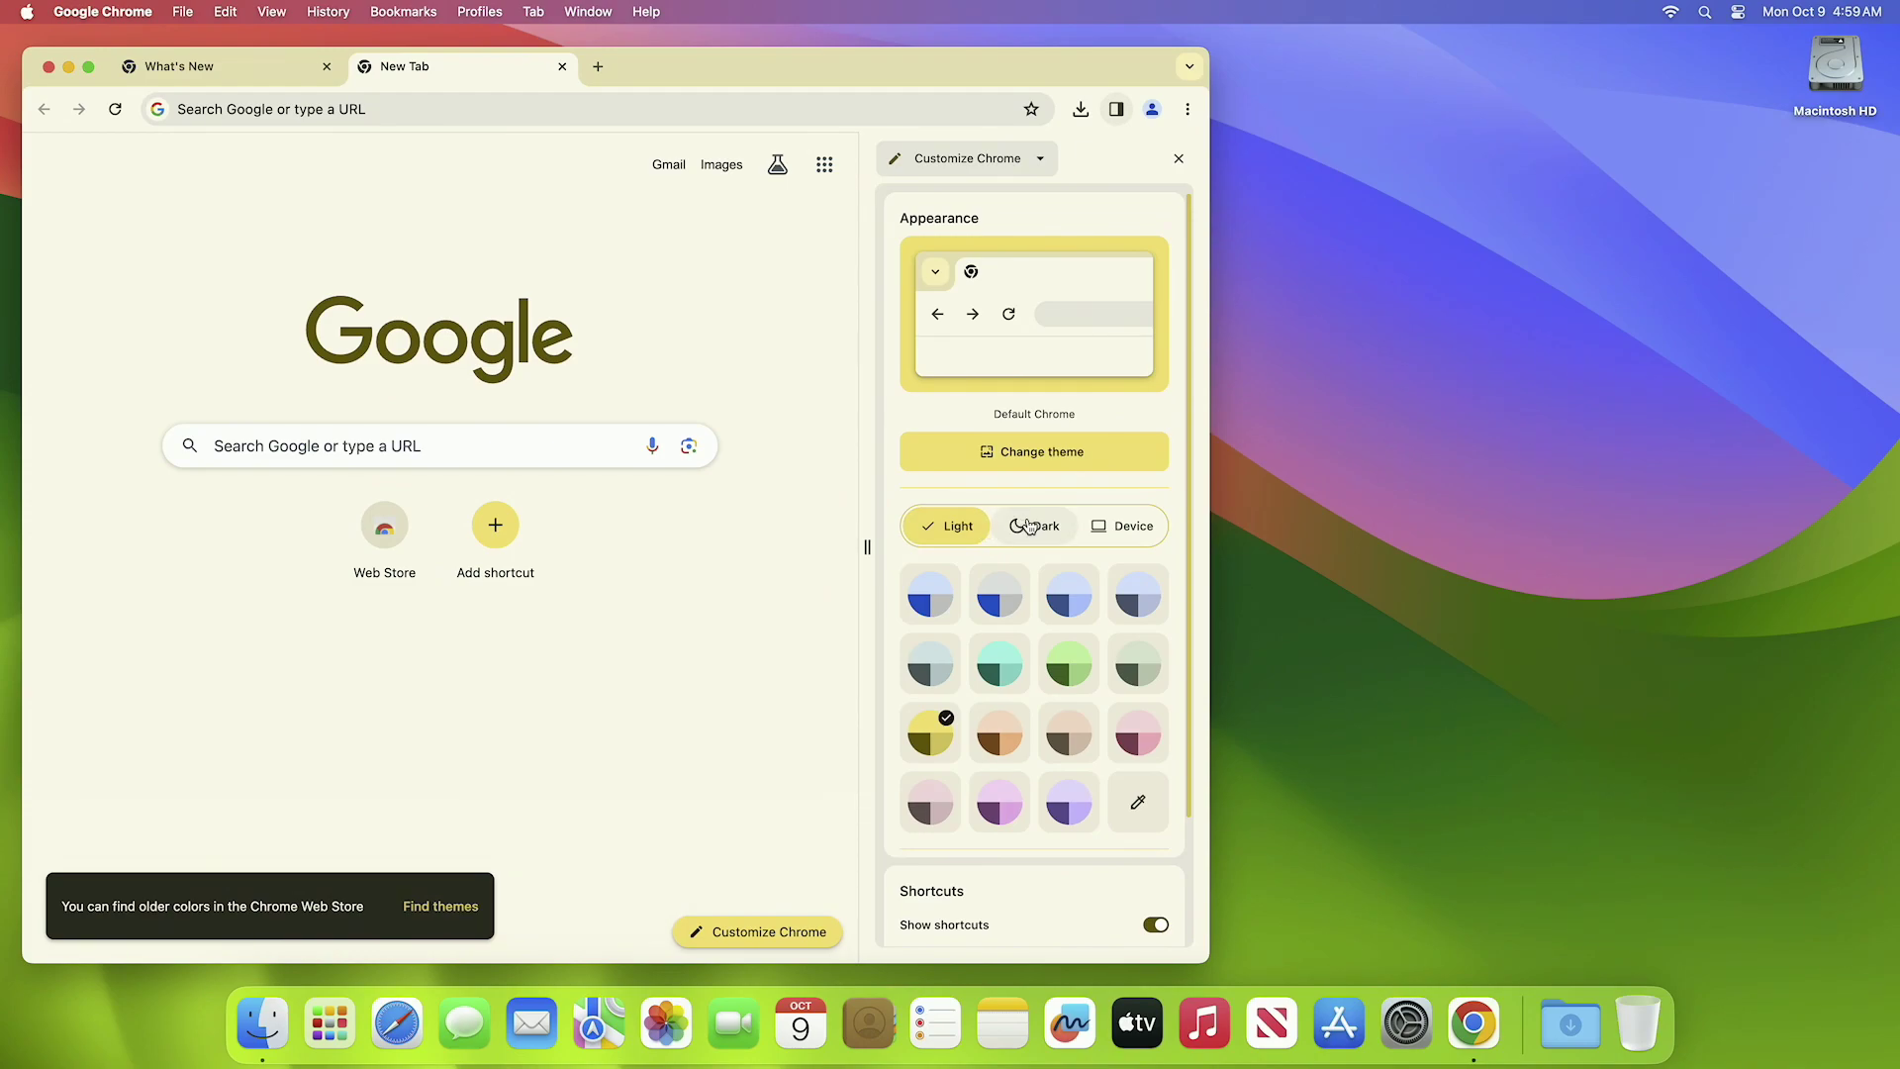
left_click(935, 598)
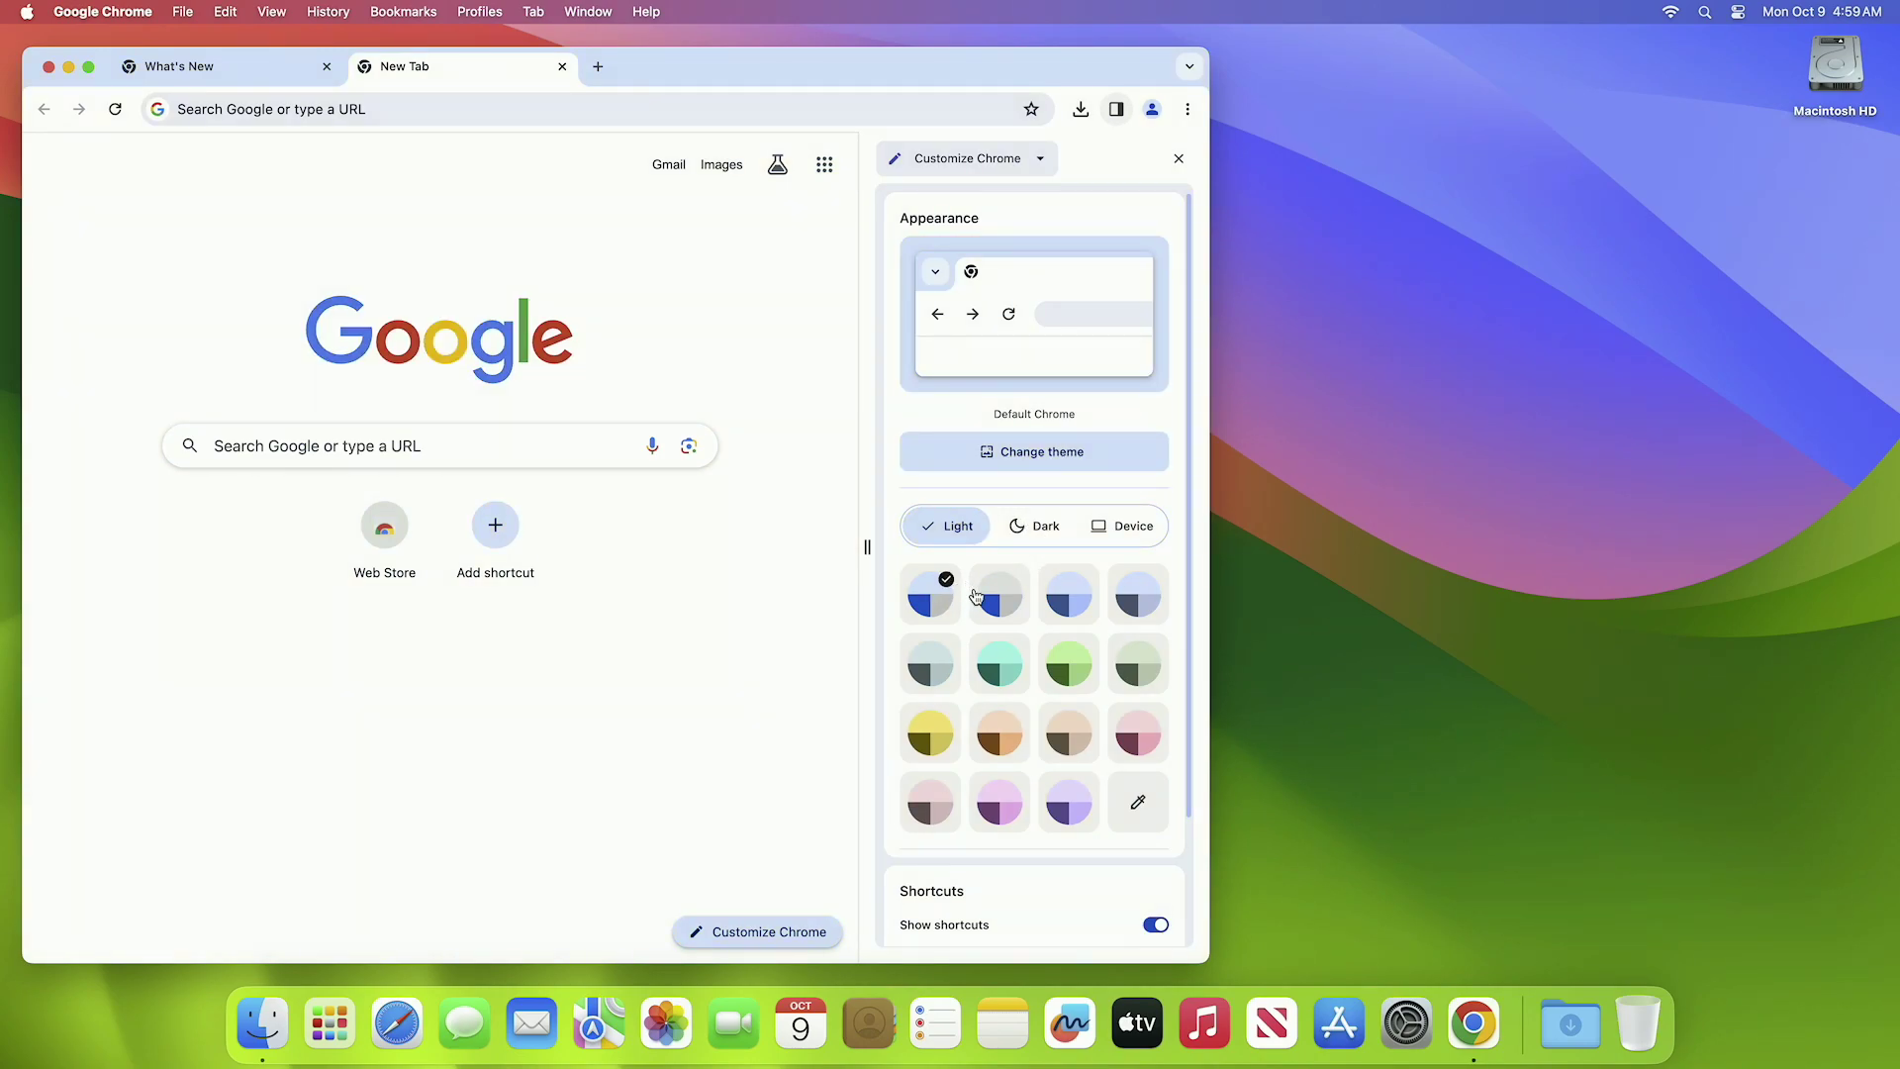
scroll(1002, 662, "down", 3)
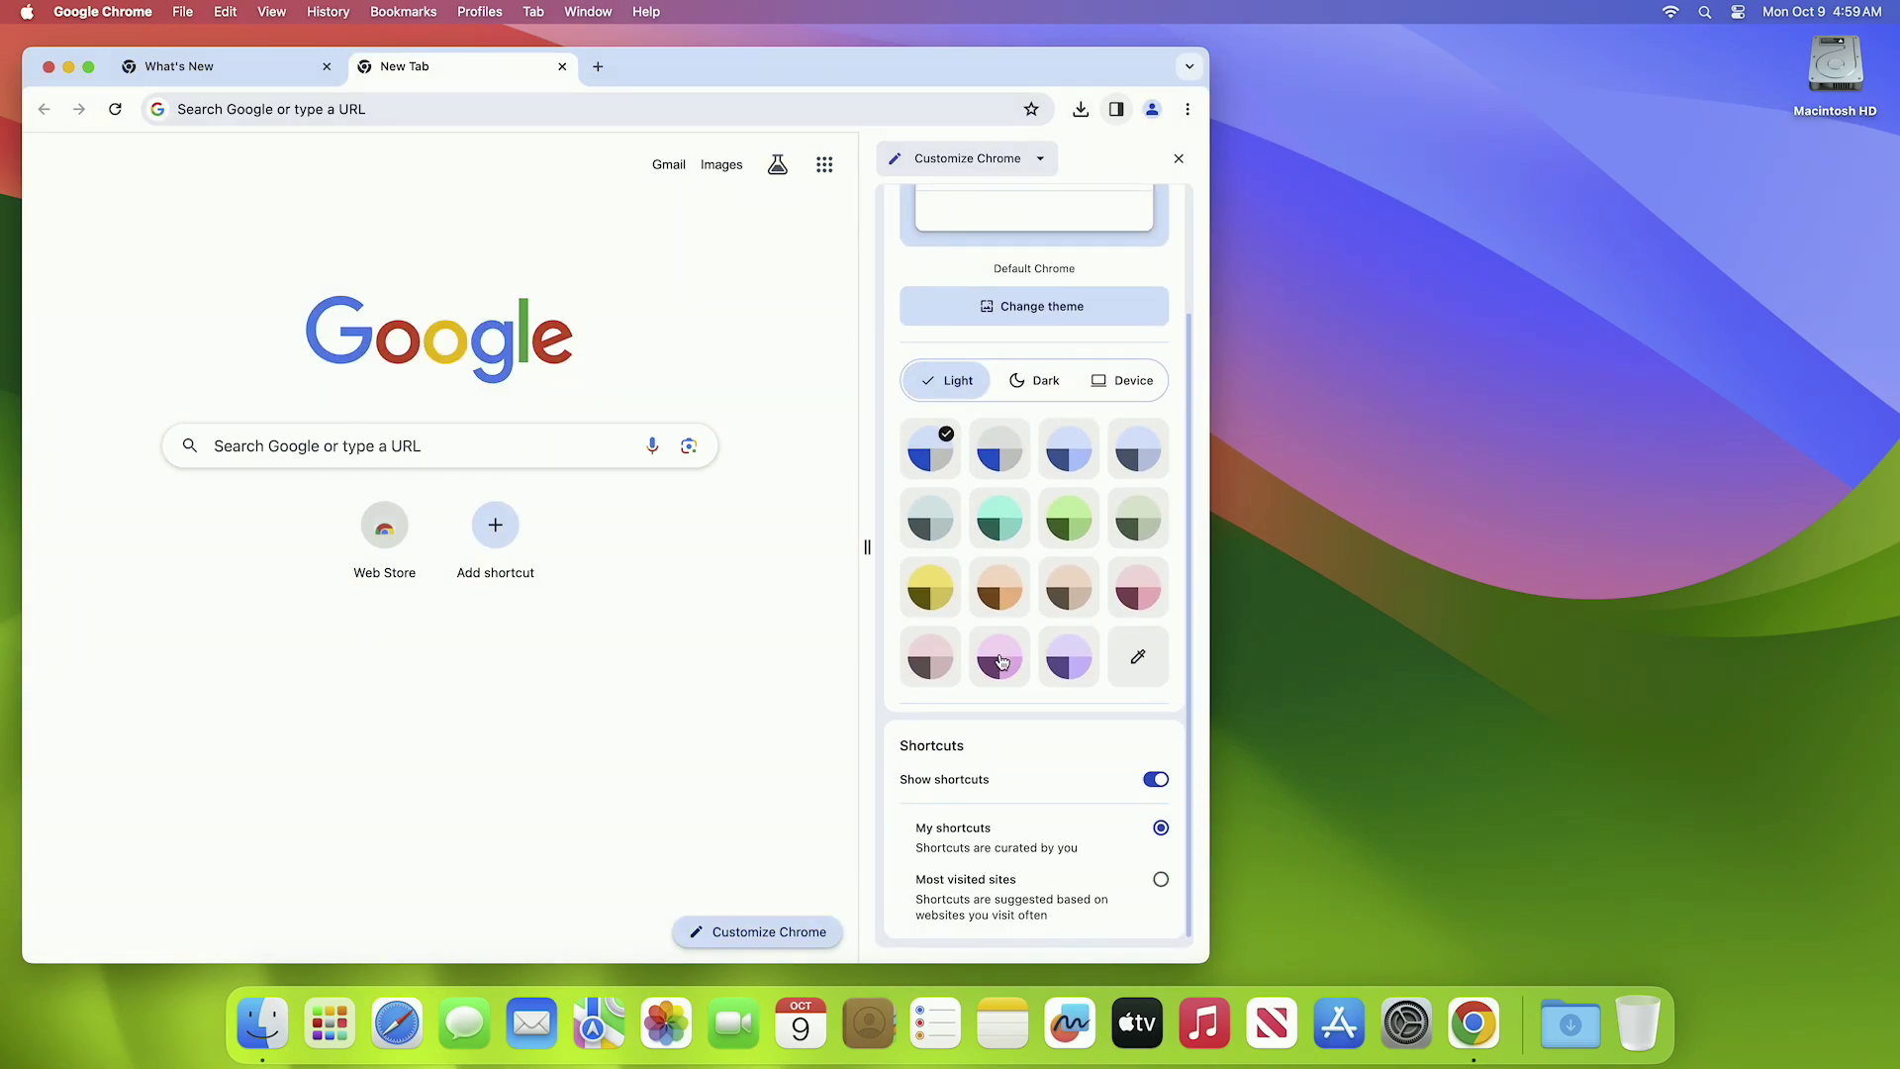
scroll(1002, 662, "up", 3)
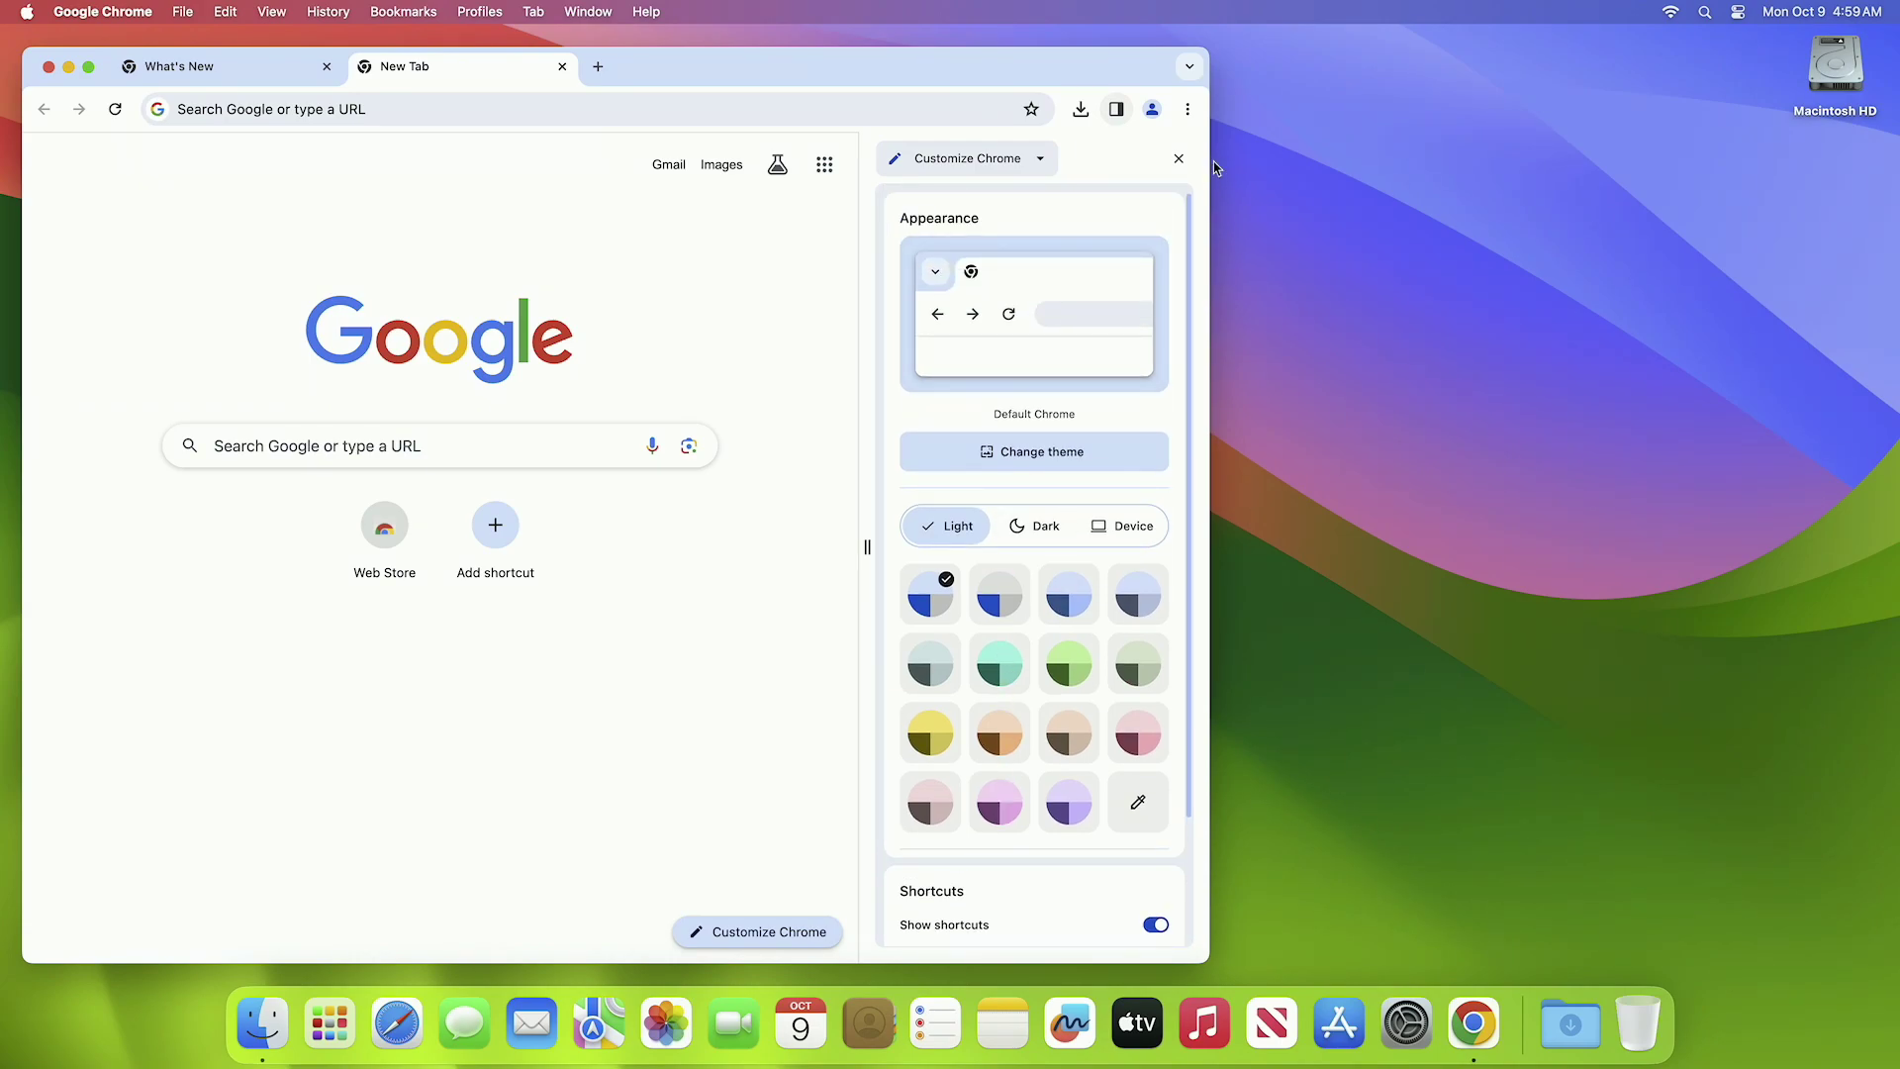
left_click(1179, 158)
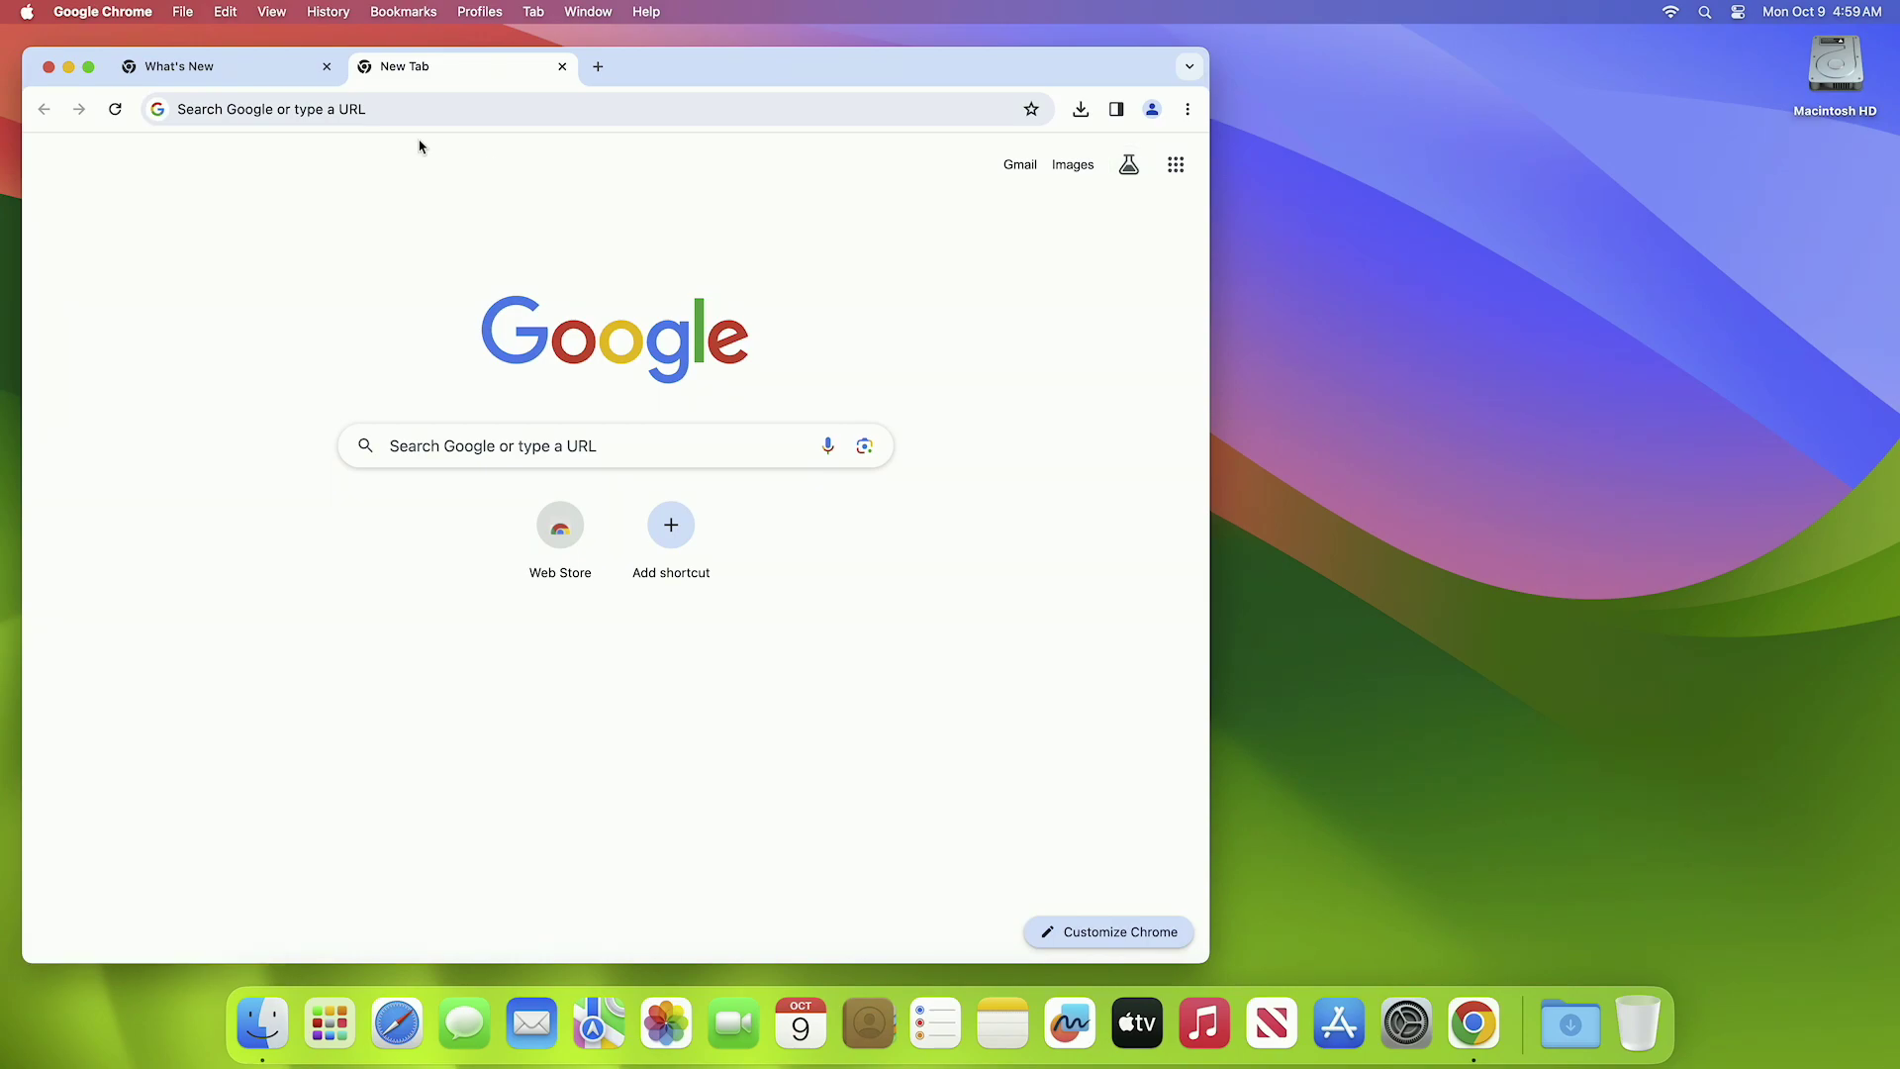
Close the New Tab, show and hide Bookmarks in the side panel, and scroll What's New.
left_click(563, 67)
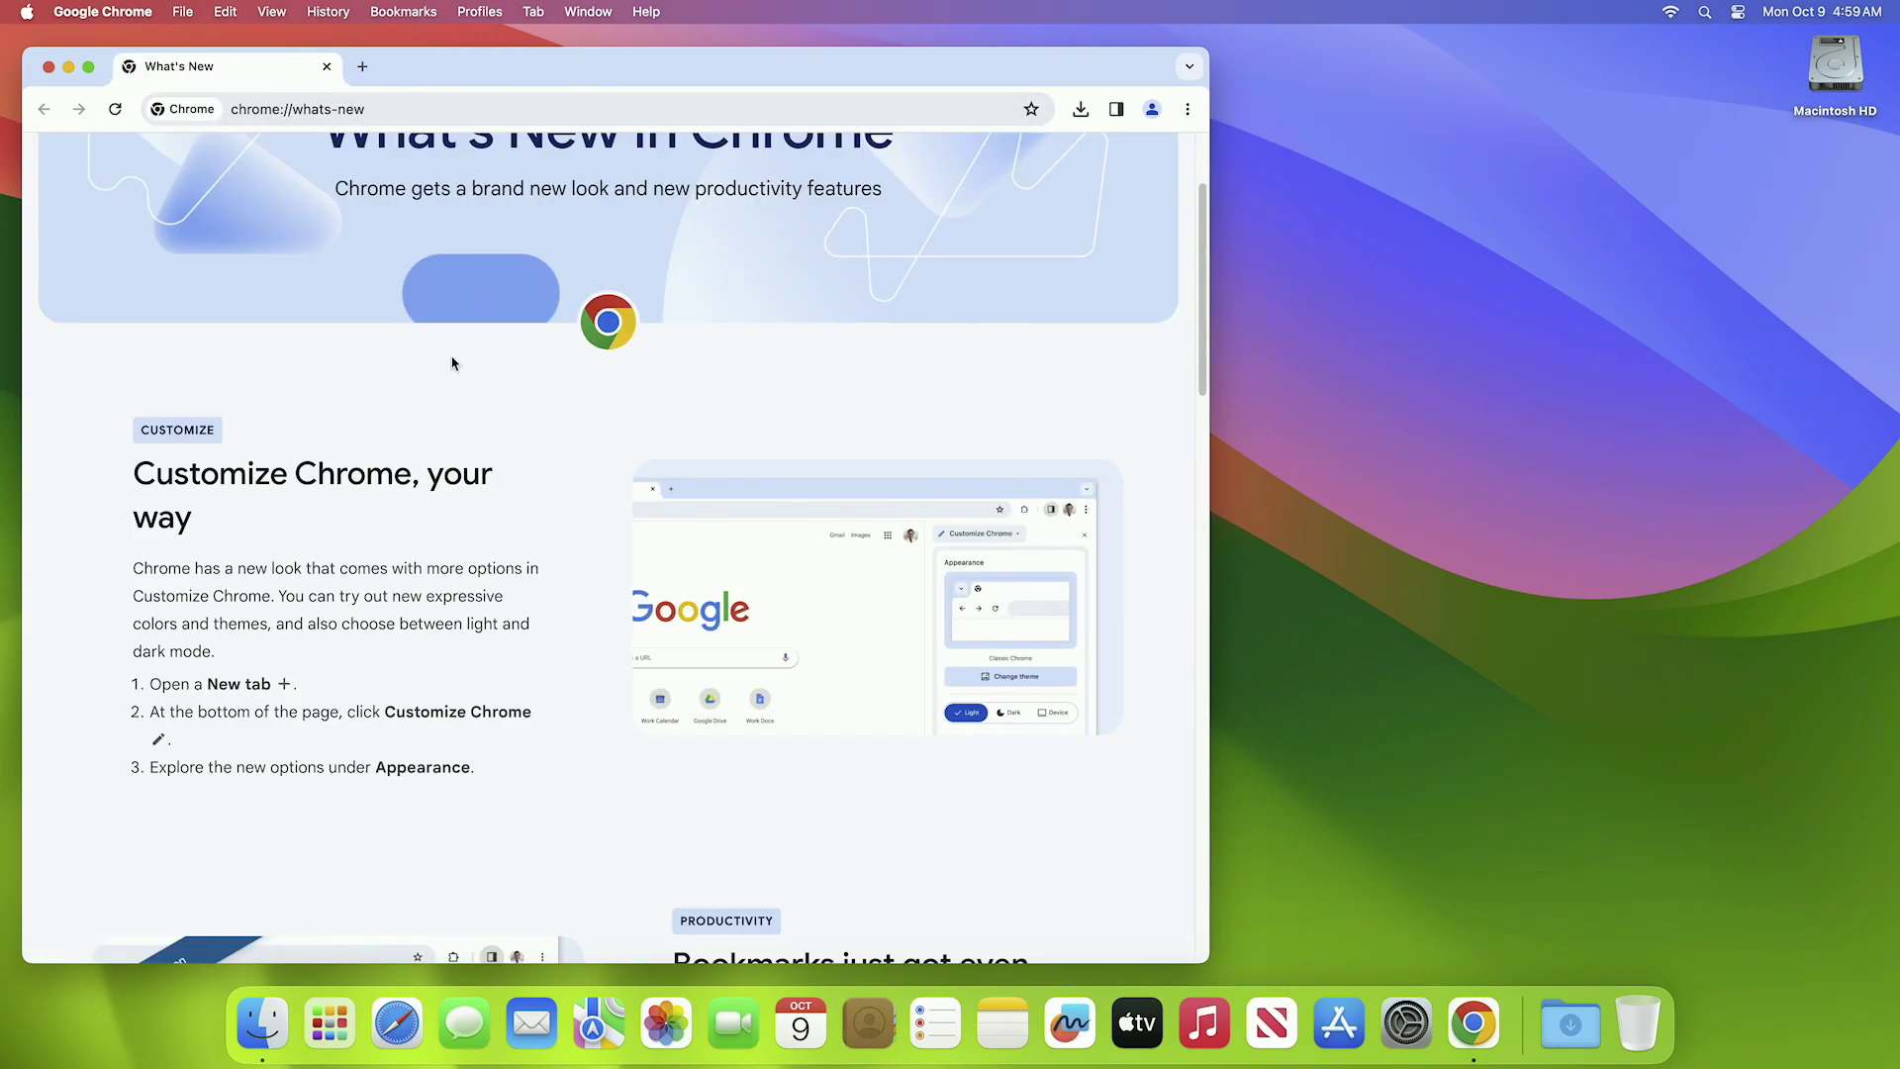
scroll(213, 557, "down", 10)
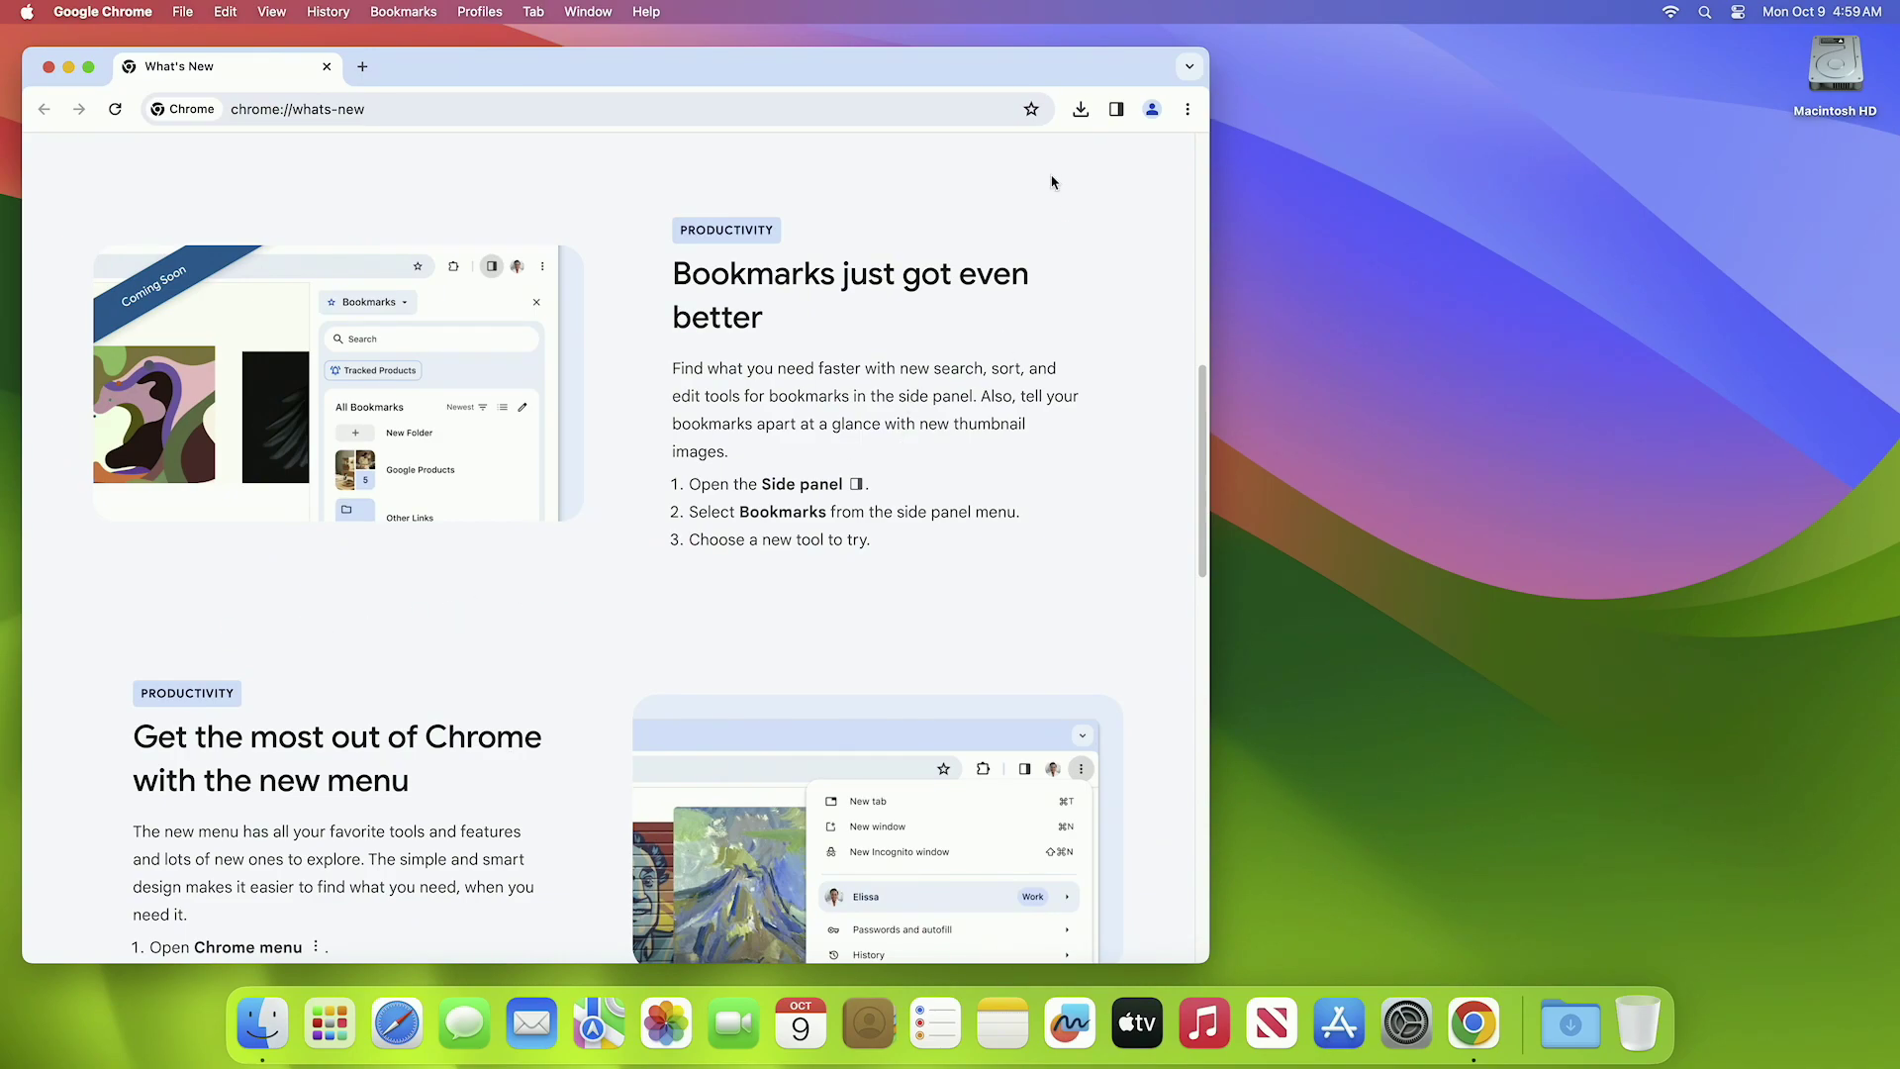
left_click(1115, 109)
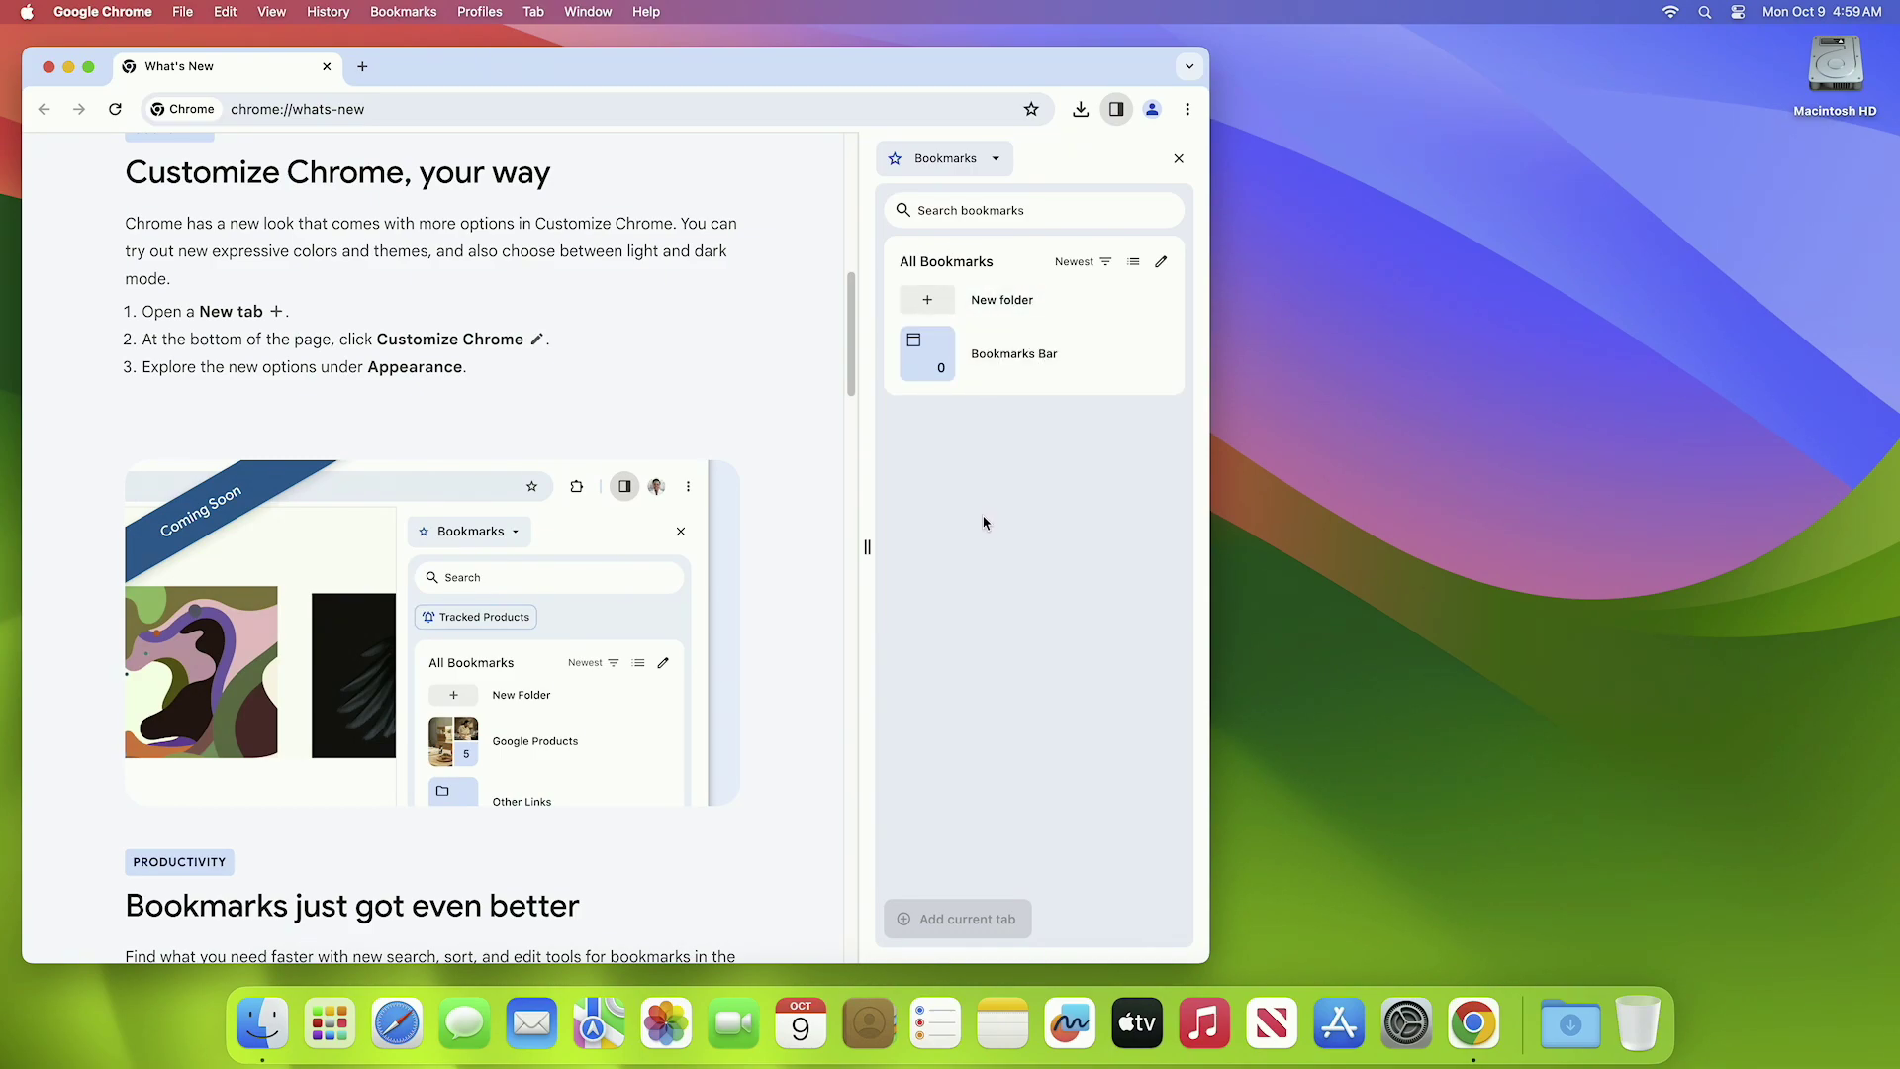
left_click(1118, 110)
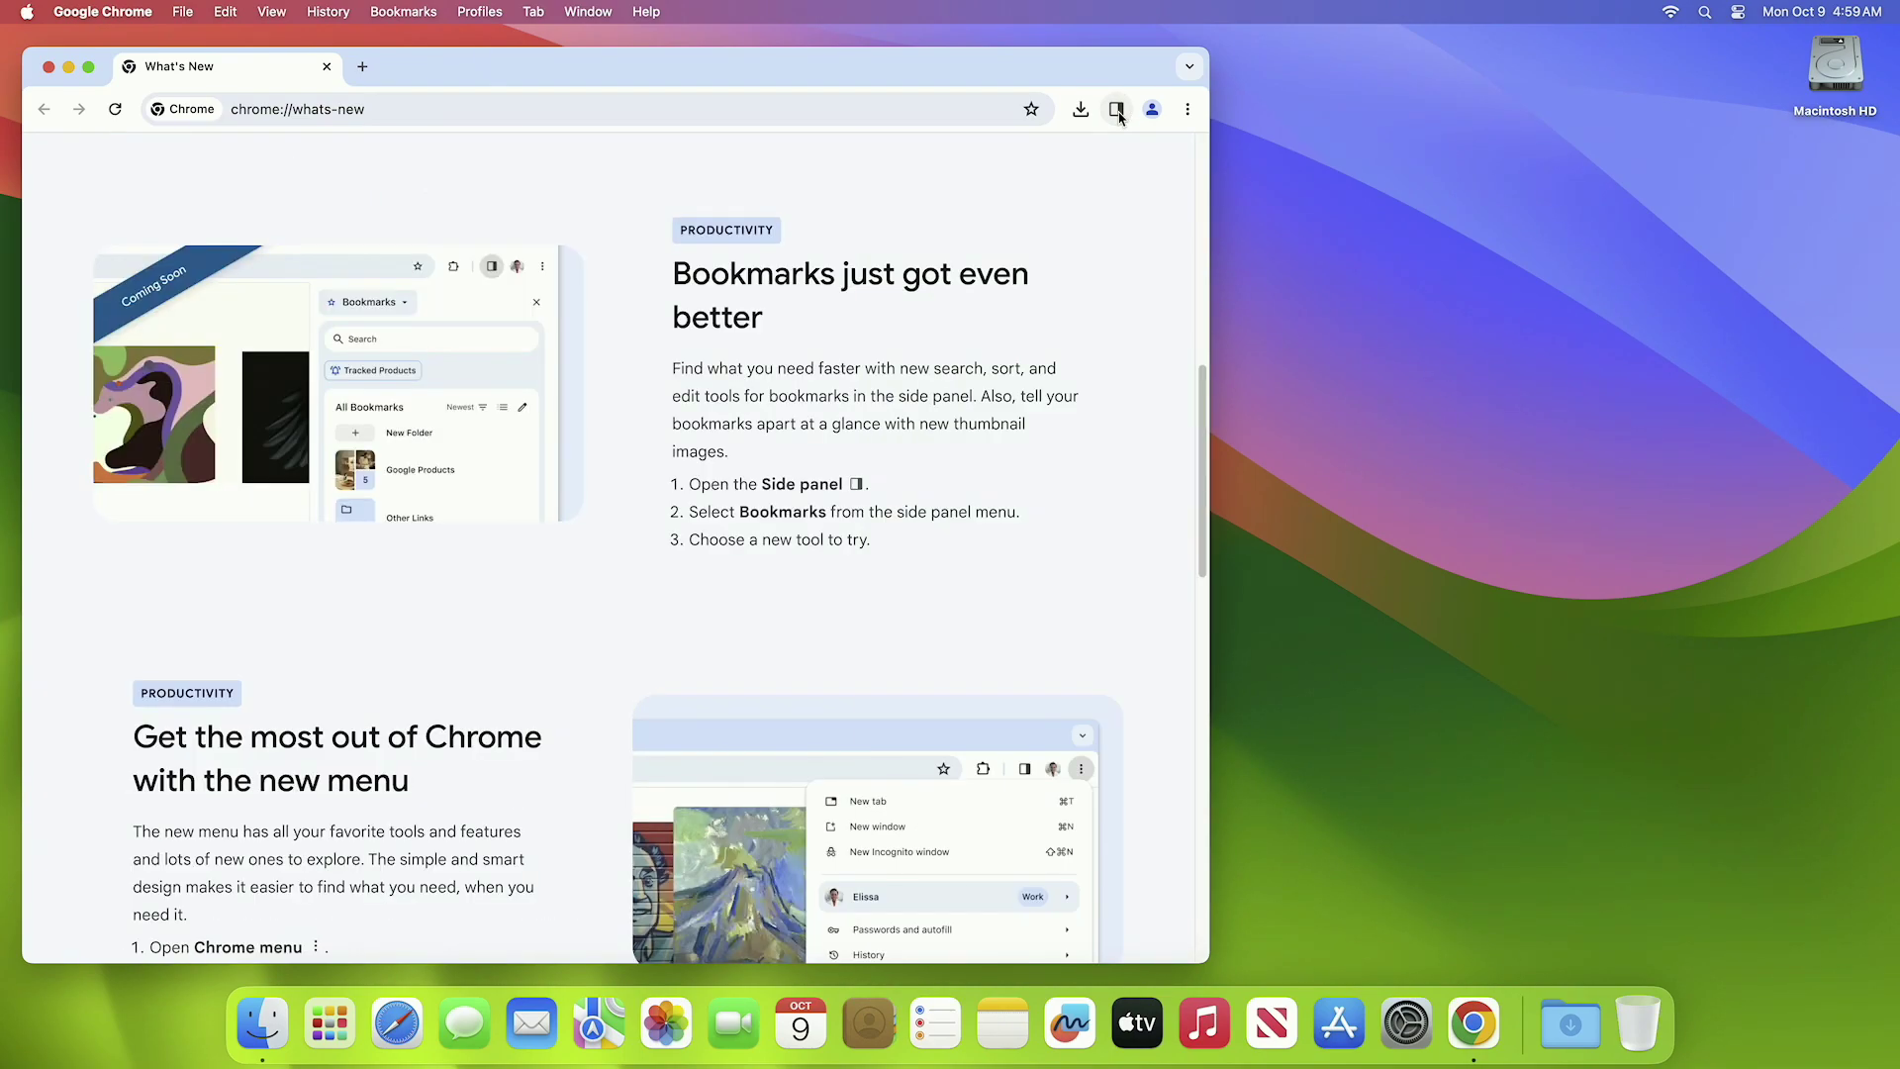
scroll(822, 447, "down", 5)
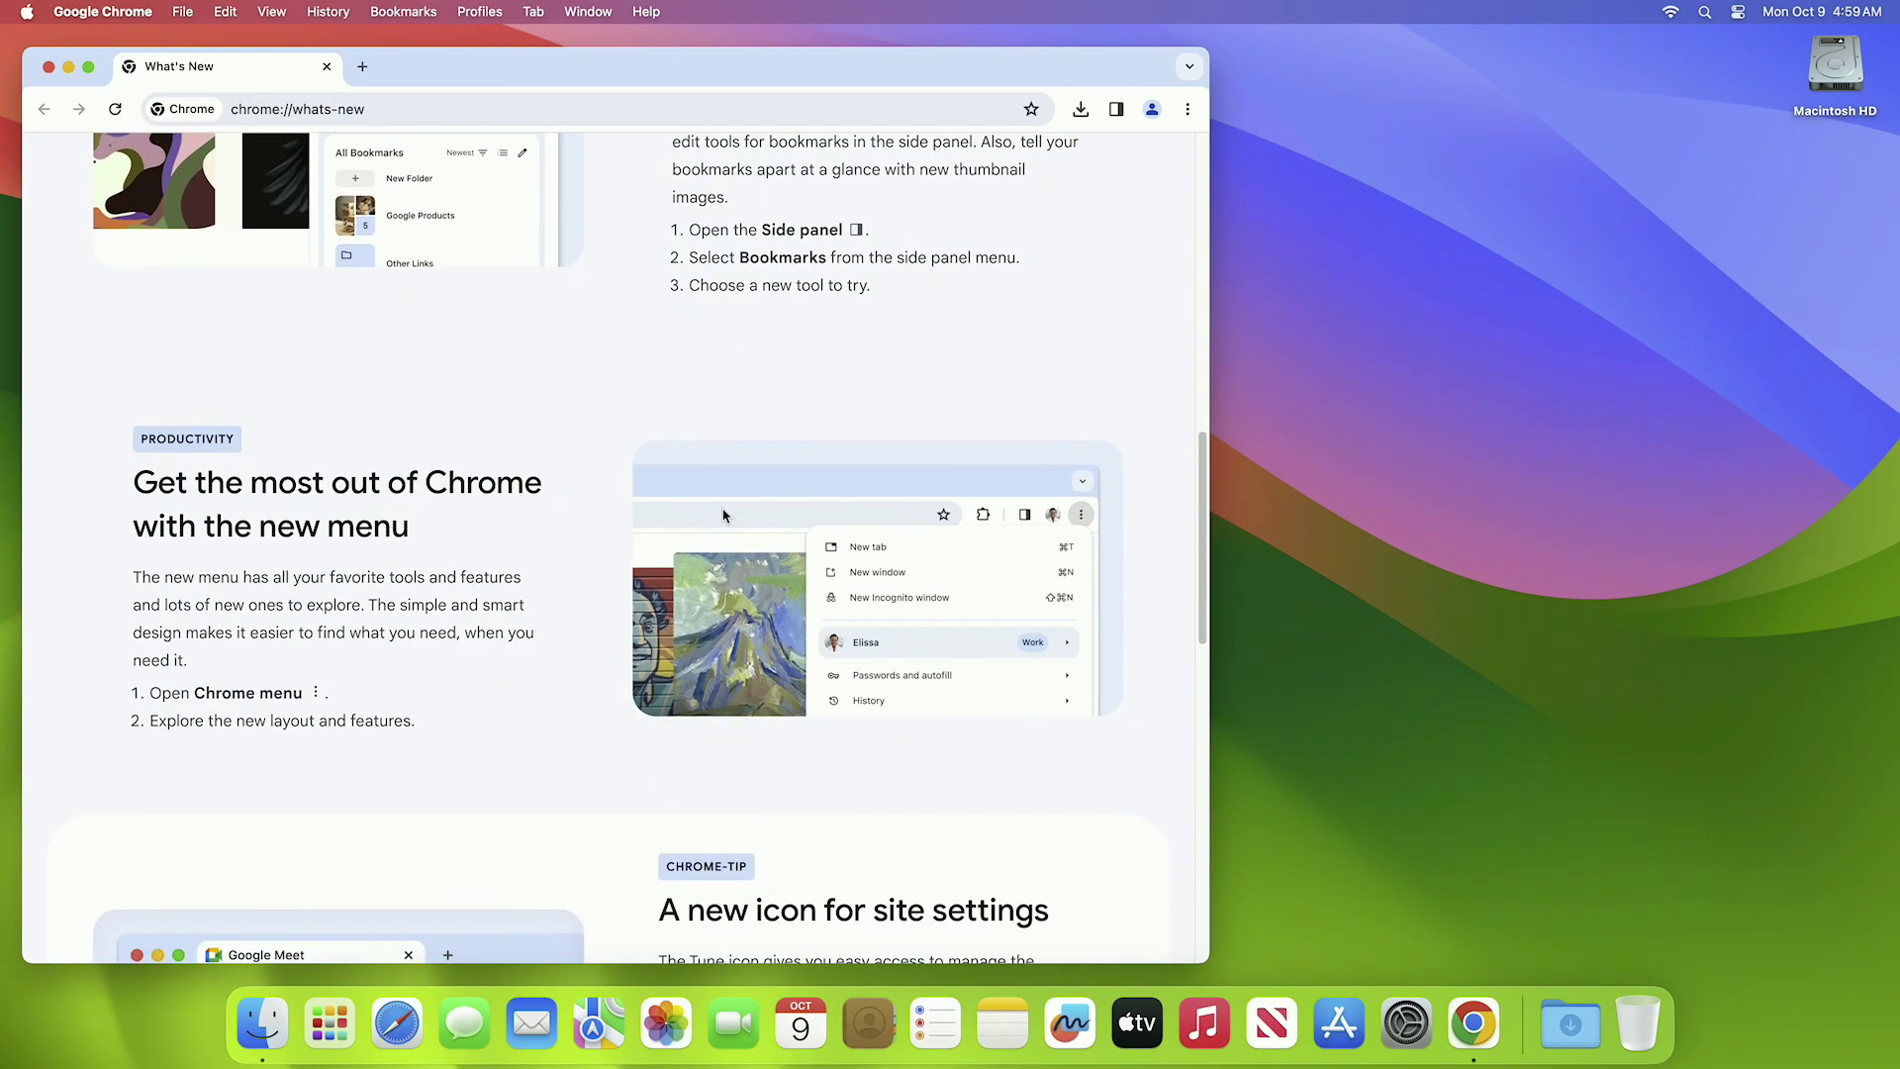
scroll(724, 513, "down", 1)
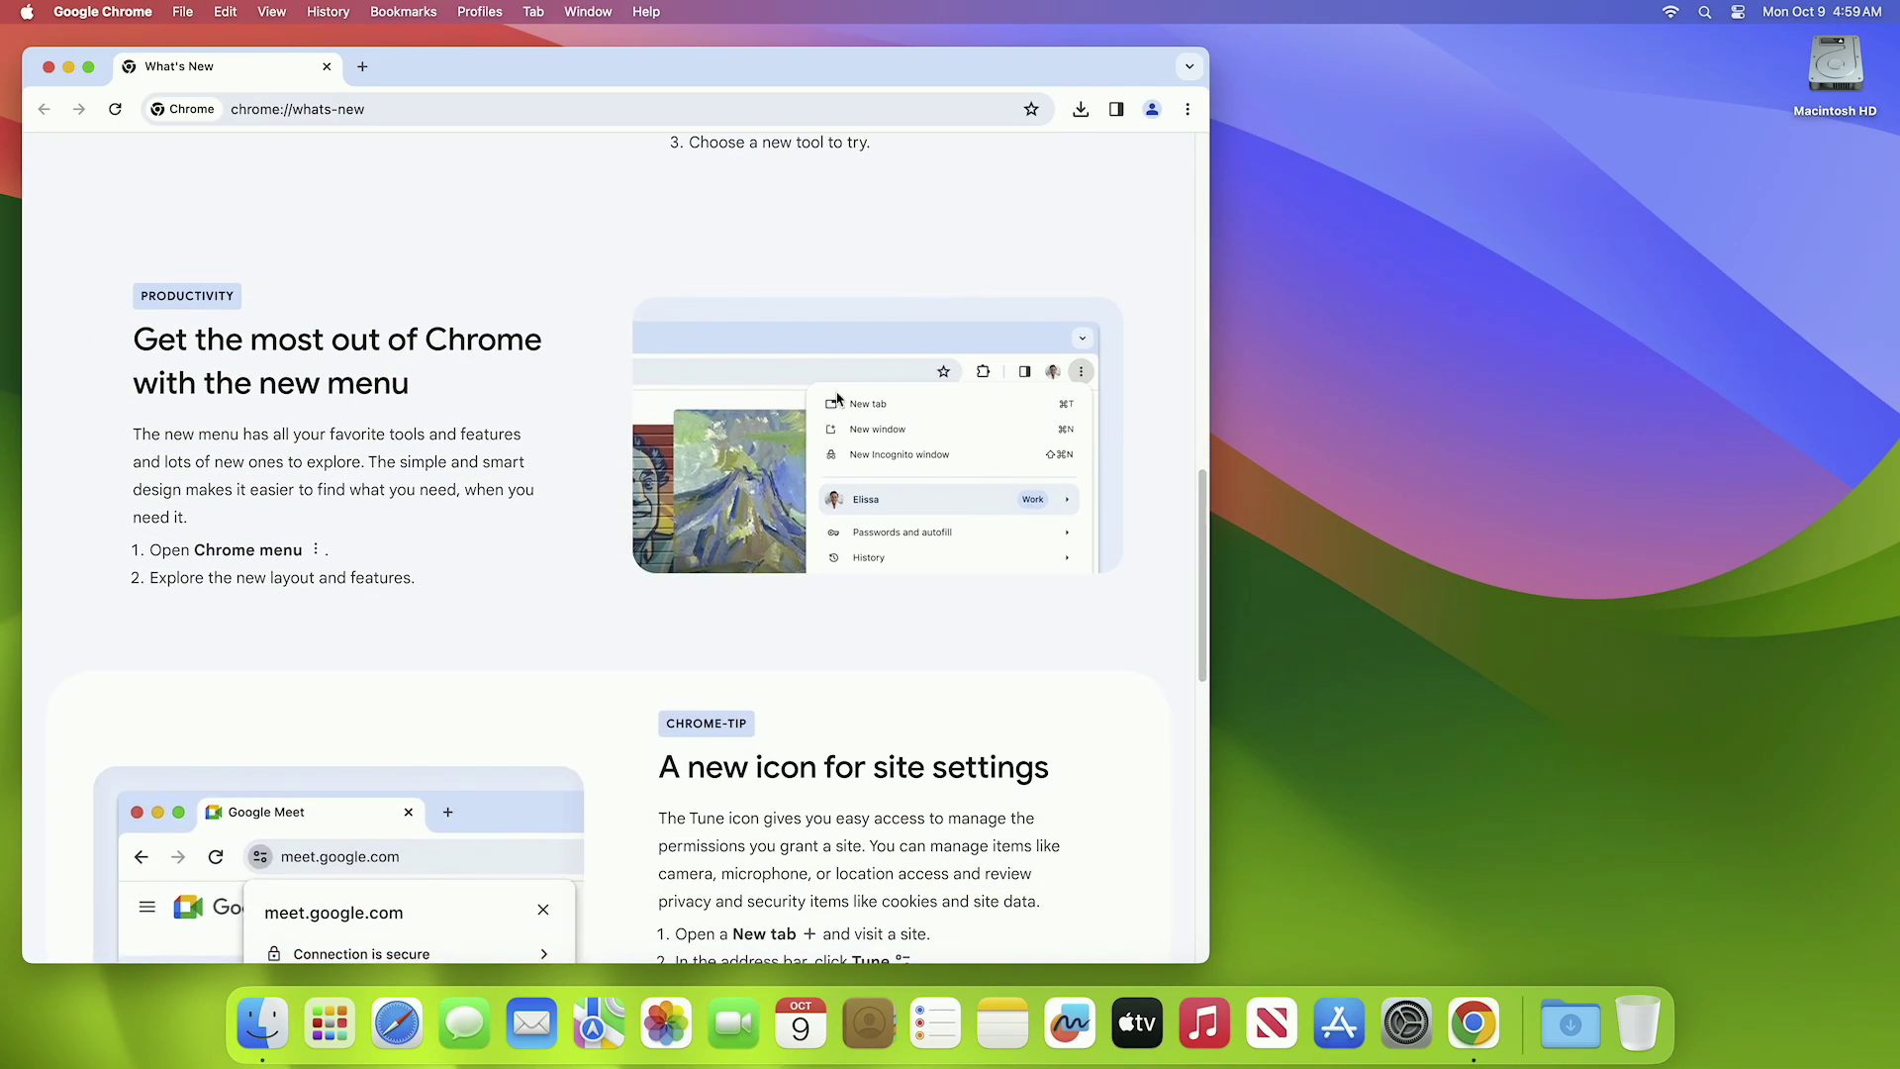
left_click(1186, 109)
mouse_move(1175, 267)
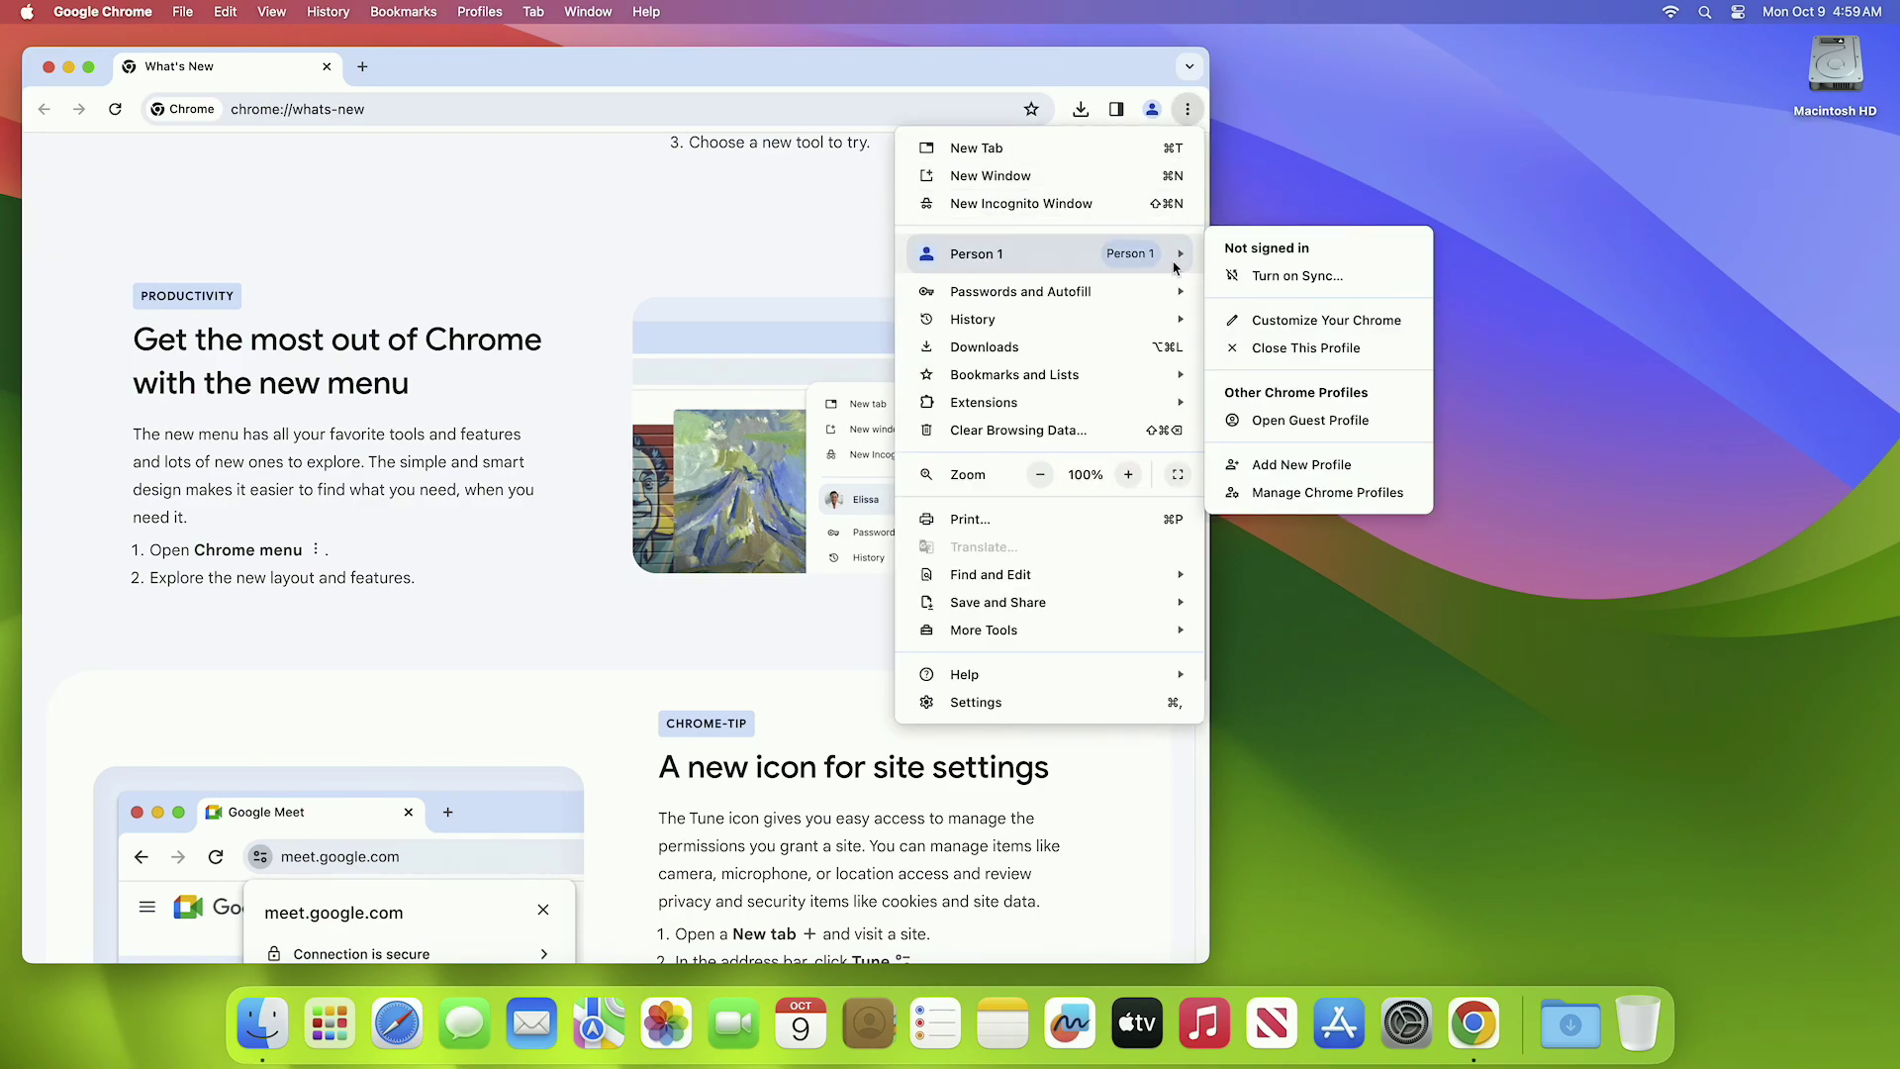
mouse_move(1188, 632)
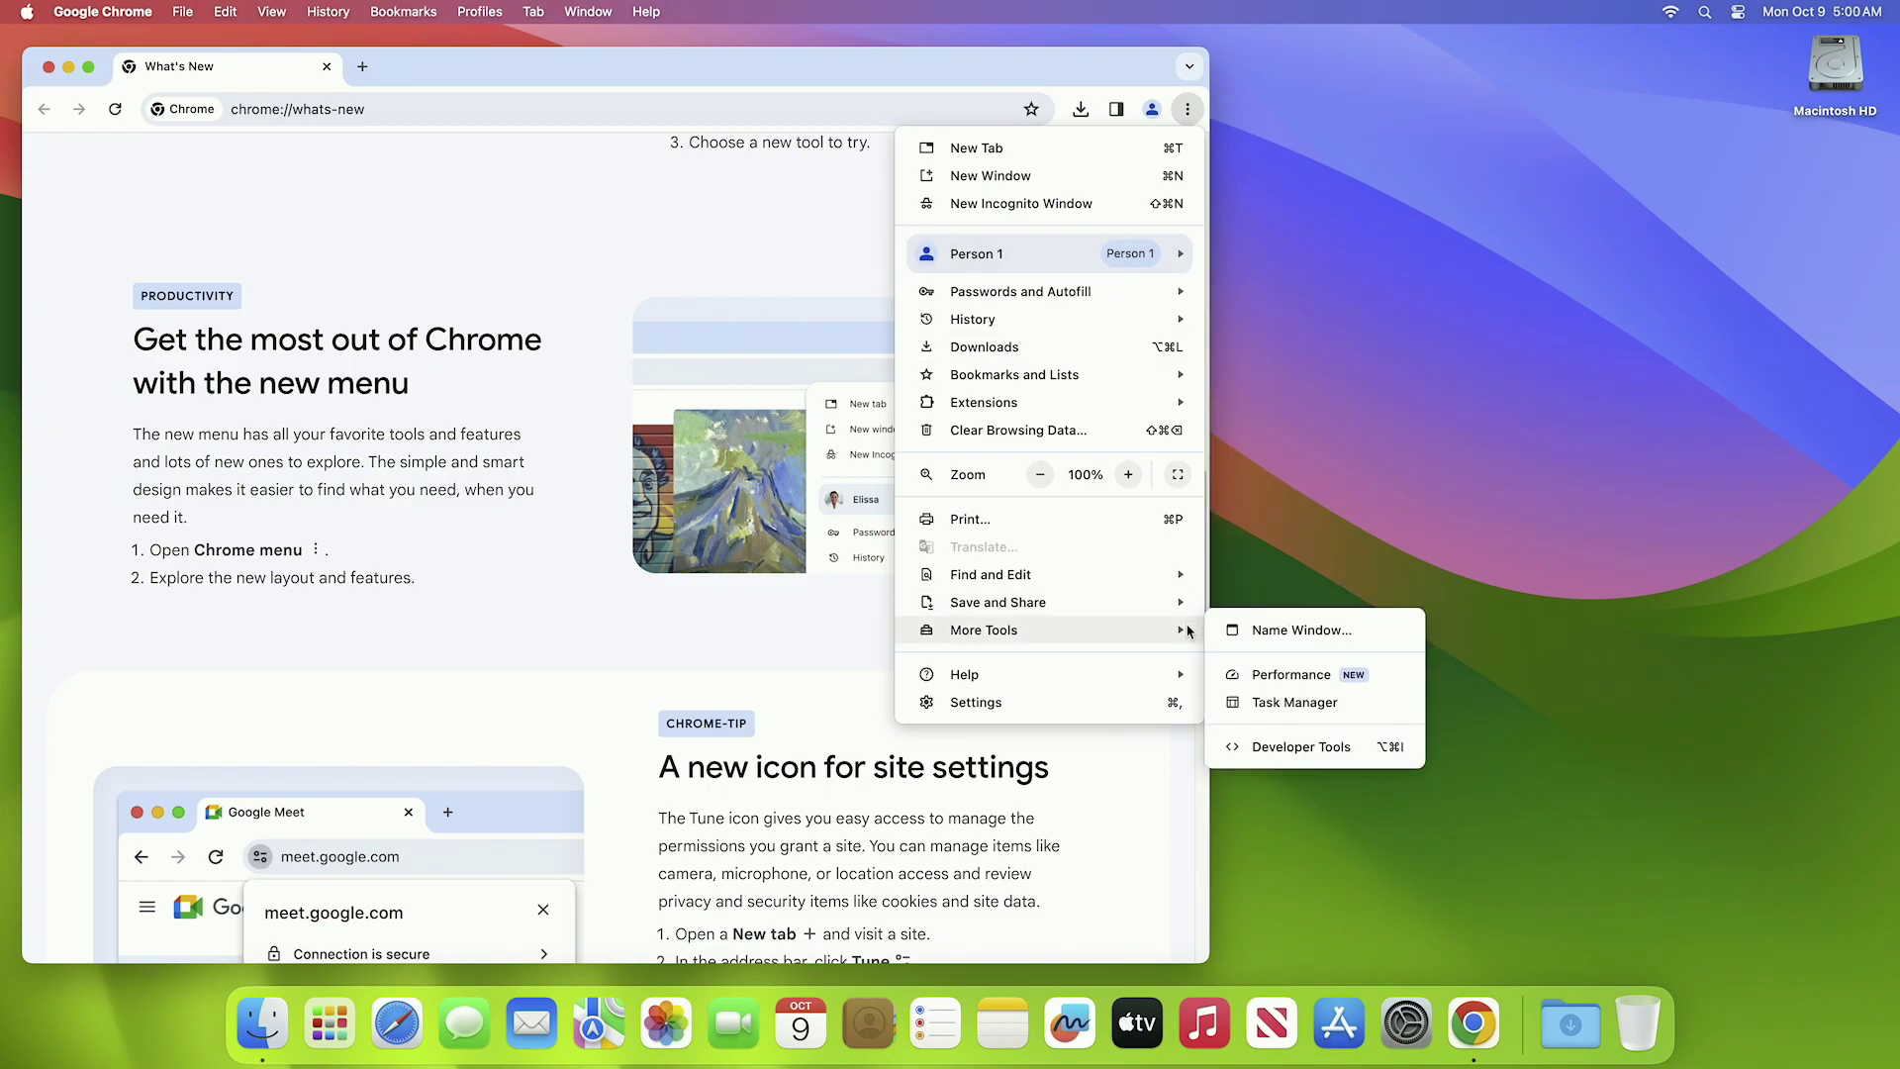
left_click(645, 265)
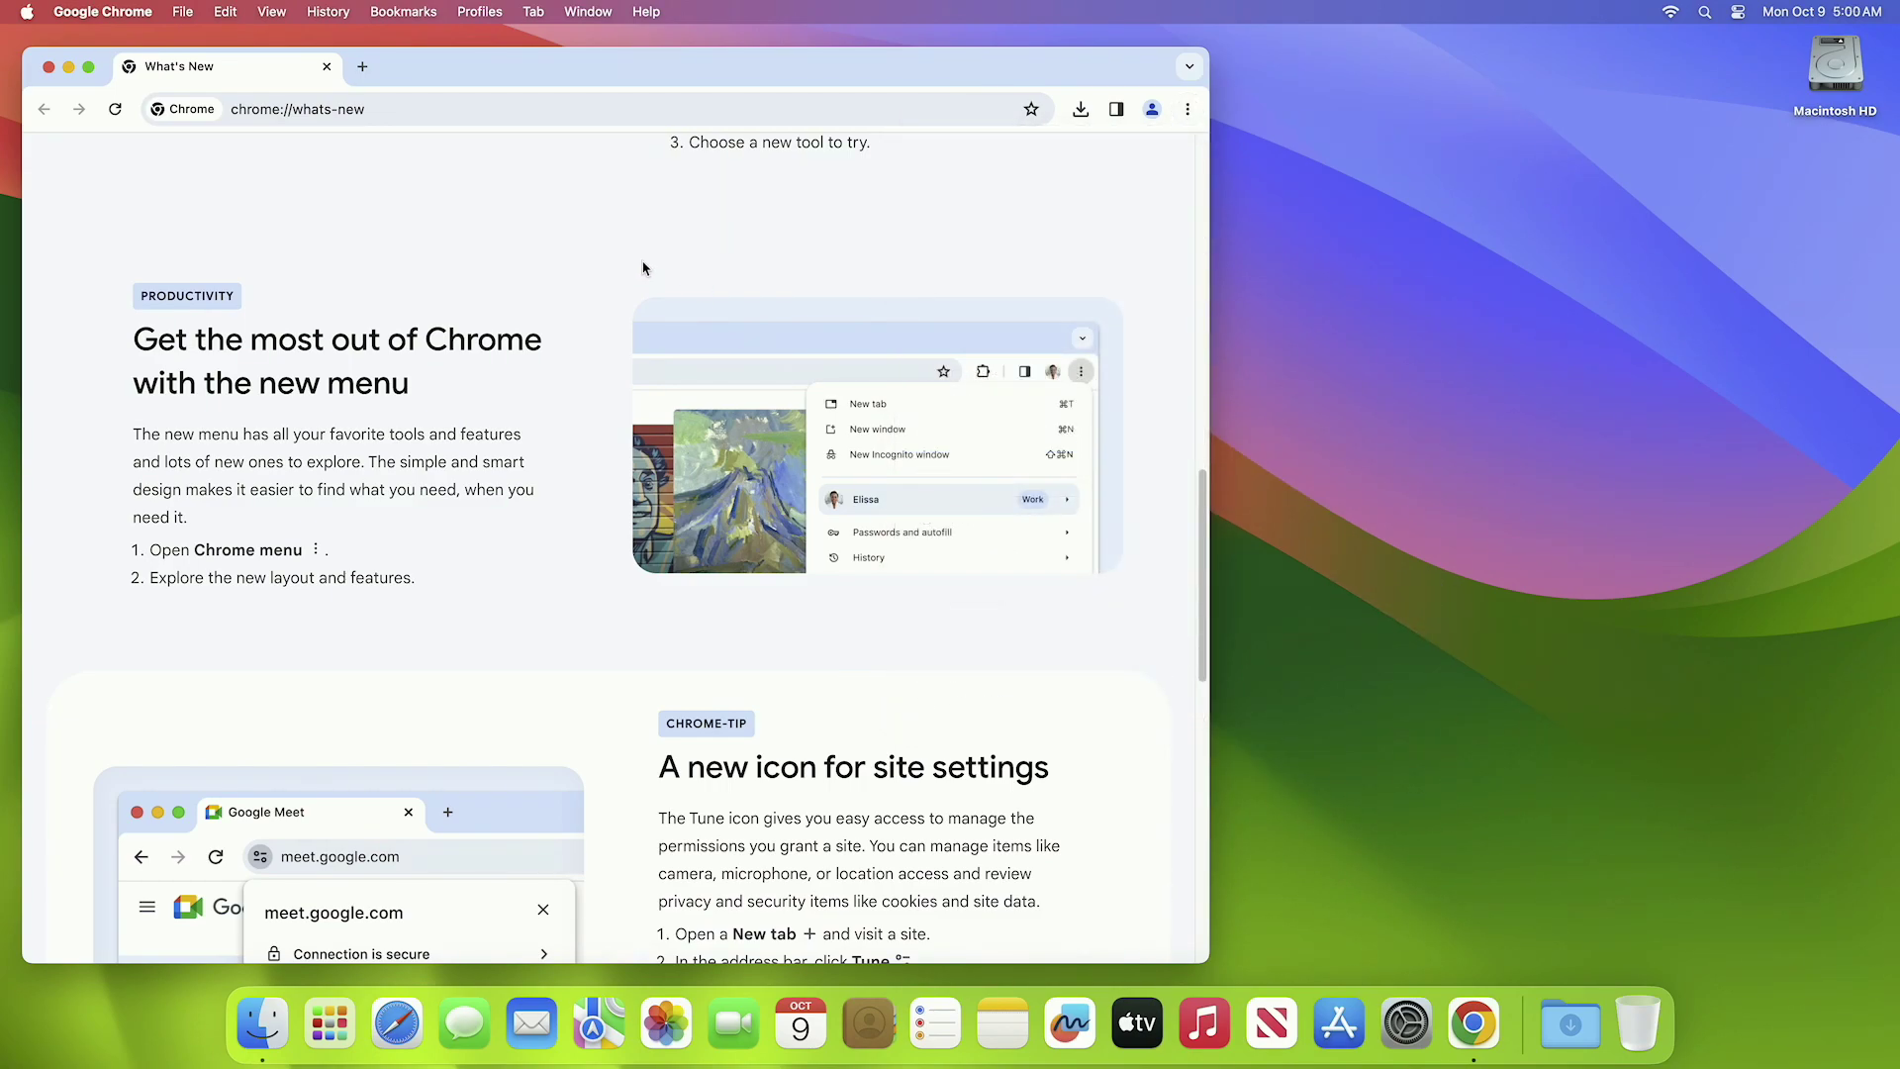
scroll(551, 414, "down", 5)
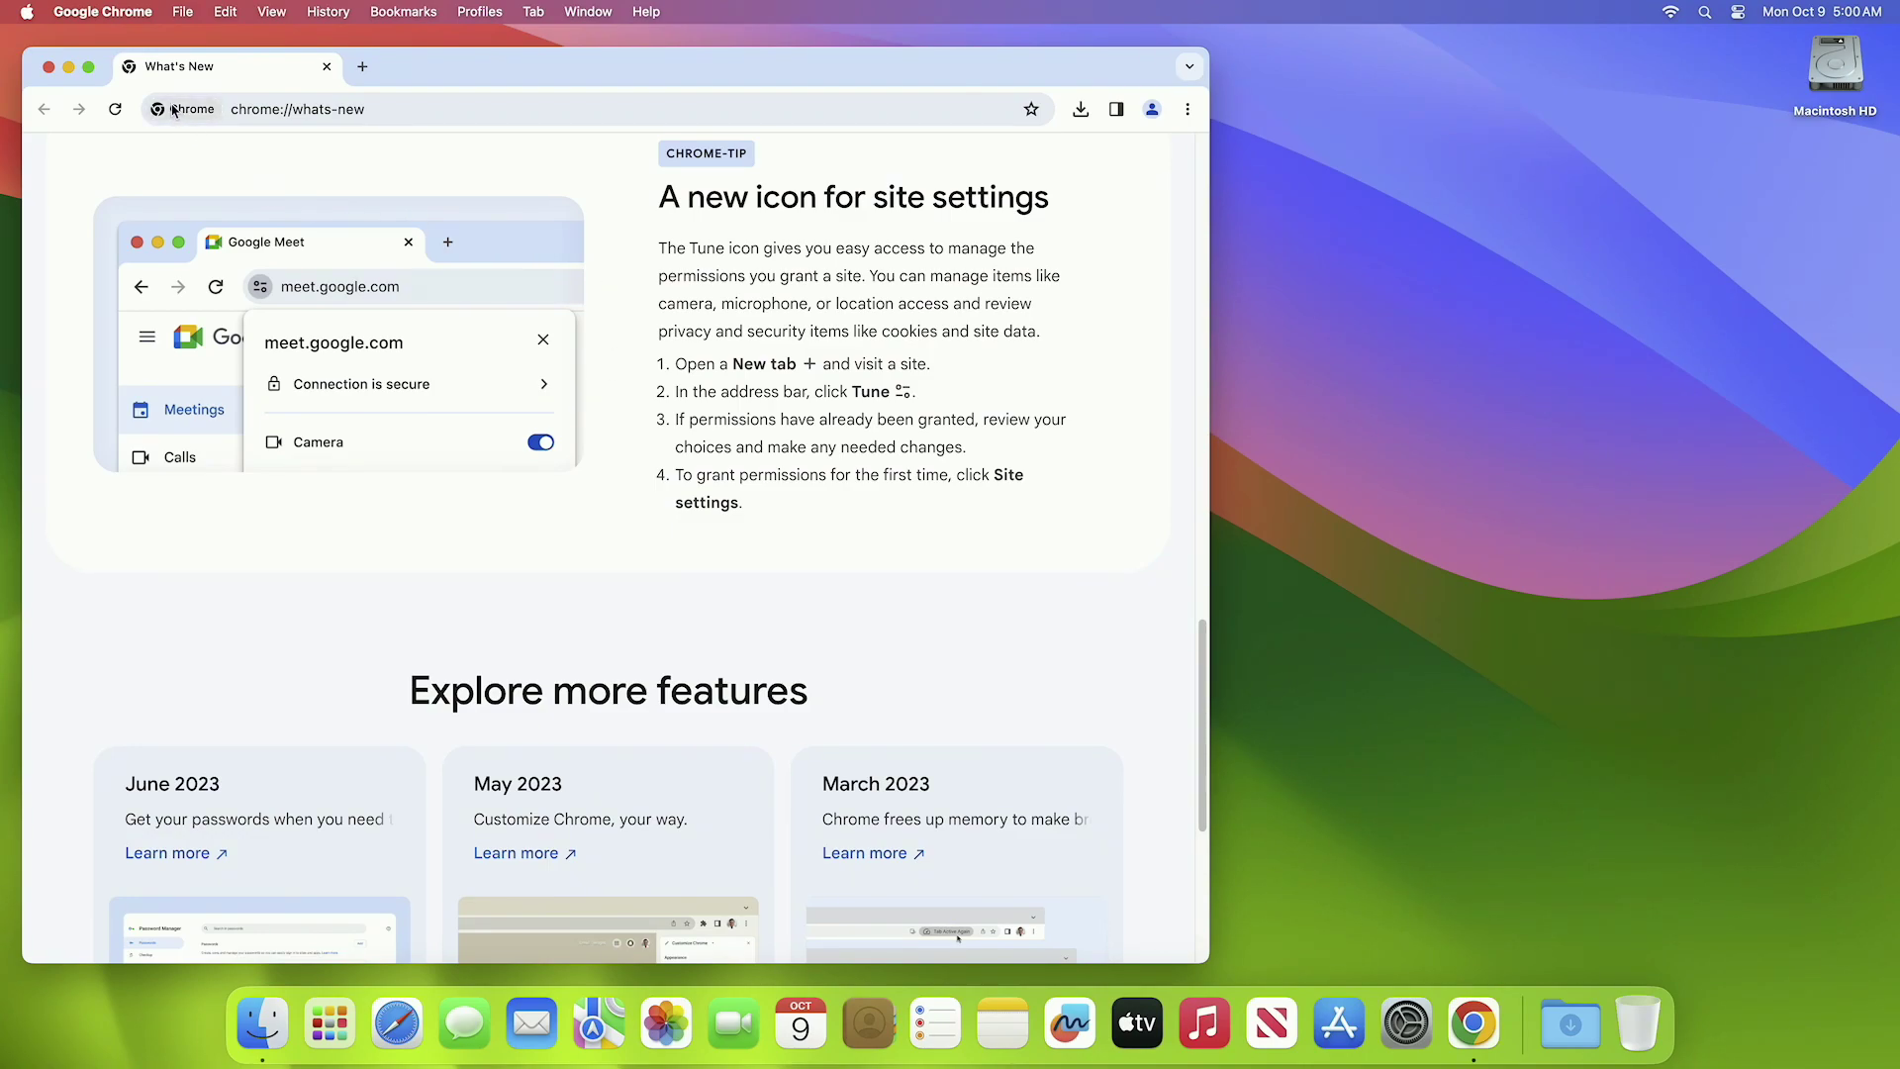
left_click(363, 66)
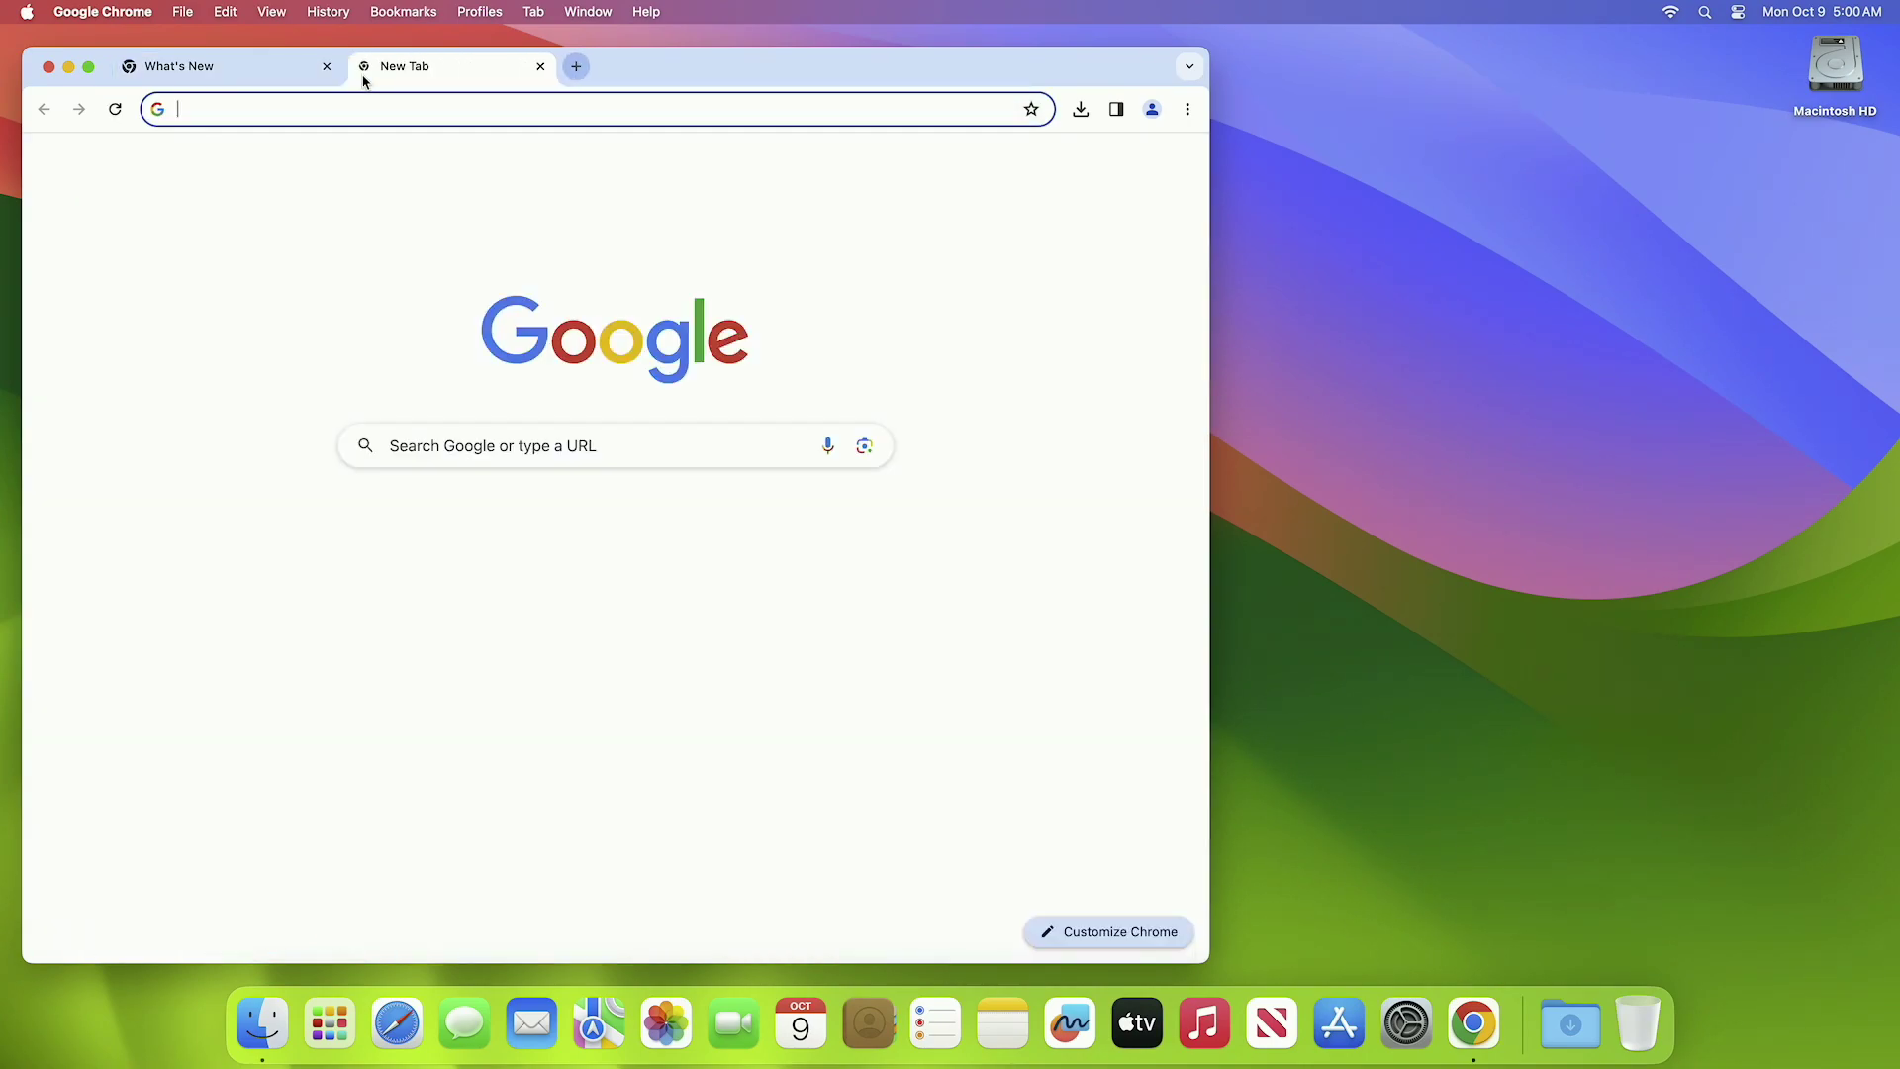
left_click(544, 534)
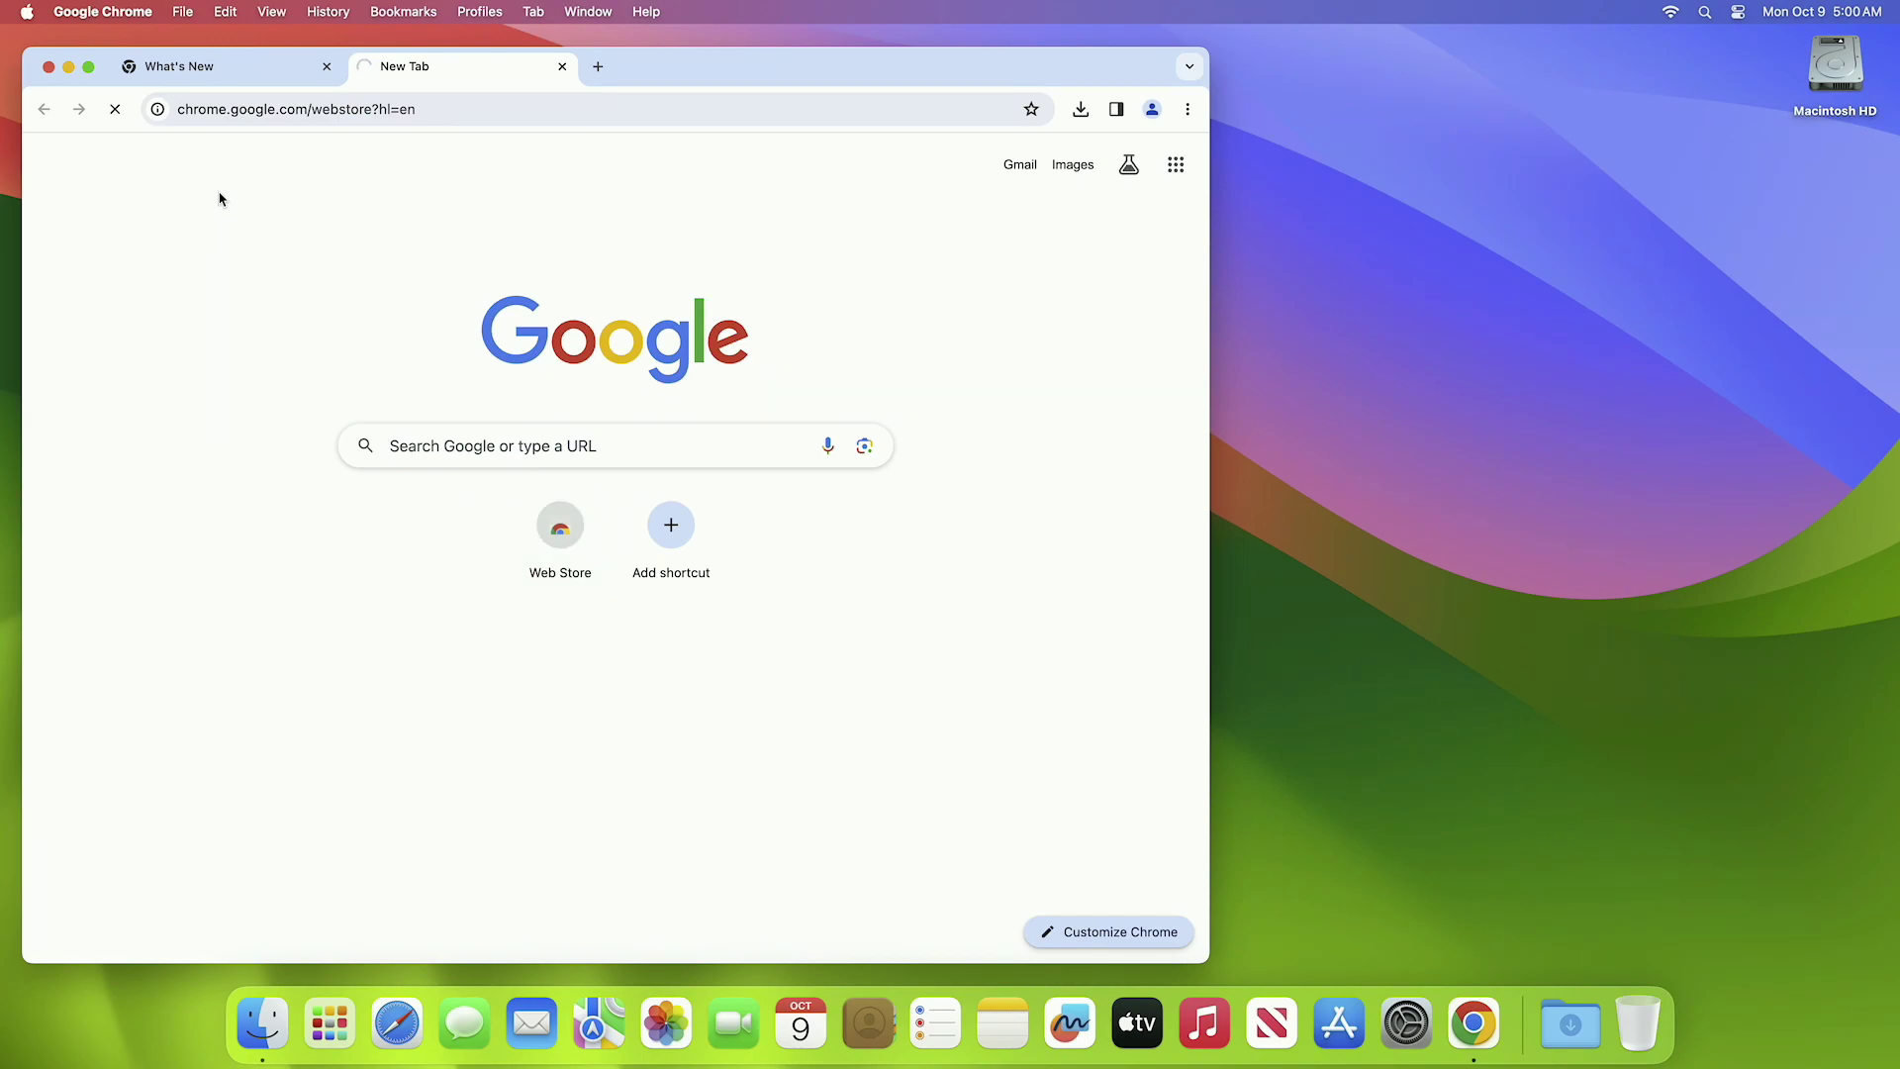
left_click(159, 109)
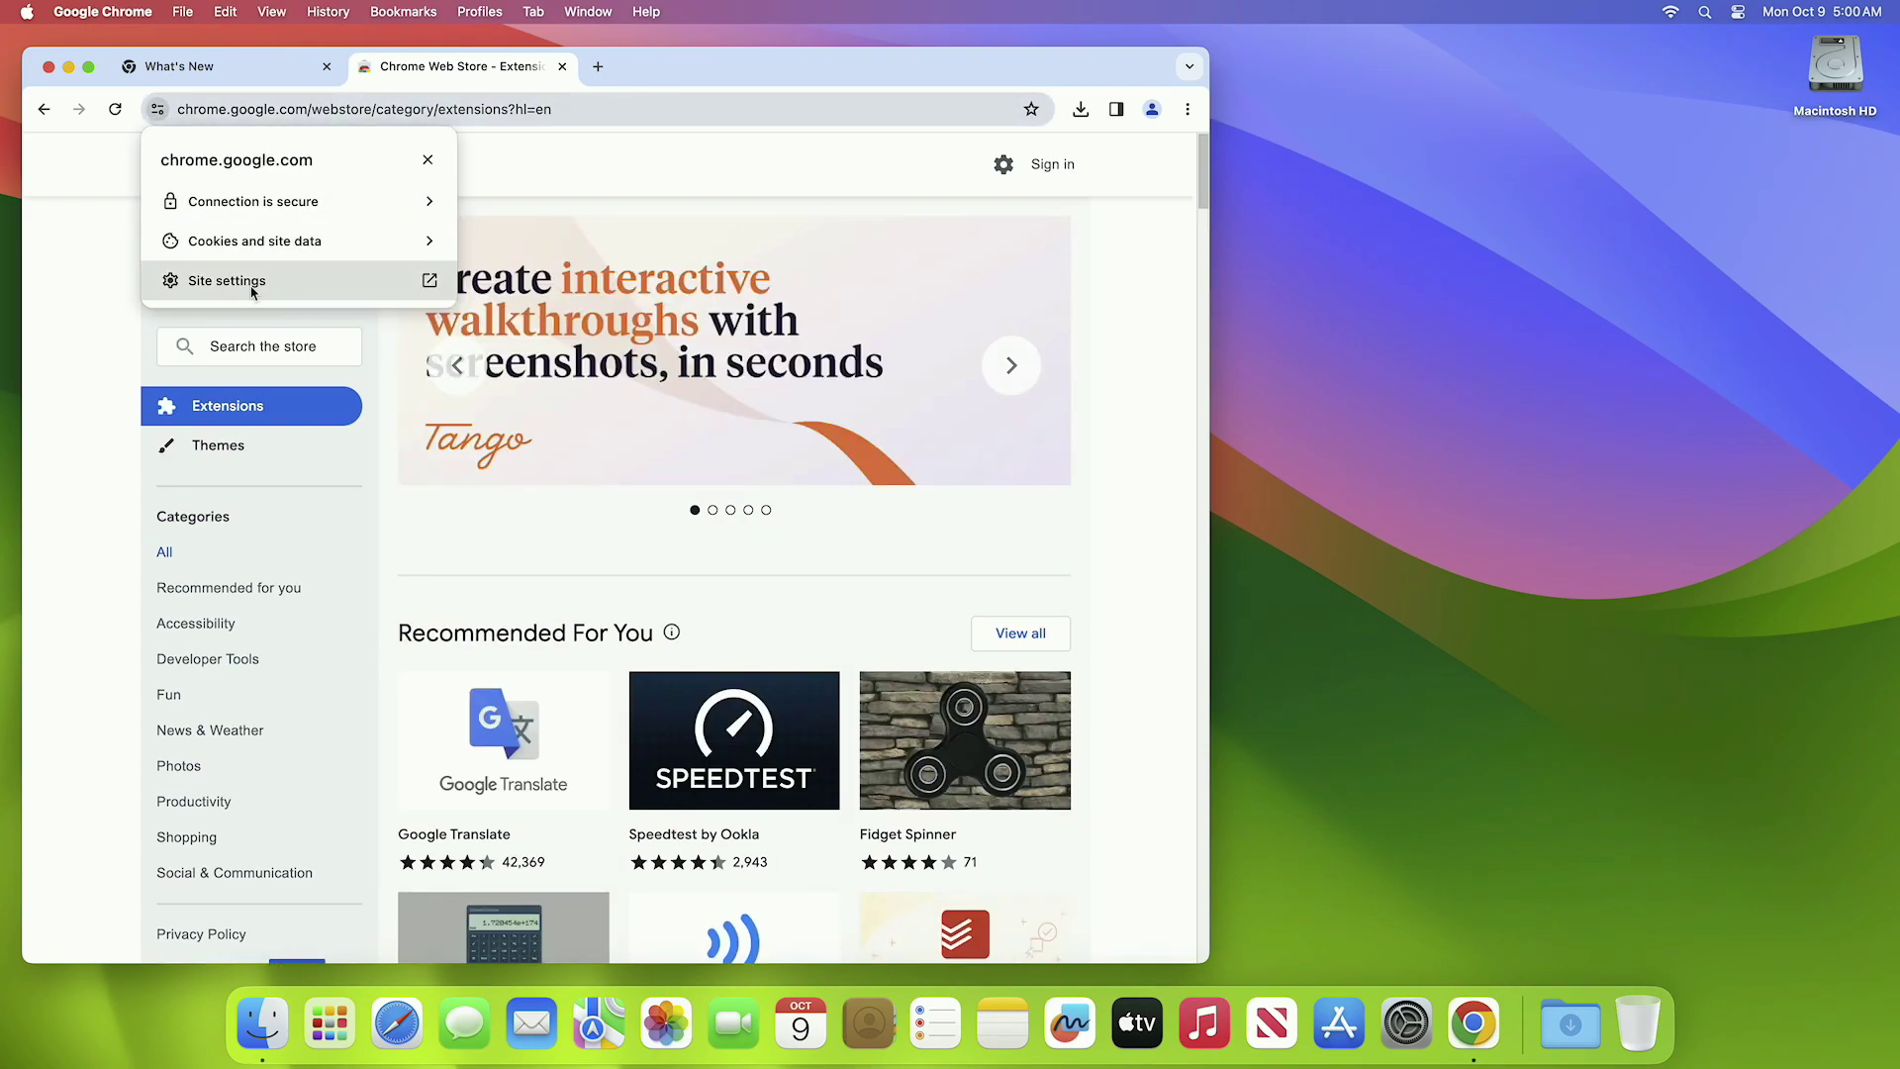
left_click(58, 248)
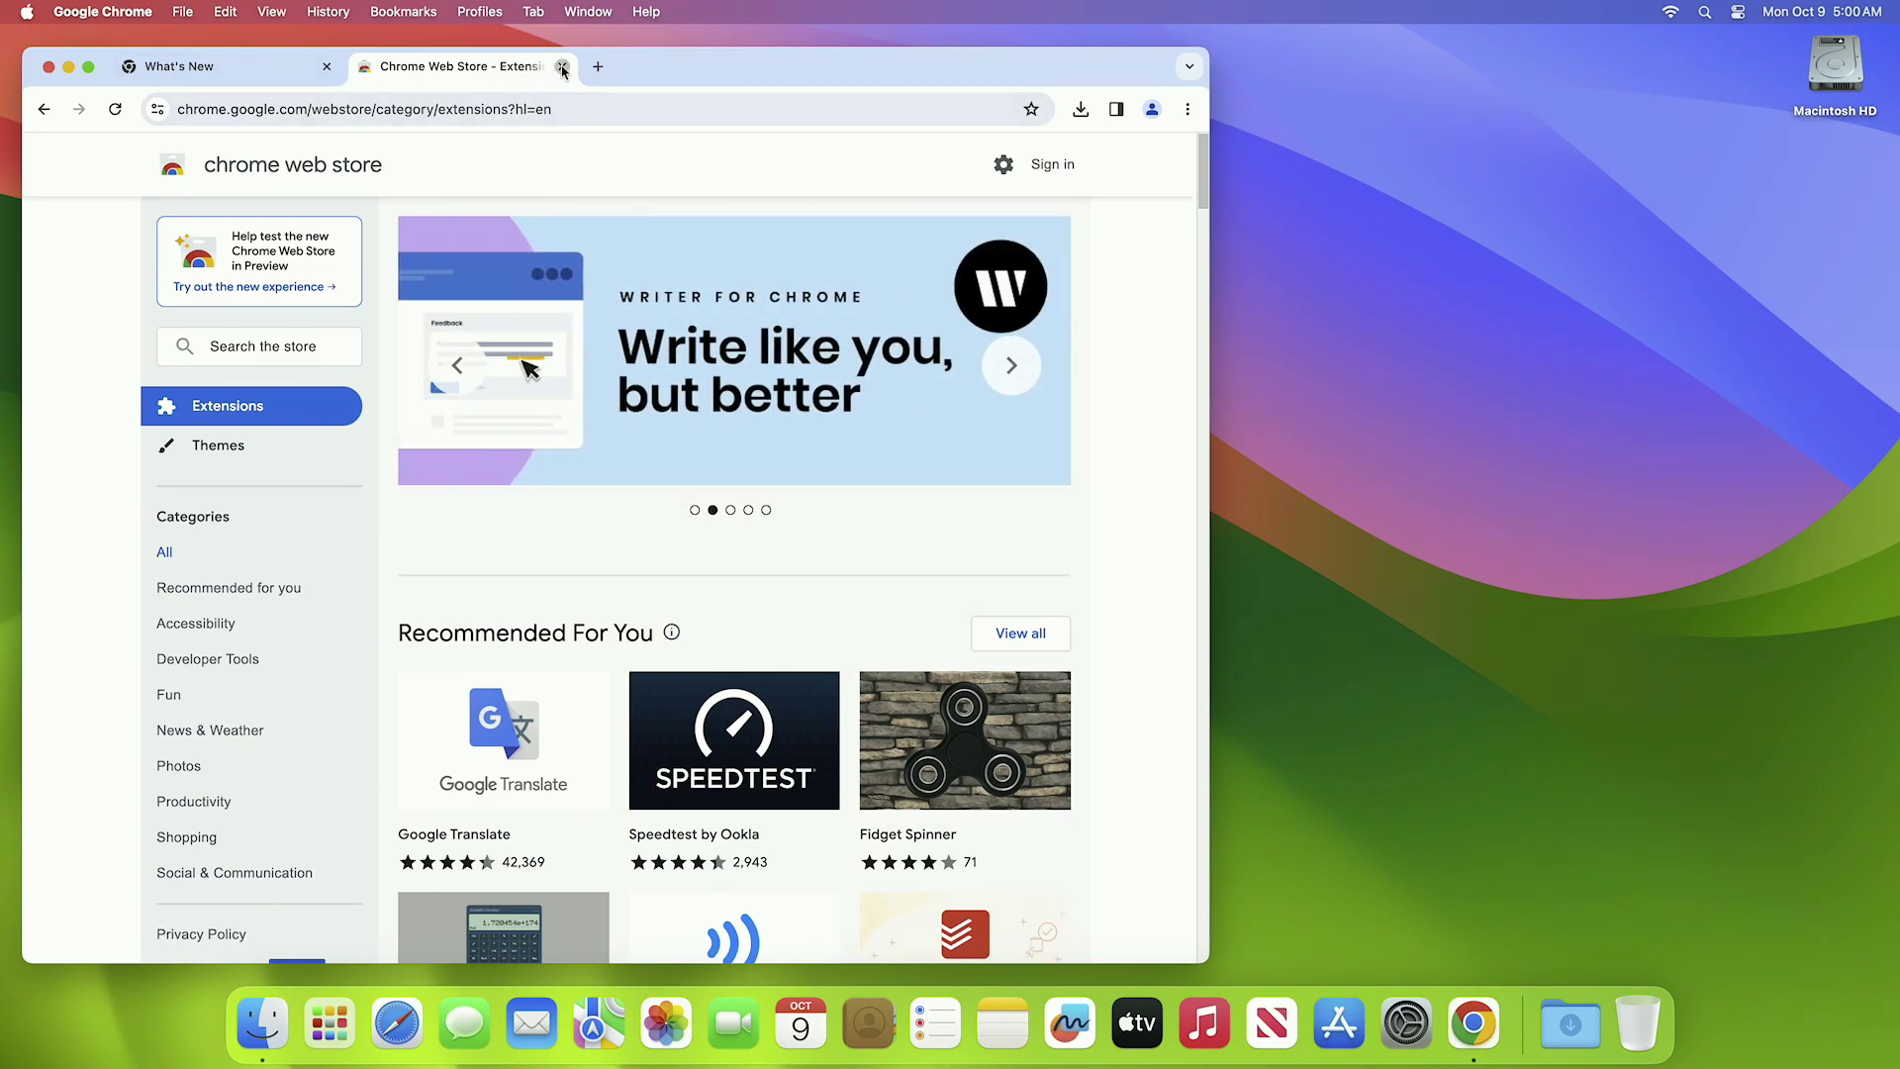
key("super+w")
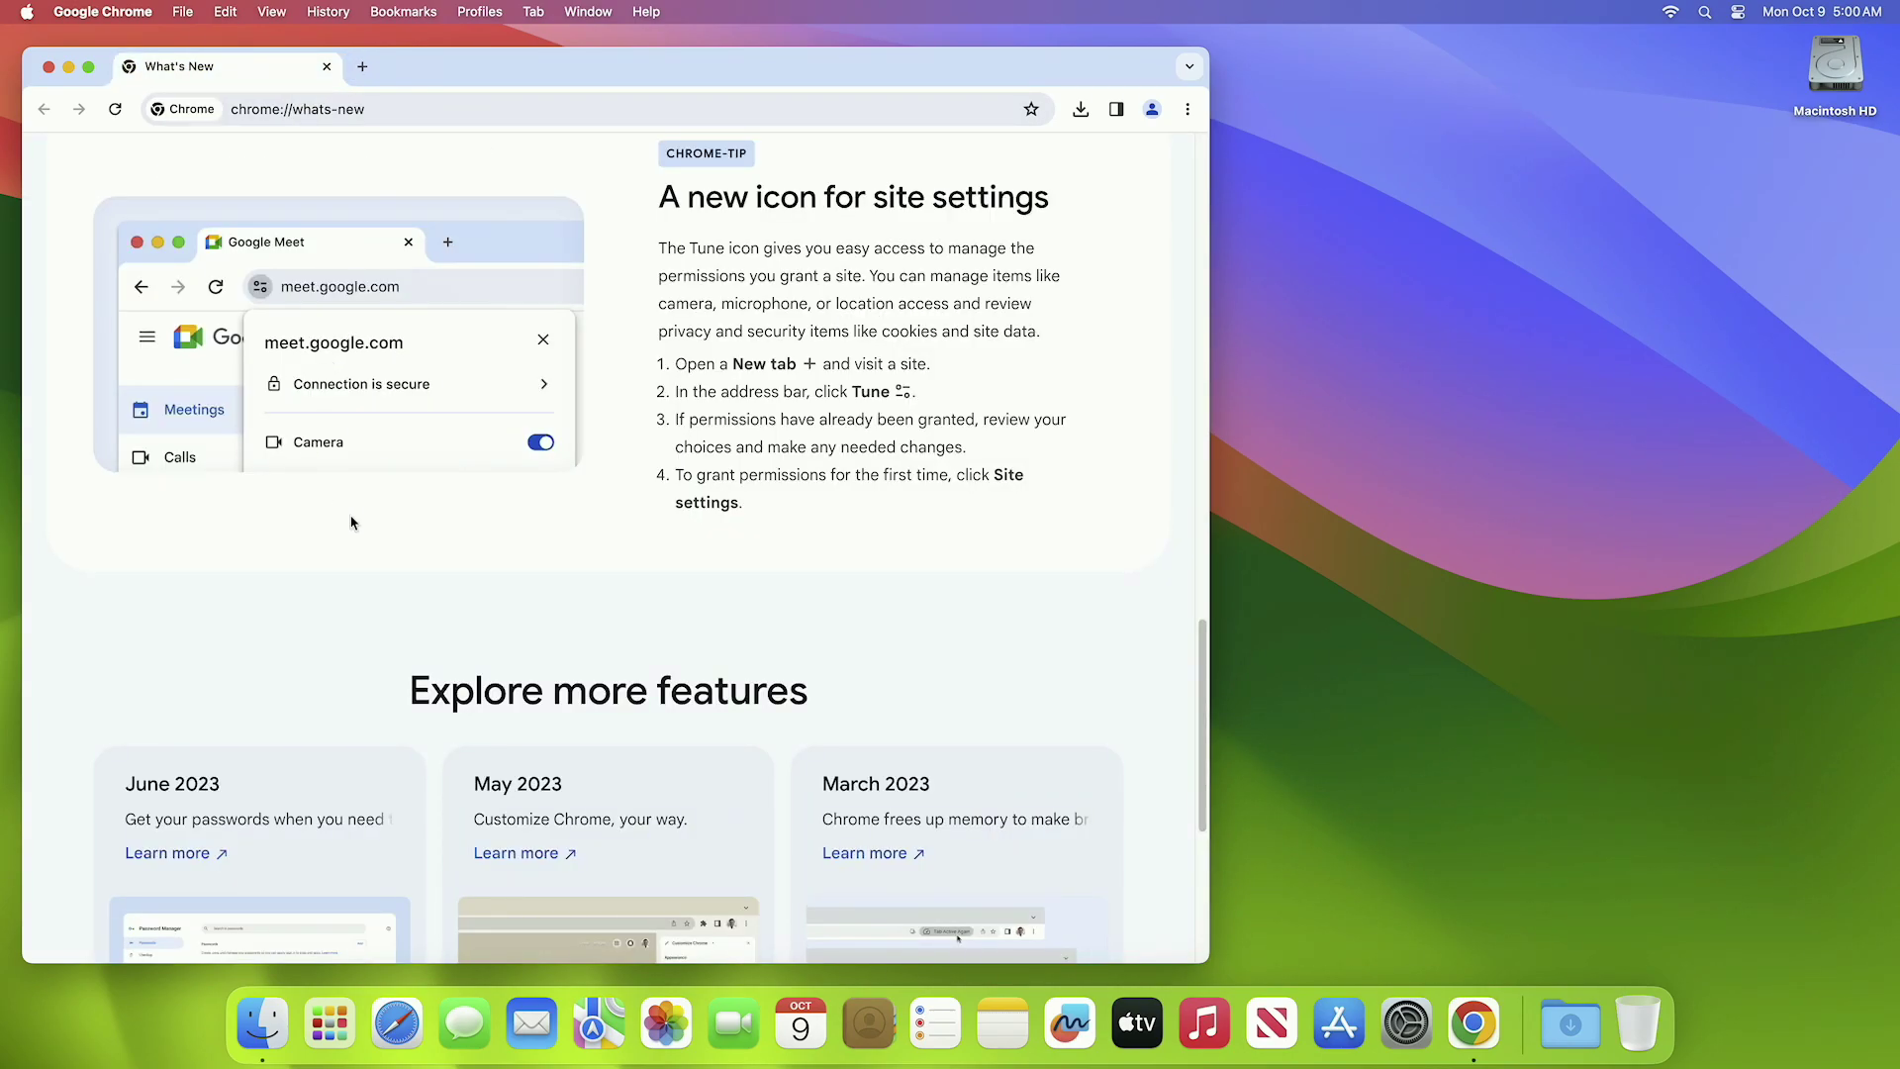
scroll(351, 522, "up", 15)
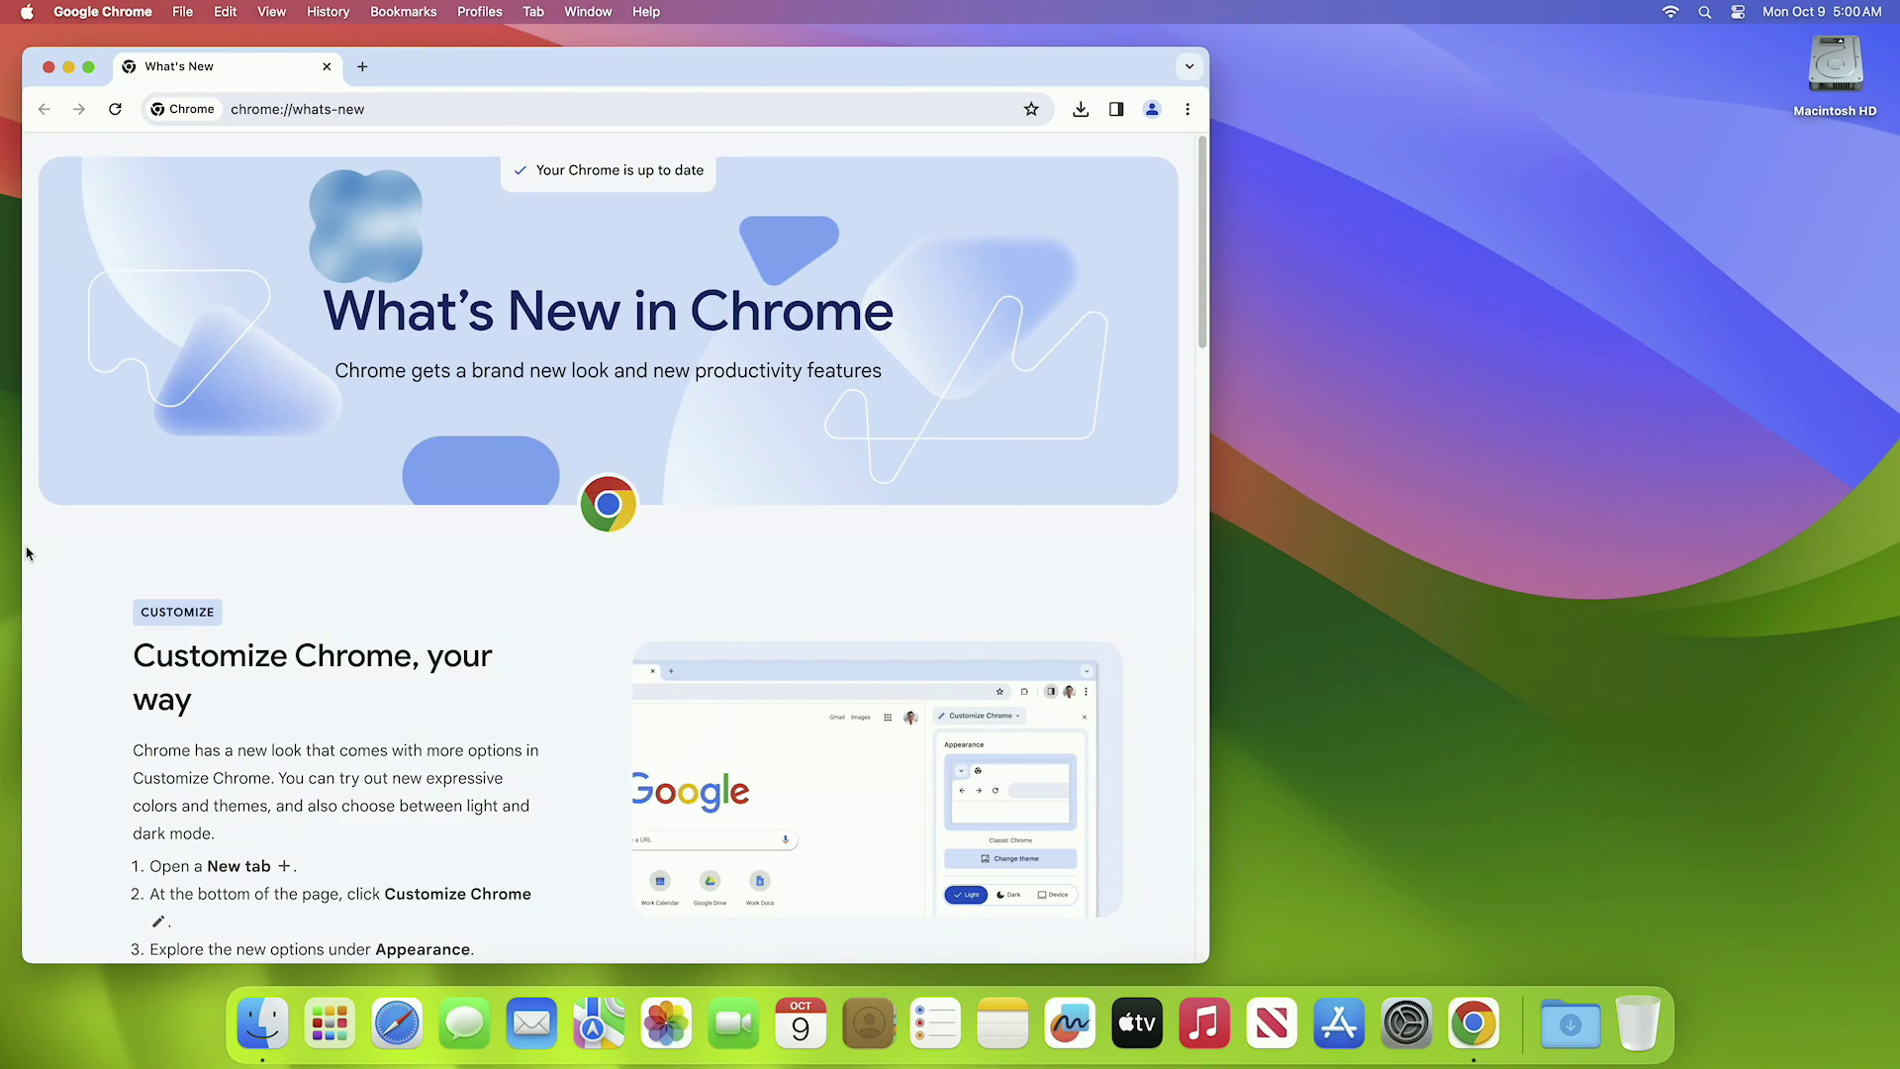